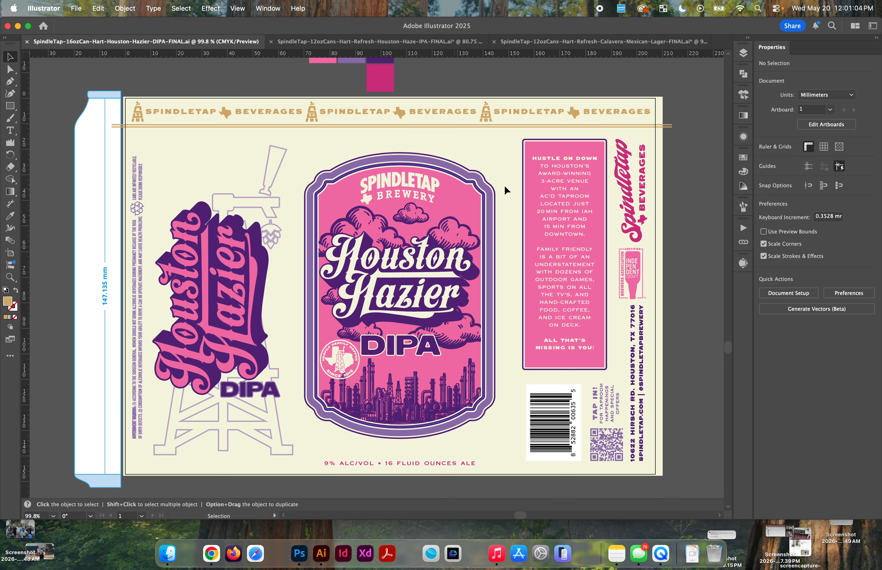
Step: Check the Metallic Base layer on its own, and show only the Your Design layer instead
{"action": "left_click", "coordinate": [743, 53]}
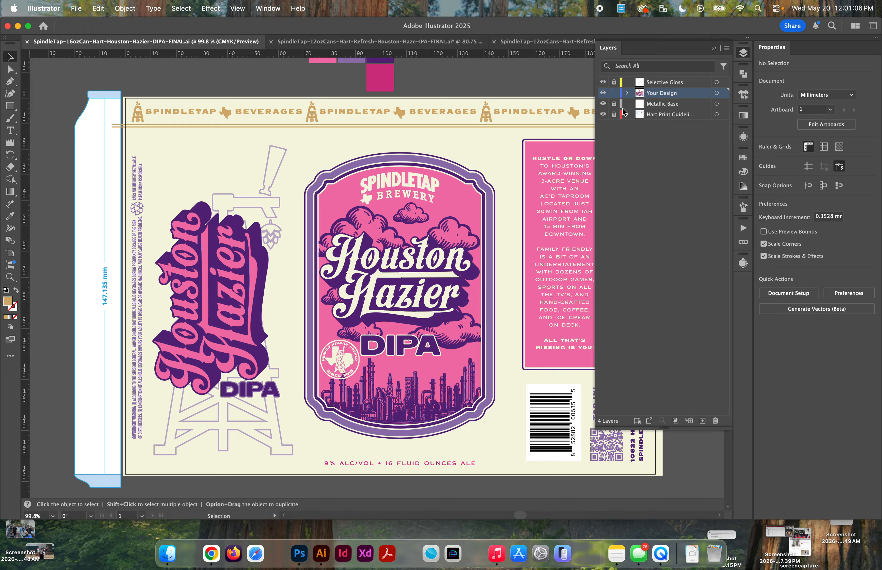
{"action": "left_click", "coordinate": [603, 103], "text": "alt"}
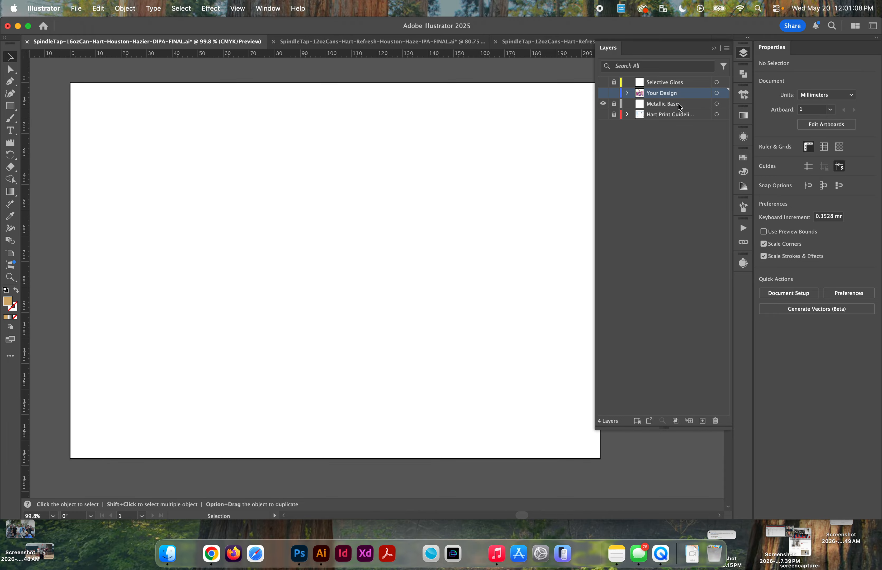
{"action": "left_click", "coordinate": [666, 105]}
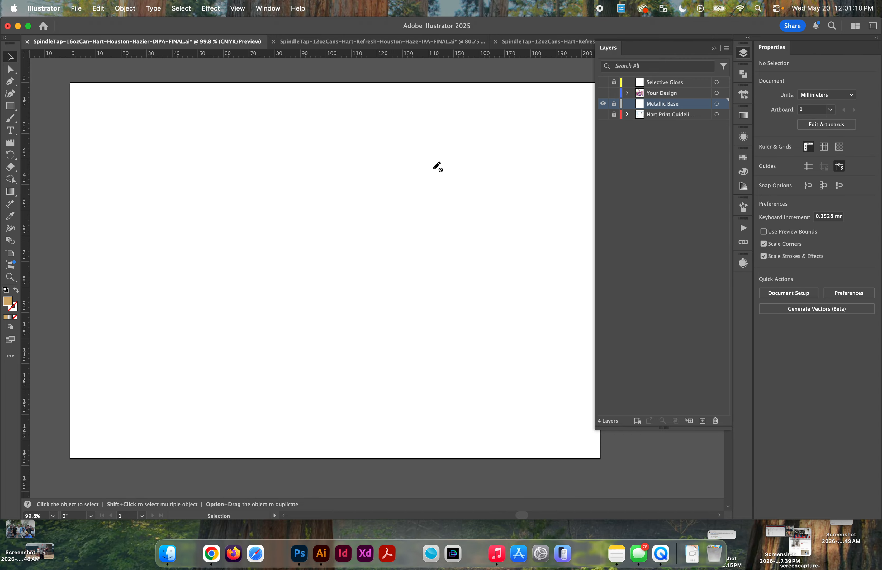
{"action": "left_click", "coordinate": [603, 104]}
{"action": "left_click", "coordinate": [603, 92]}
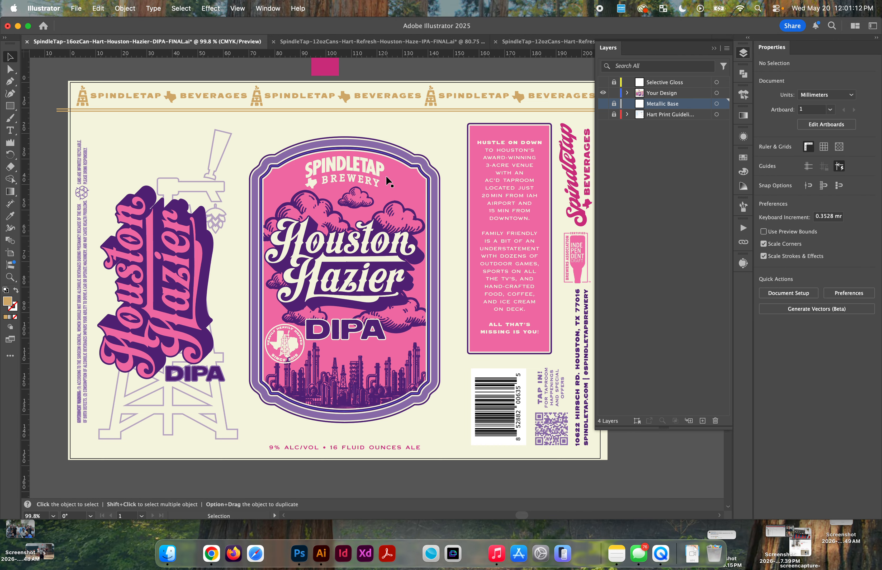
{"action": "scroll", "coordinate": [385, 176], "scroll_direction": "right", "scroll_amount": 2}
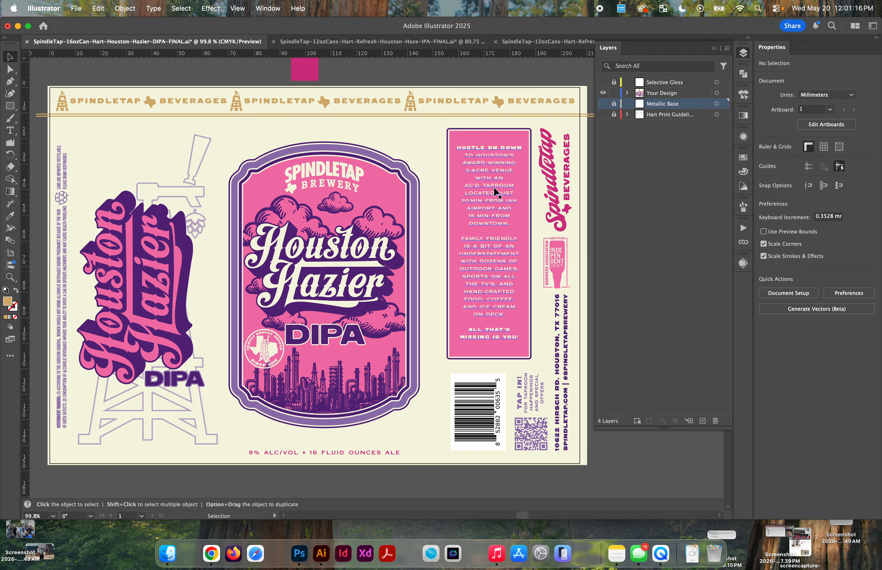
Step: Copy the gold SpindleTap Beverages header artwork and paste it in place onto the unlocked Metallic Base layer
{"action": "left_click", "coordinate": [228, 102]}
{"action": "key", "text": "a"}
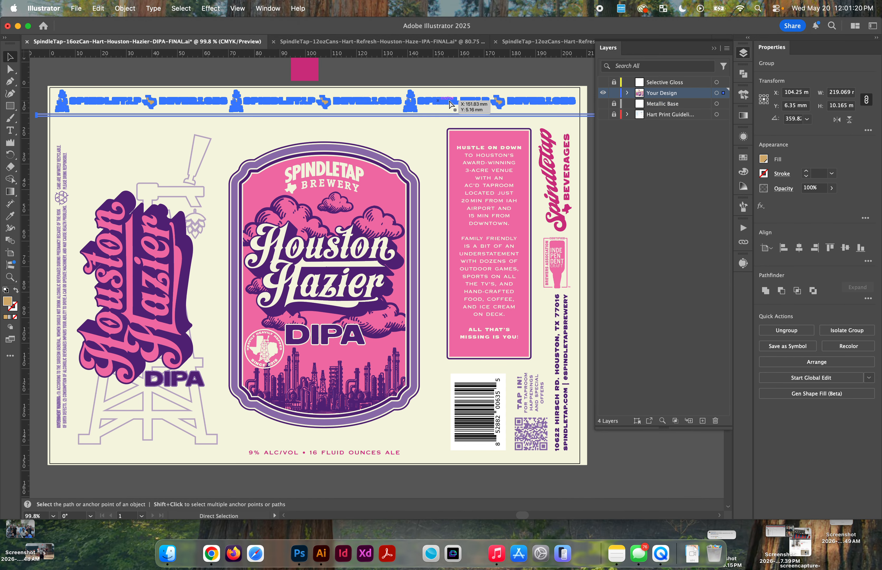
{"action": "key", "text": "v"}
{"action": "left_click", "coordinate": [613, 104]}
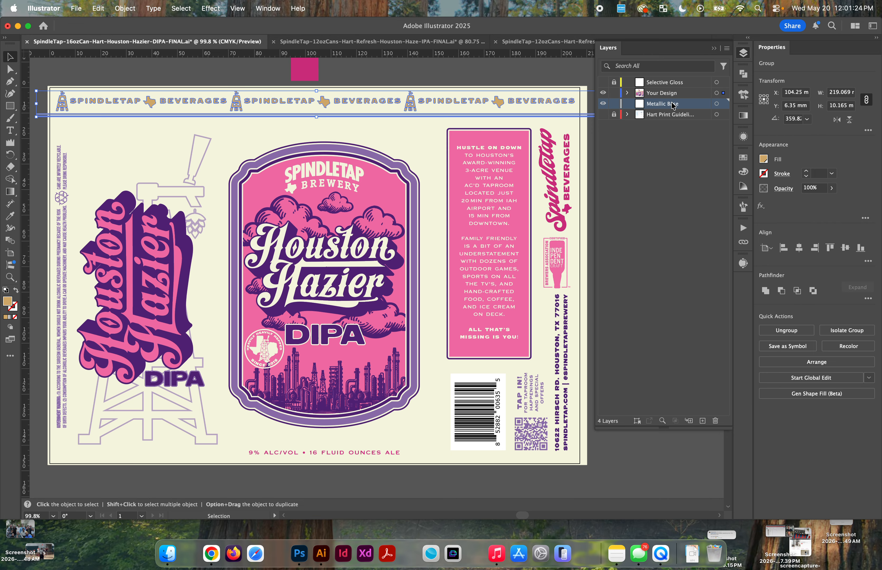
{"action": "key", "text": "super+f"}
Step: Compare the Metallic Base layer on its own with all layers shown to check the copied header, and deselect it
{"action": "left_click", "coordinate": [604, 104], "text": "alt"}
{"action": "left_click", "coordinate": [603, 104], "text": "alt"}
{"action": "left_click", "coordinate": [603, 104], "text": "alt"}
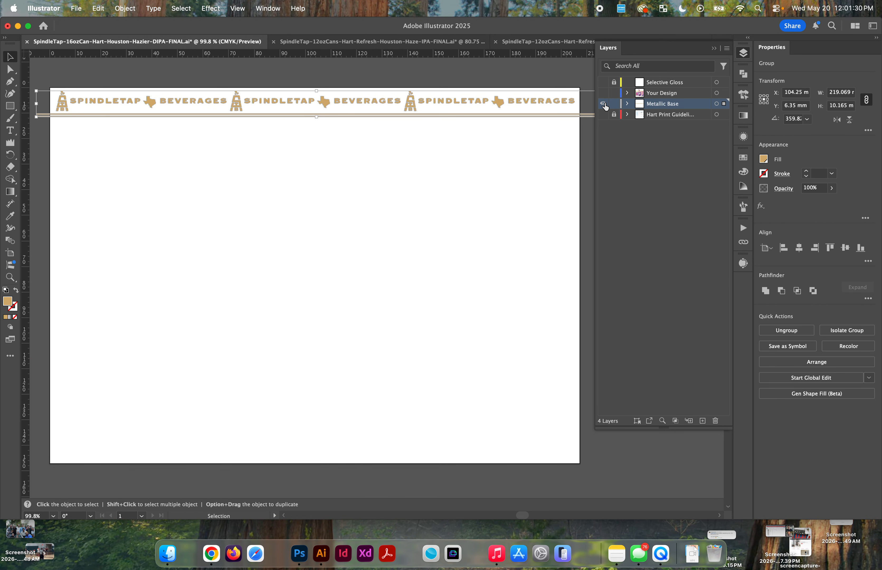
{"action": "left_click", "coordinate": [604, 104], "text": "alt"}
{"action": "left_click", "coordinate": [603, 104], "text": "alt"}
{"action": "left_click", "coordinate": [604, 104], "text": "alt"}
{"action": "left_click", "coordinate": [604, 104], "text": "alt"}
{"action": "left_click", "coordinate": [603, 105], "text": "alt"}
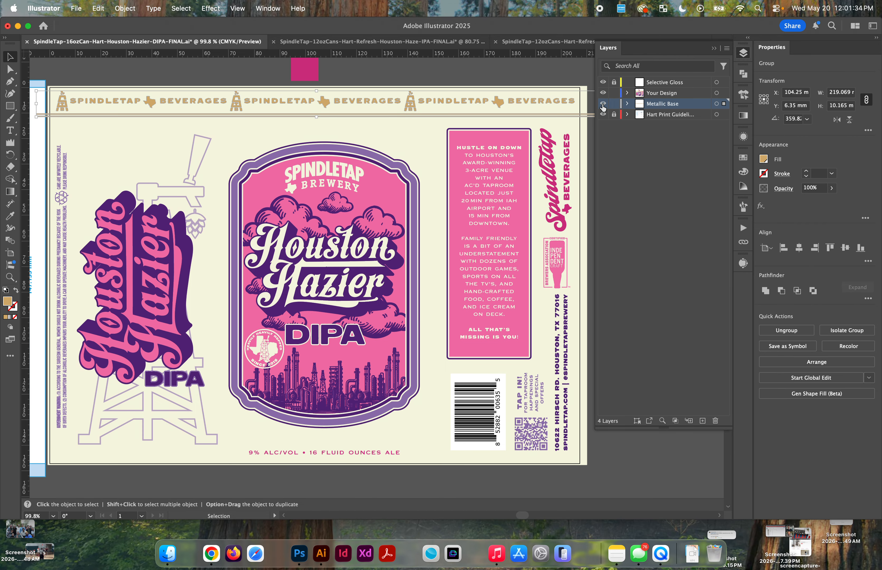
{"action": "left_click", "coordinate": [603, 104], "text": "alt"}
{"action": "left_click", "coordinate": [603, 105], "text": "alt"}
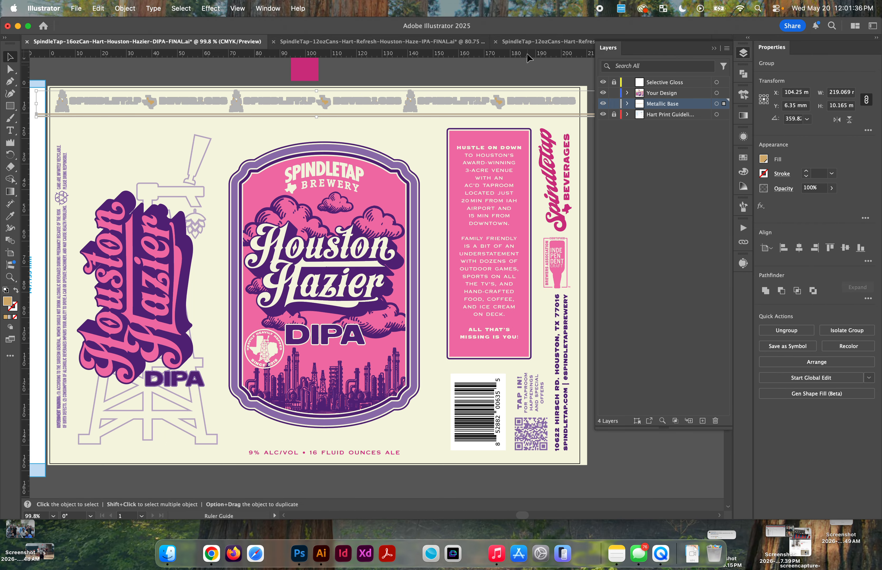
{"action": "left_click", "coordinate": [519, 68]}
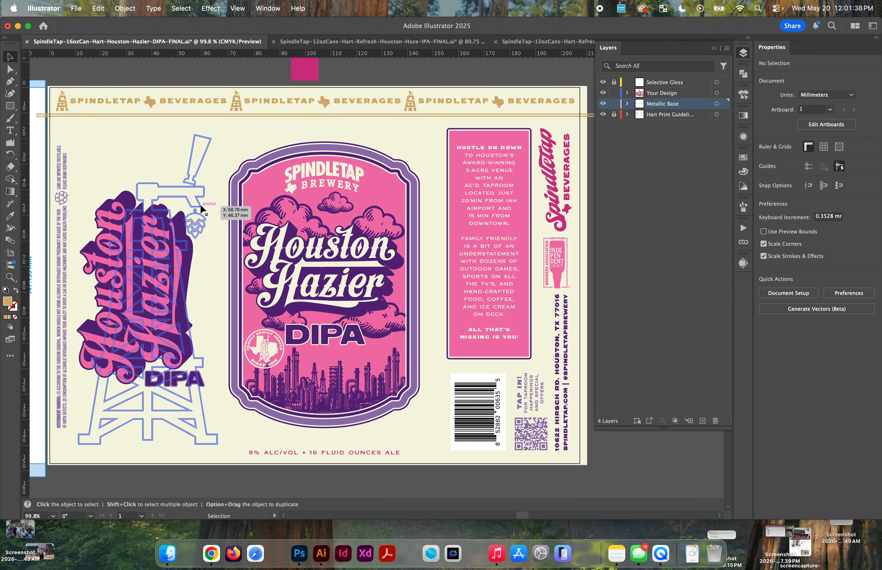
Step: Copy the central label's frame group and paste it in place onto the Metallic Base layer, undoing an accidental move
{"action": "left_click", "coordinate": [271, 158]}
{"action": "mouse_move", "coordinate": [270, 154]}
{"action": "left_mouse_down"}
{"action": "mouse_move", "coordinate": [340, 119]}
{"action": "mouse_move", "coordinate": [274, 139]}
{"action": "left_mouse_up"}
{"action": "key", "text": "super+z"}
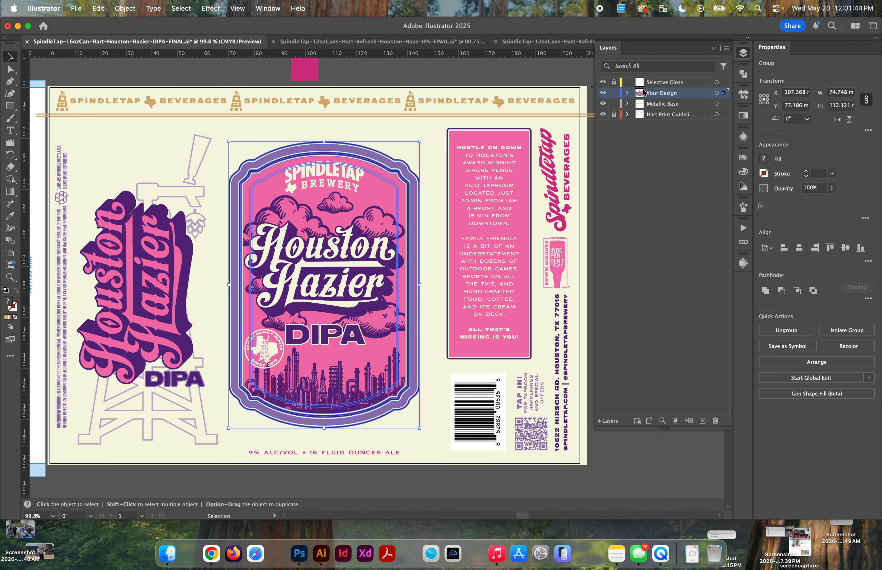
{"action": "left_click", "coordinate": [657, 104]}
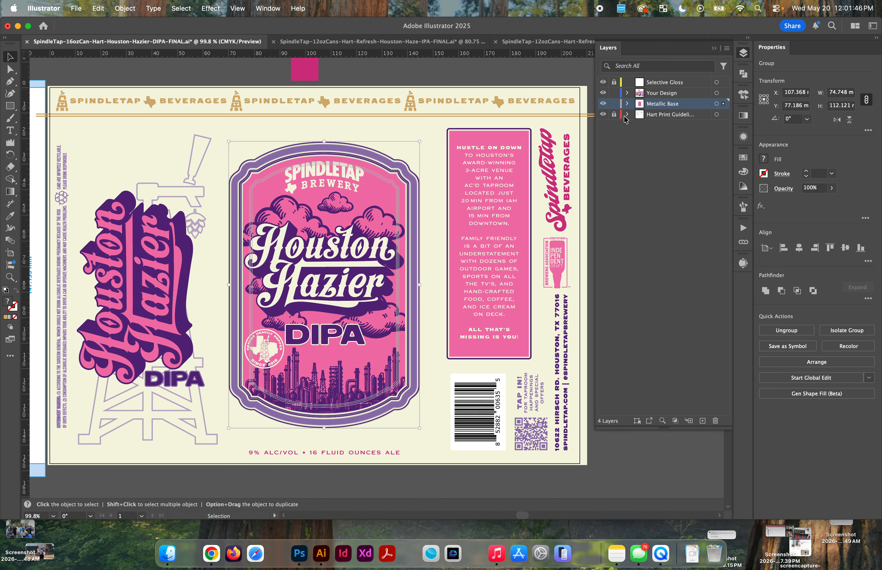
Step: Hide the Your Design, Hart Print Guidelines and Selective Gloss layers, leaving only Metallic Base shown, and clear the selection
{"action": "left_click", "coordinate": [603, 93]}
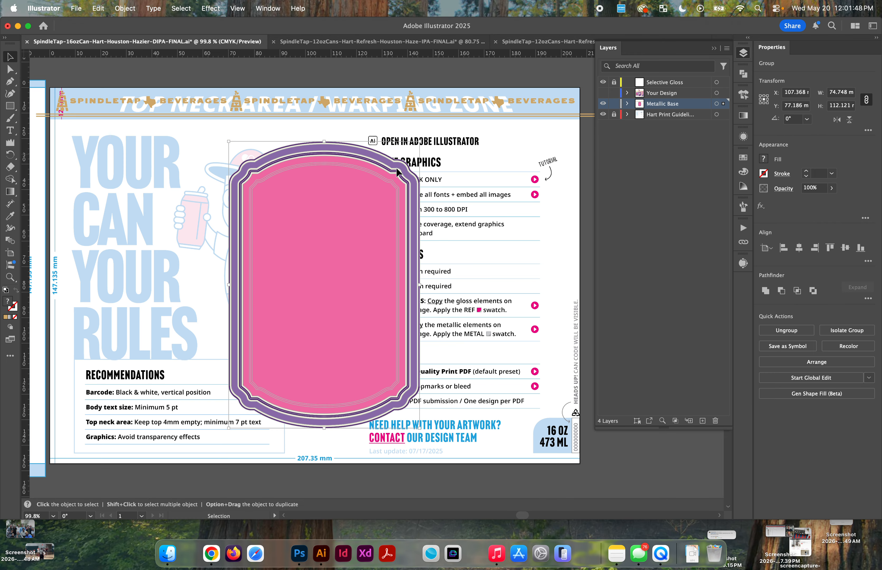
{"action": "left_click", "coordinate": [604, 115]}
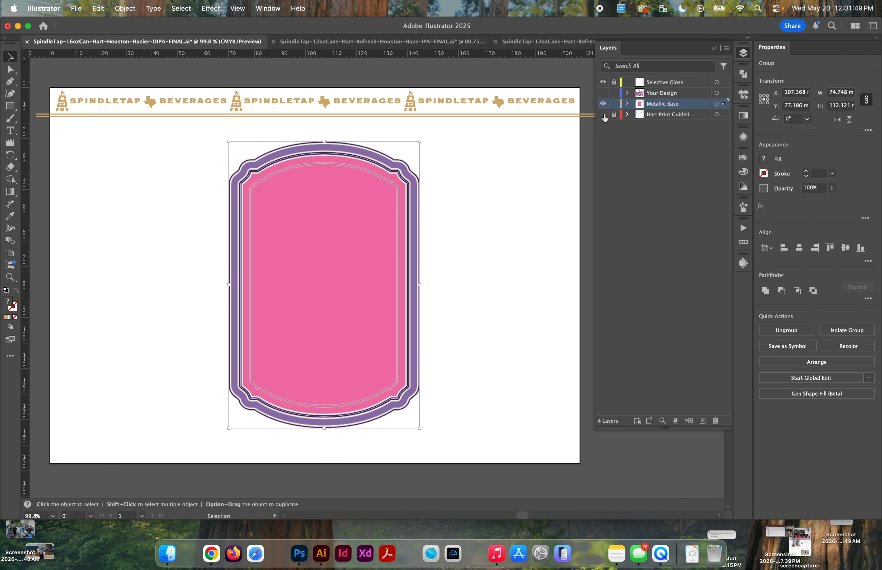
{"action": "left_click", "coordinate": [603, 83]}
{"action": "left_click", "coordinate": [329, 91]}
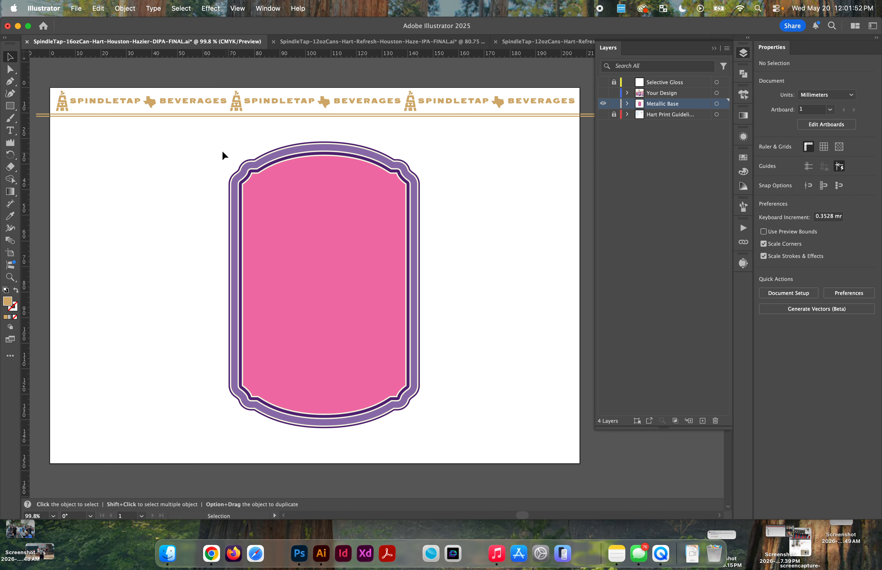
Step: Remove the pink center panel and its inner outlines from the copied frame with the Shape Builder tool
{"action": "left_click", "coordinate": [337, 233]}
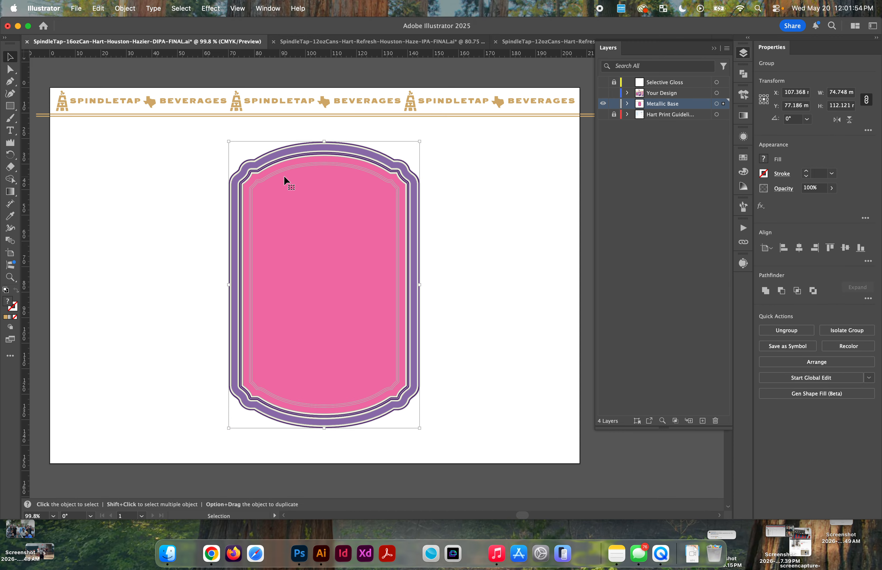
{"action": "scroll", "coordinate": [284, 176], "scroll_direction": "up", "scroll_amount": 3}
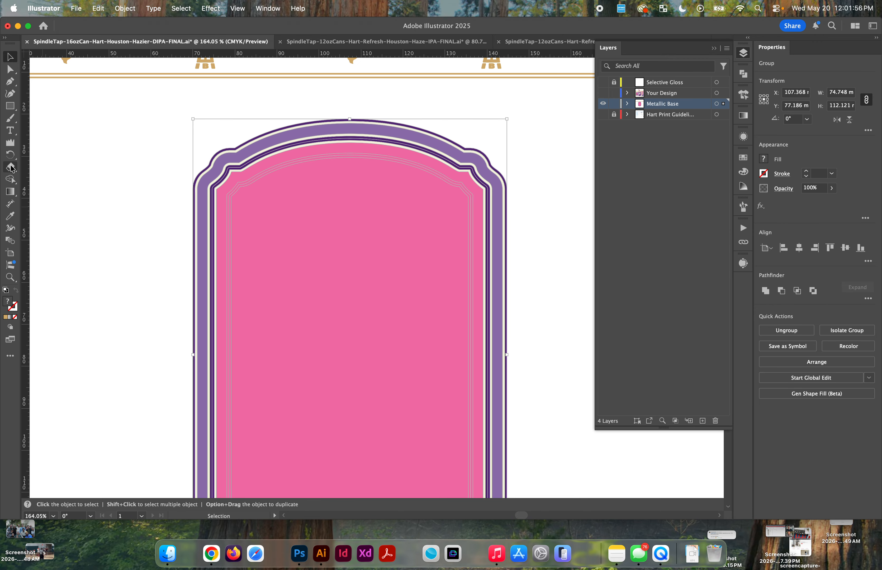
{"action": "left_click", "coordinate": [13, 181]}
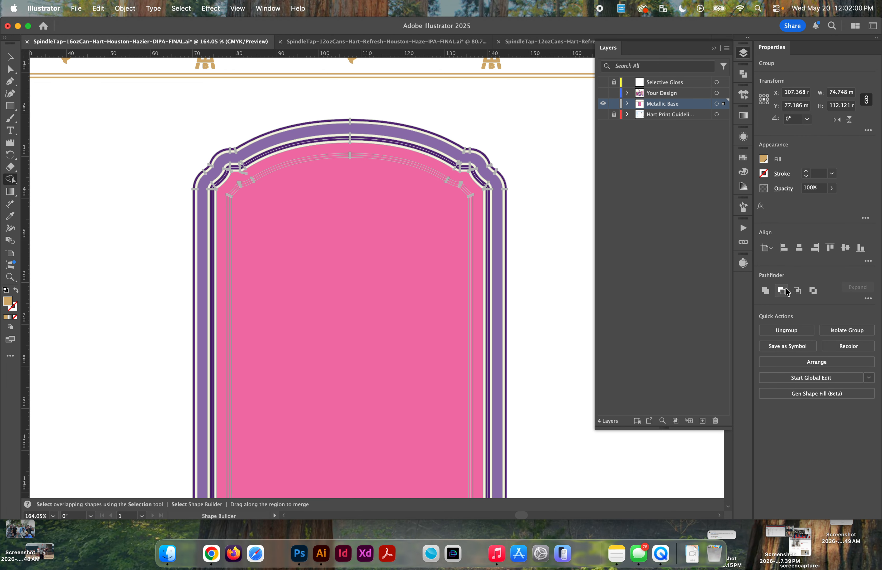
{"action": "left_click", "coordinate": [868, 299]}
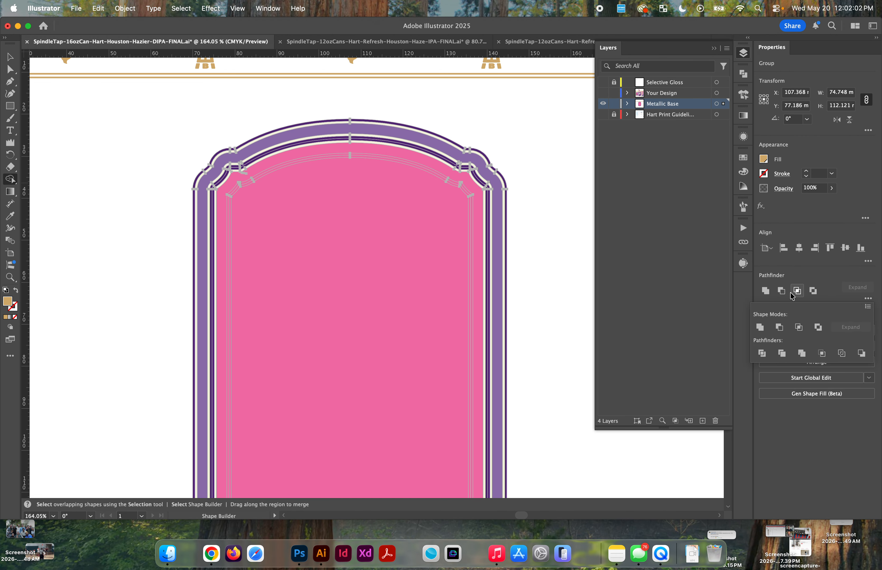
{"action": "left_click", "coordinate": [545, 216]}
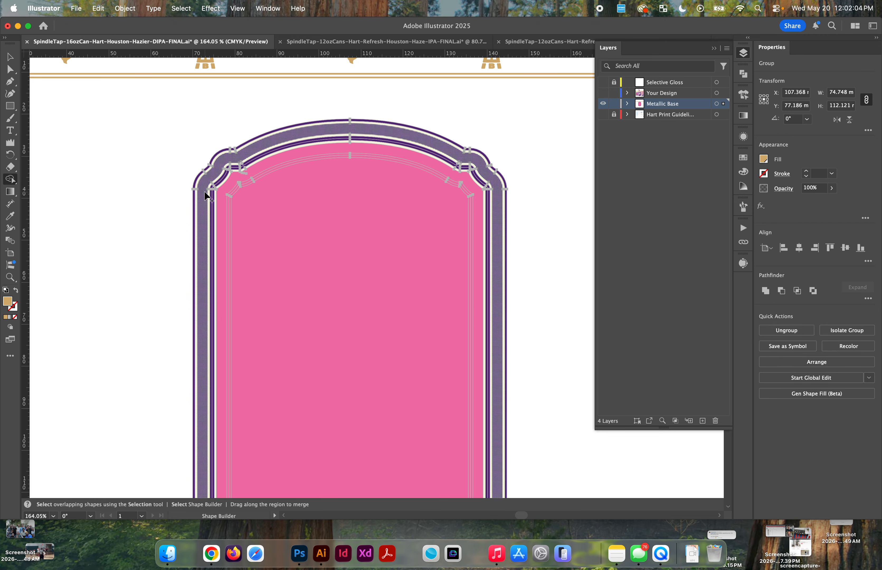
{"action": "scroll", "coordinate": [255, 211], "scroll_direction": "down", "scroll_amount": 5}
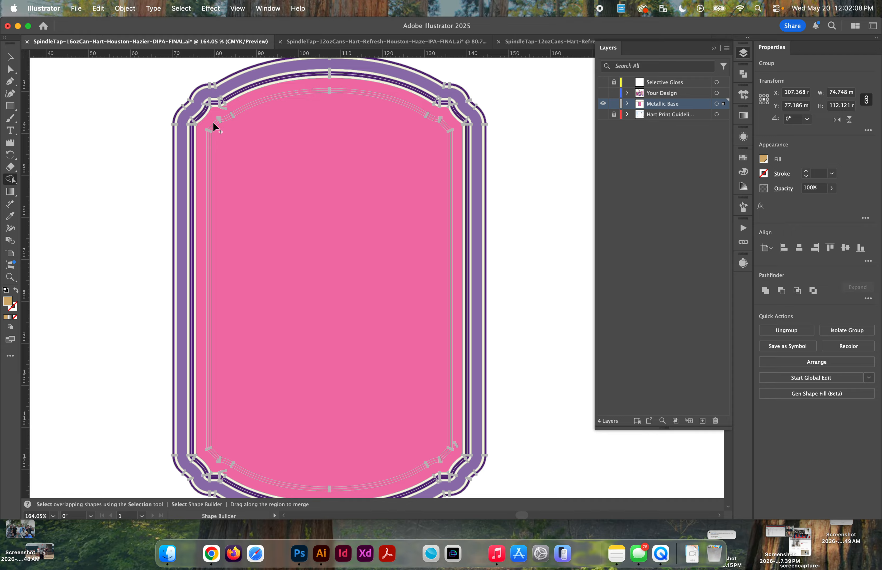
{"action": "key", "text": "v"}
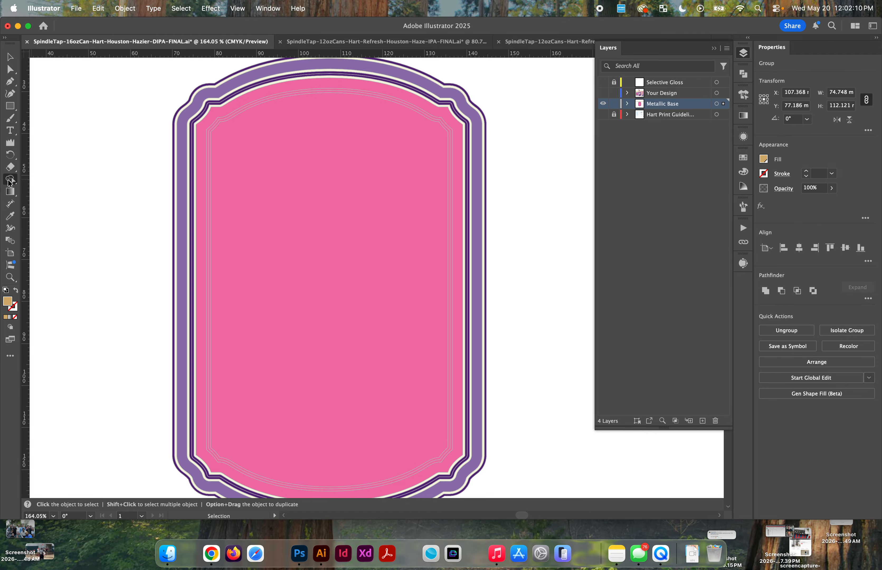
{"action": "left_click", "coordinate": [10, 181]}
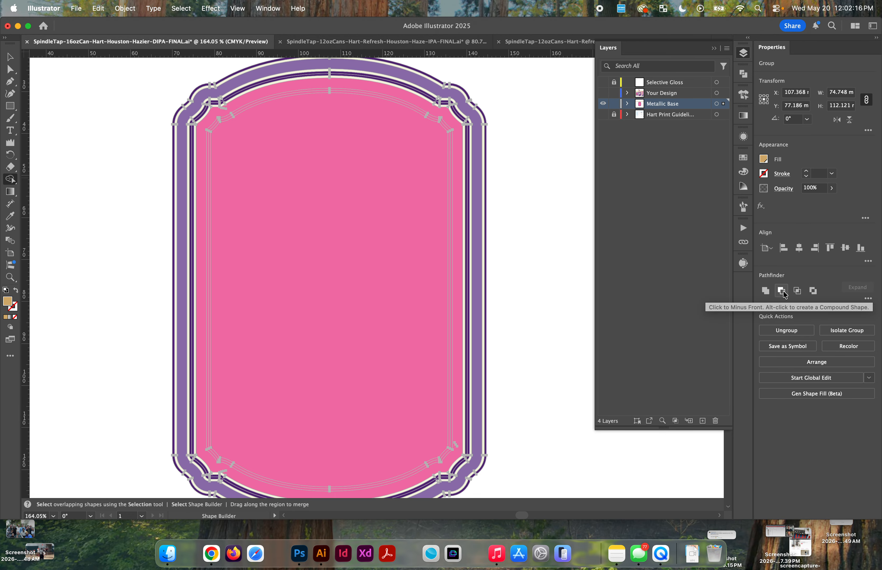
{"action": "key", "text": "v"}
{"action": "left_click", "coordinate": [9, 181]}
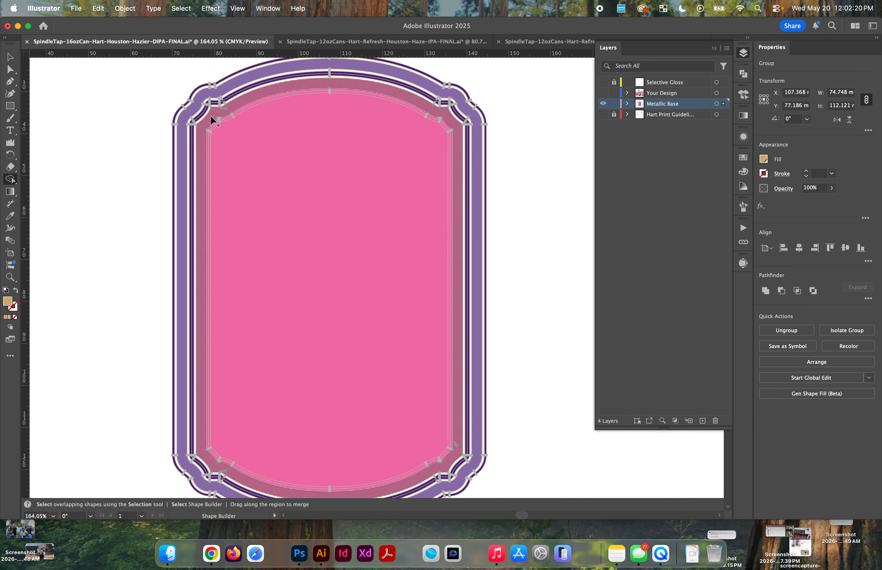
{"action": "scroll", "coordinate": [212, 120], "scroll_direction": "up", "scroll_amount": 5}
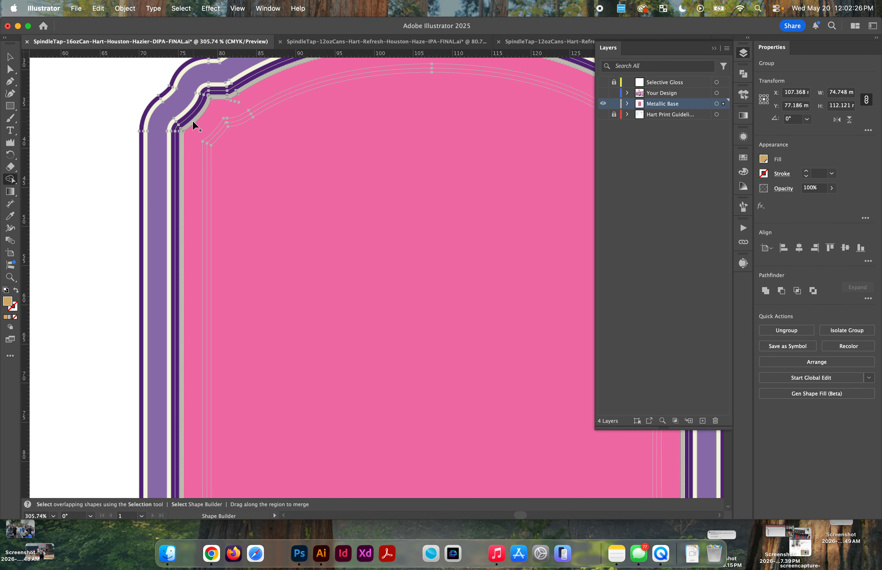
{"action": "mouse_move", "coordinate": [199, 130]}
{"action": "left_mouse_down"}
{"action": "mouse_move", "coordinate": [242, 171]}
{"action": "mouse_move", "coordinate": [231, 162]}
{"action": "left_mouse_up"}
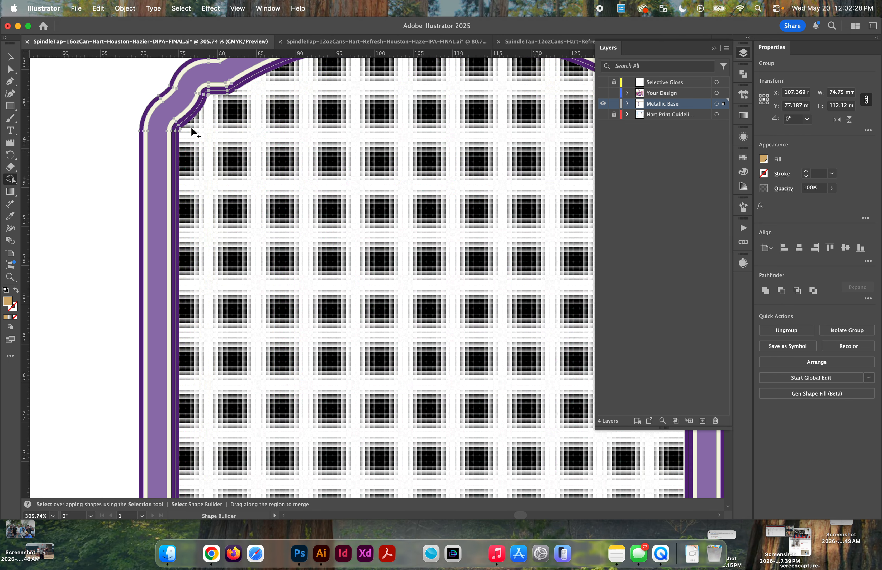
Step: Remove the cream lines between the frame's purple bands with Shape Builder, and undo a trial move of the frame
{"action": "scroll", "coordinate": [166, 115], "scroll_direction": "up", "scroll_amount": 5}
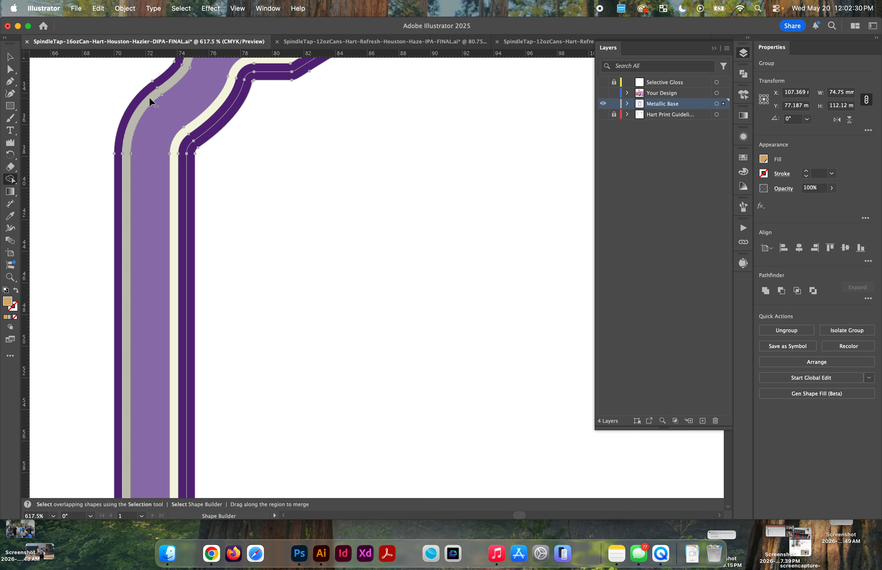
{"action": "scroll", "coordinate": [203, 121], "scroll_direction": "down", "scroll_amount": 6}
{"action": "key", "text": "v"}
{"action": "left_click", "coordinate": [167, 108]}
{"action": "left_click_drag", "start_coordinate": [188, 115], "coordinate": [119, 132]}
{"action": "key", "text": "super+z"}
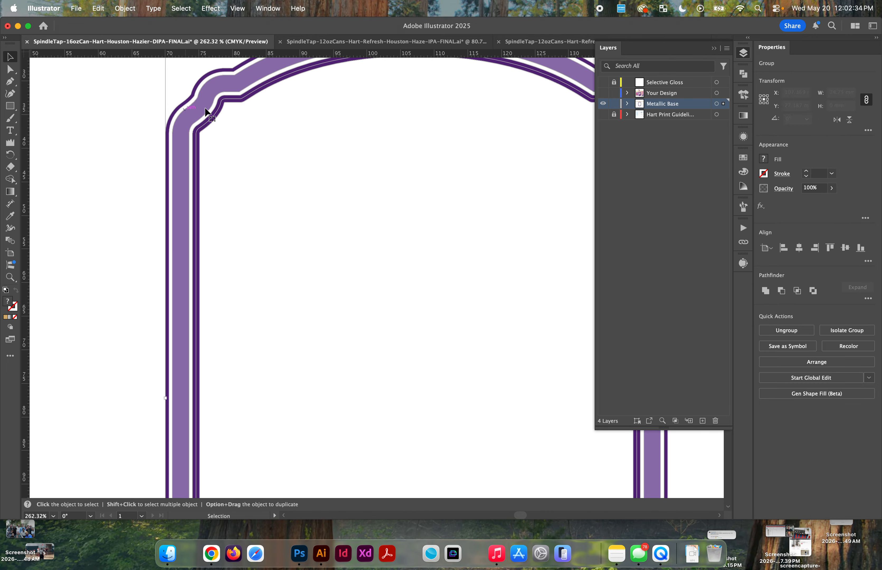
Step: Isolate the frame group and move its lavender band aside to inspect what lies beneath, undoing the move
{"action": "double_click", "coordinate": [200, 110]}
{"action": "left_click_drag", "start_coordinate": [200, 109], "coordinate": [141, 160]}
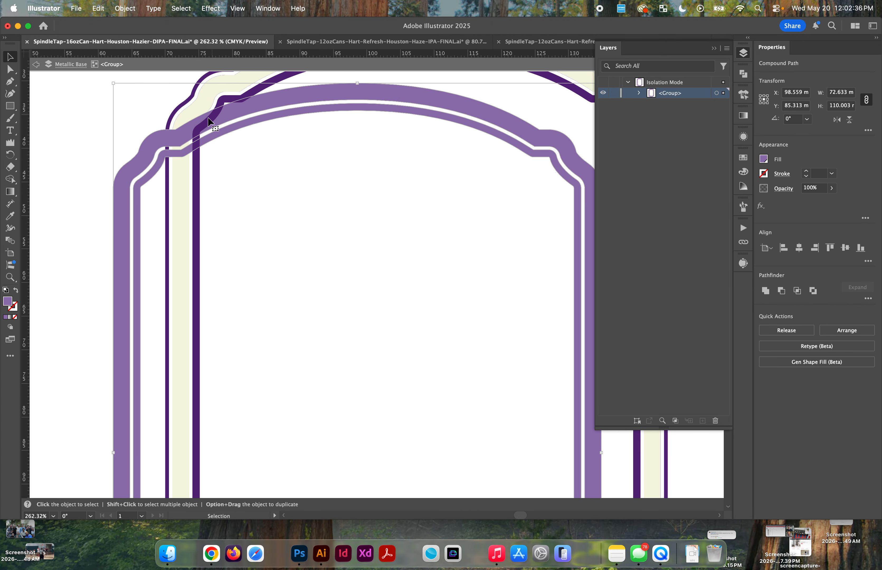
{"action": "key", "text": "super+z"}
{"action": "scroll", "coordinate": [230, 97], "scroll_direction": "down", "scroll_amount": 3}
{"action": "scroll", "coordinate": [231, 100], "scroll_direction": "down", "scroll_amount": 1}
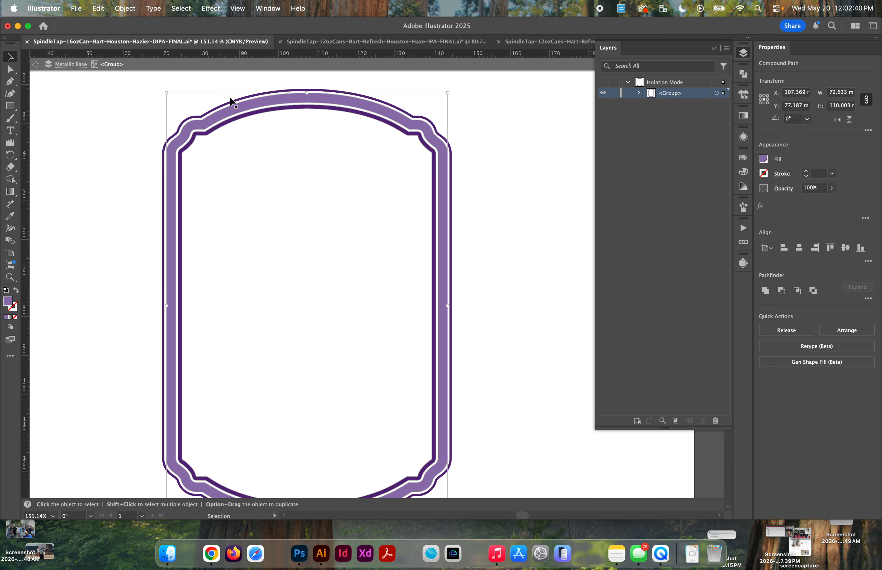
Step: Try uniting the frame's shapes and moving the result aside, and undo both the move and the unite
{"action": "left_click_drag", "start_coordinate": [156, 114], "coordinate": [254, 170]}
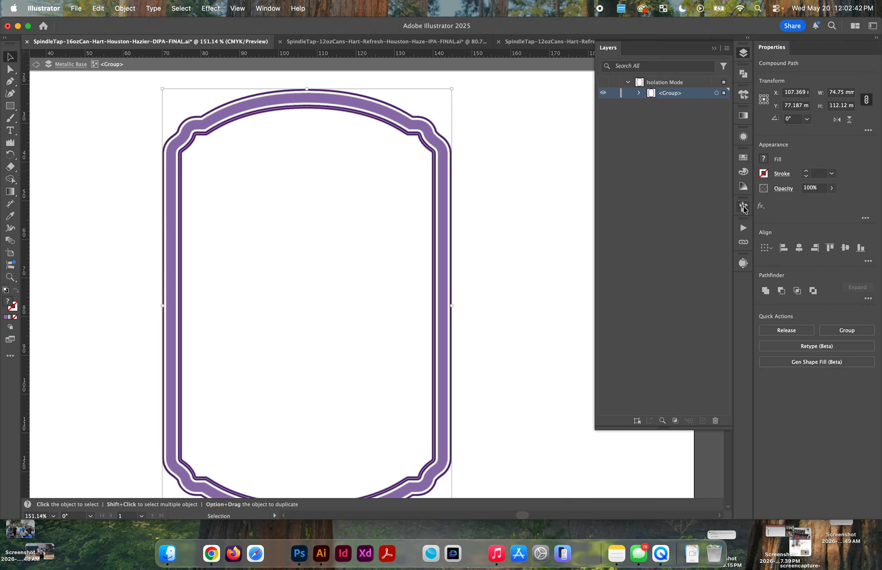
{"action": "left_click", "coordinate": [765, 290]}
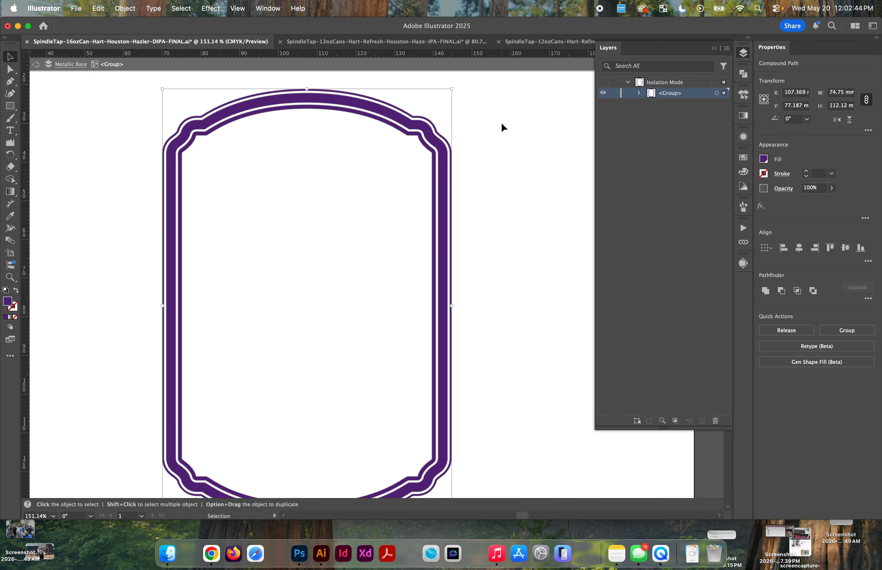
{"action": "scroll", "coordinate": [500, 122], "scroll_direction": "down", "scroll_amount": 2}
{"action": "scroll", "coordinate": [460, 111], "scroll_direction": "up", "scroll_amount": 2}
{"action": "left_click_drag", "start_coordinate": [440, 138], "coordinate": [362, 176]}
{"action": "key", "text": "super+z"}
{"action": "key", "text": "super+z"}
Step: Select all the frame's shapes and unite them into dark purple artwork, undoing a trial move of the result
{"action": "left_click", "coordinate": [522, 185]}
{"action": "left_click_drag", "start_coordinate": [465, 112], "coordinate": [385, 197]}
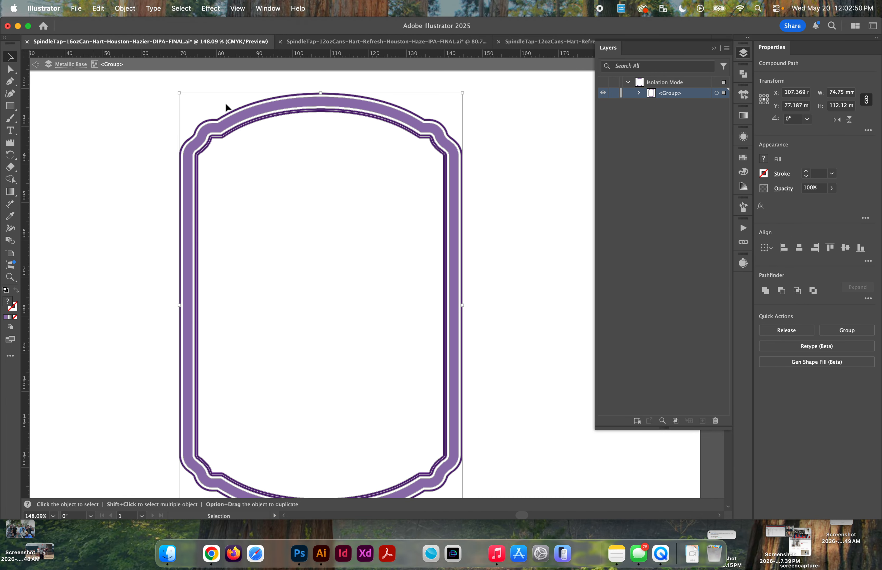
{"action": "left_click", "coordinate": [765, 291]}
{"action": "left_click_drag", "start_coordinate": [462, 145], "coordinate": [382, 168]}
{"action": "key", "text": "super+z"}
Step: Move the united frame's pieces aside to check for leftover shapes, undoing each trial move
{"action": "left_click", "coordinate": [473, 130]}
{"action": "left_click_drag", "start_coordinate": [445, 158], "coordinate": [398, 164]}
{"action": "key", "text": "super+z"}
{"action": "left_click_drag", "start_coordinate": [452, 149], "coordinate": [490, 123]}
{"action": "key", "text": "super+z"}
{"action": "key", "text": "super+z"}
{"action": "scroll", "coordinate": [475, 122], "scroll_direction": "down", "scroll_amount": 3}
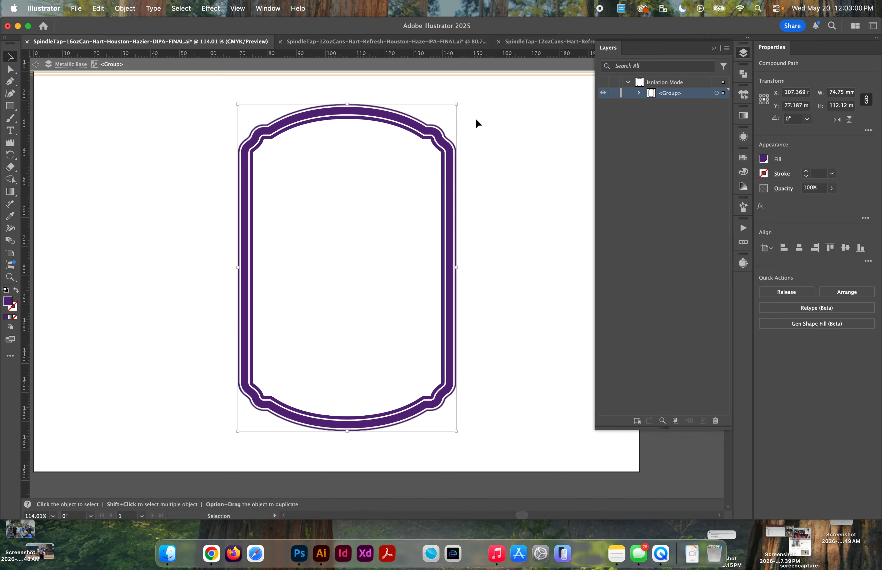
Step: Leave the isolated frame group, select the header artwork together with the label frame, and unite them
{"action": "scroll", "coordinate": [476, 118], "scroll_direction": "up", "scroll_amount": 2}
{"action": "scroll", "coordinate": [475, 119], "scroll_direction": "down", "scroll_amount": 1}
{"action": "scroll", "coordinate": [475, 118], "scroll_direction": "down", "scroll_amount": 2}
{"action": "double_click", "coordinate": [69, 107]}
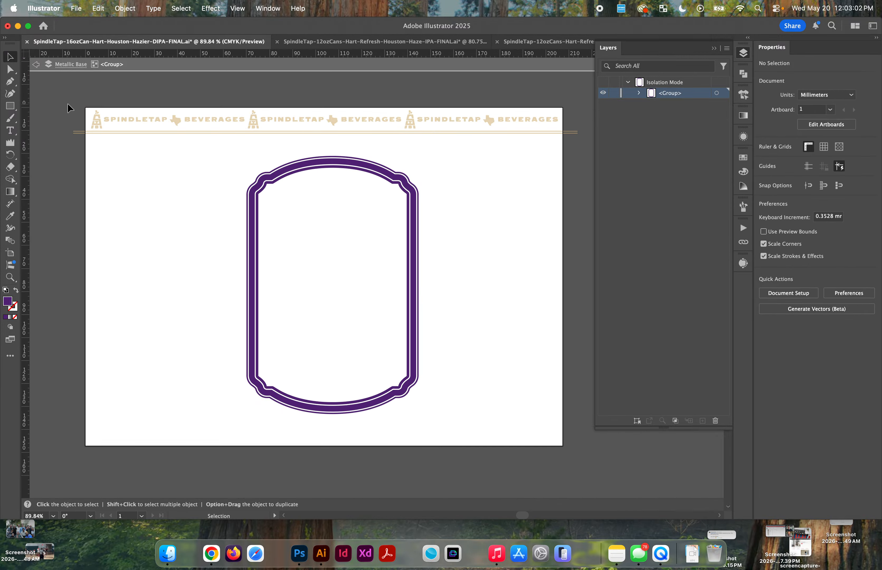
{"action": "left_click_drag", "start_coordinate": [68, 108], "coordinate": [463, 319]}
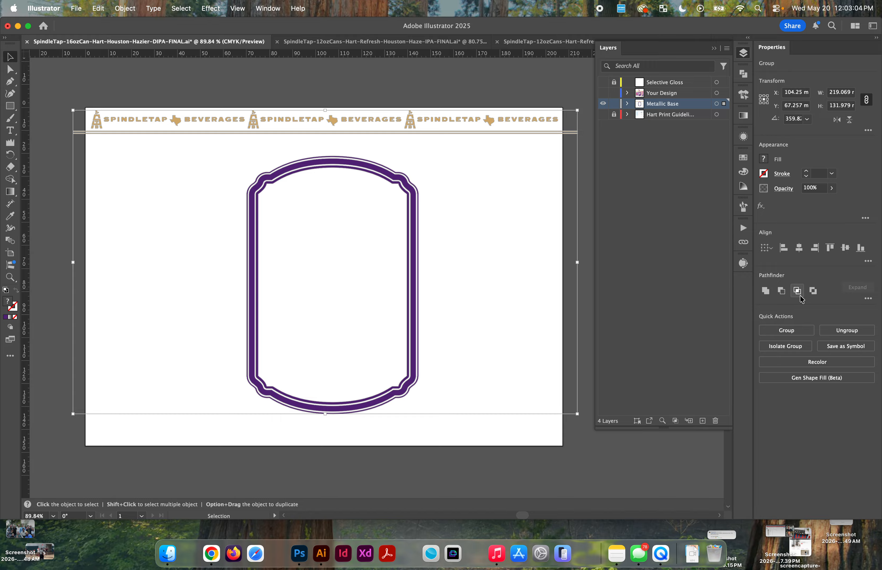
{"action": "left_click", "coordinate": [761, 291]}
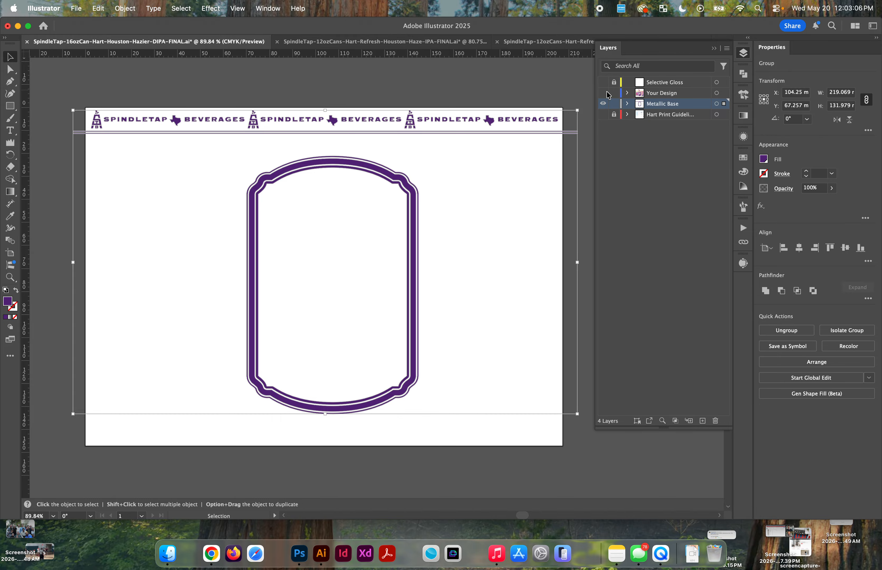
Step: Fill the united header and frame with the METAL swatch, and show only the Your Design layer
{"action": "left_click", "coordinate": [764, 160]}
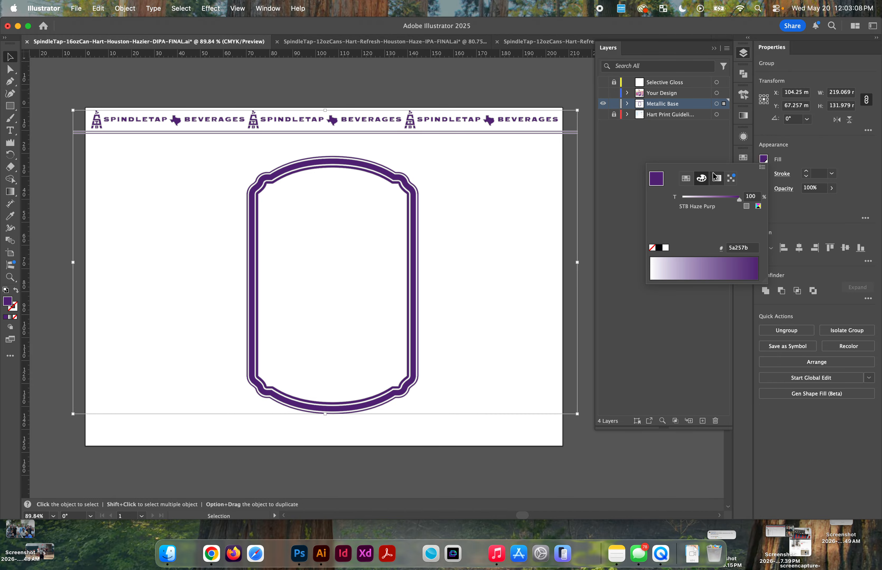
{"action": "left_click", "coordinate": [686, 178]}
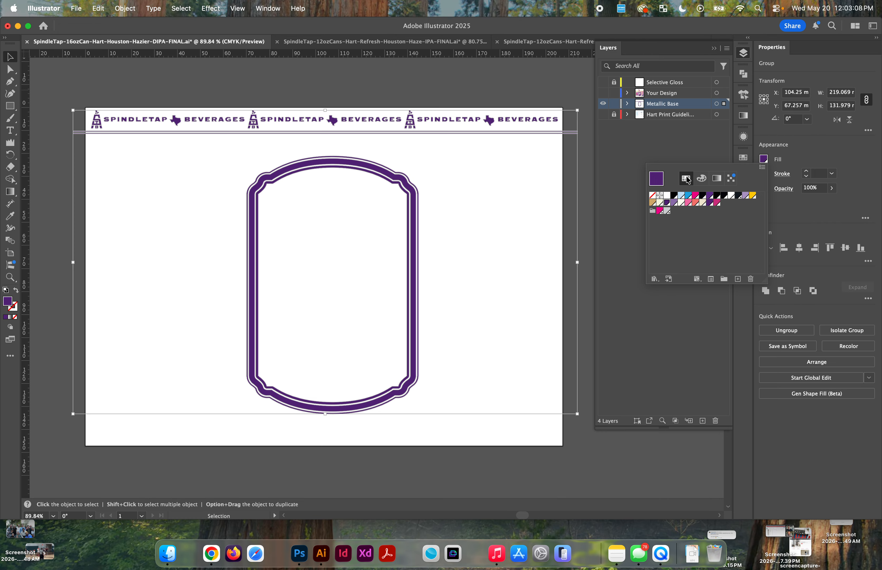
{"action": "left_click", "coordinate": [667, 211]}
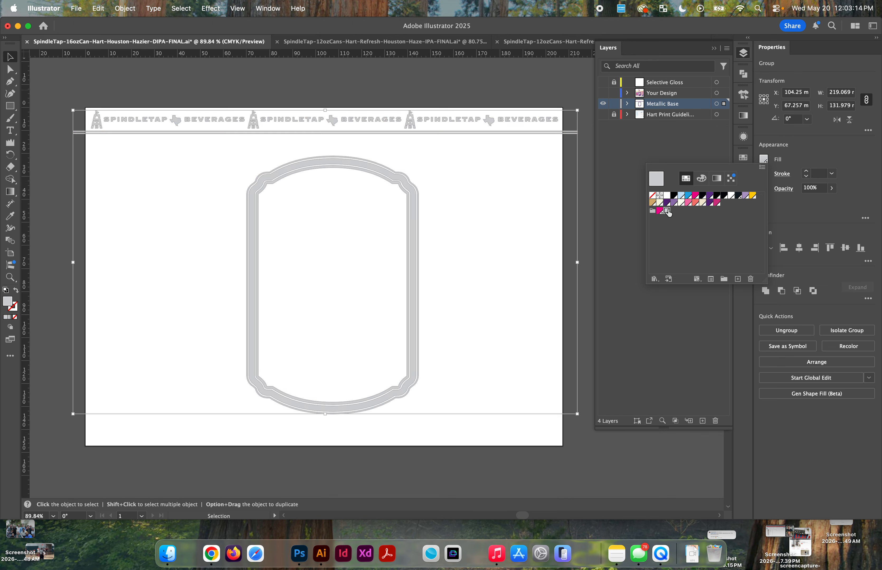
{"action": "left_click", "coordinate": [782, 162]}
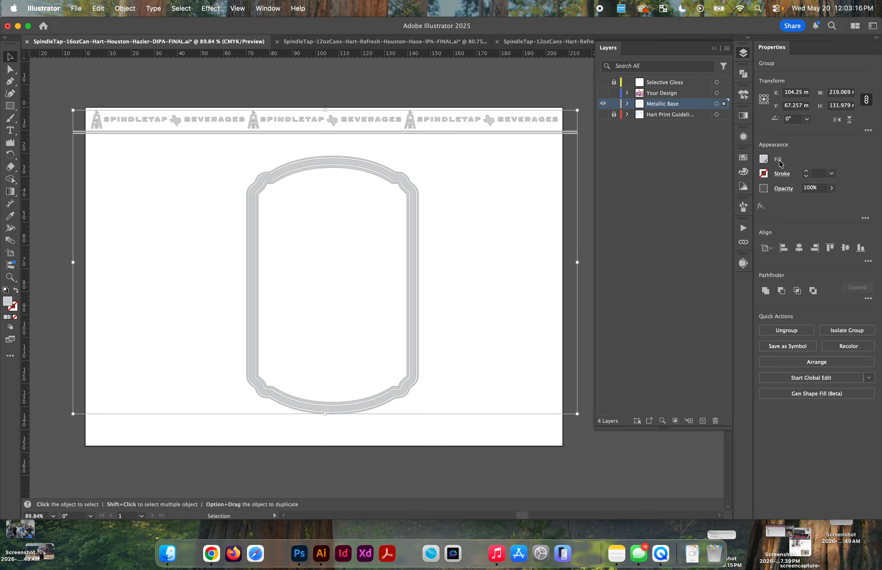
{"action": "left_click", "coordinate": [603, 93], "text": "alt"}
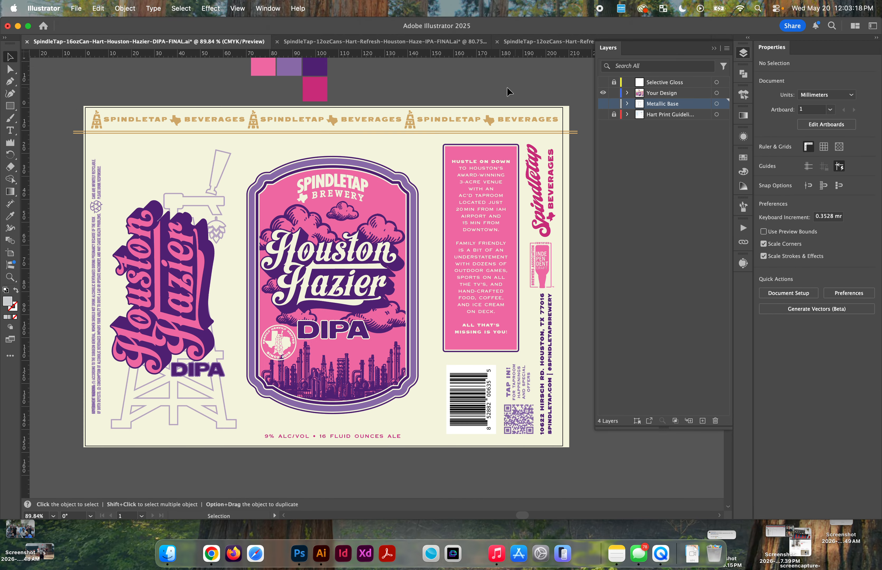
{"action": "scroll", "coordinate": [507, 92], "scroll_direction": "right", "scroll_amount": 1}
{"action": "left_click", "coordinate": [550, 191]}
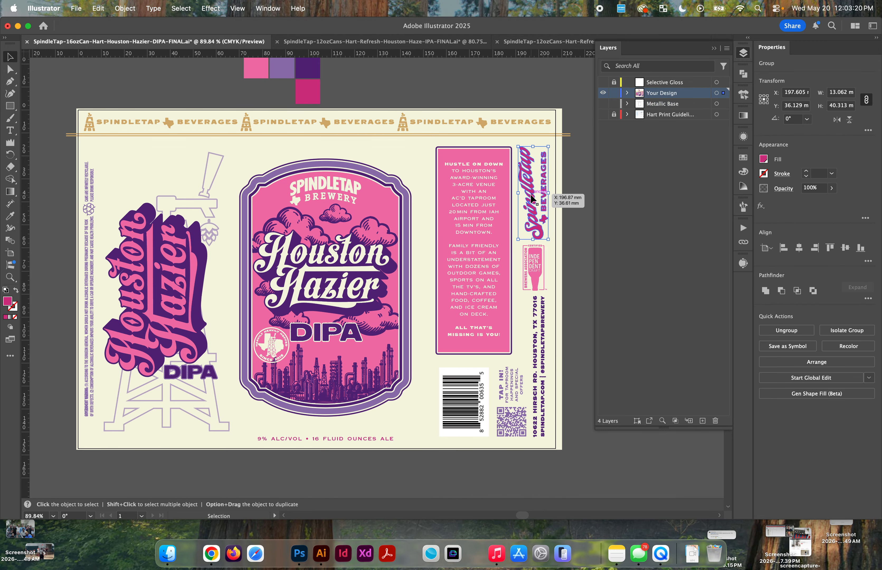
{"action": "left_click", "coordinate": [535, 261]}
{"action": "left_click", "coordinate": [542, 323]}
{"action": "left_click", "coordinate": [512, 381]}
{"action": "left_click", "coordinate": [469, 390]}
{"action": "left_click", "coordinate": [472, 316]}
{"action": "left_click", "coordinate": [405, 386]}
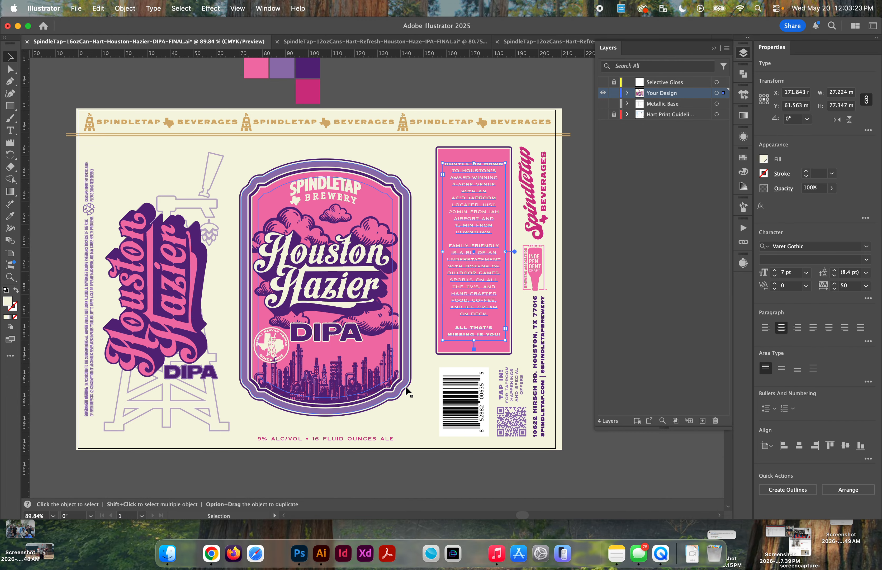
{"action": "left_click", "coordinate": [370, 438]}
{"action": "scroll", "coordinate": [275, 453], "scroll_direction": "up", "scroll_amount": 3}
{"action": "double_click", "coordinate": [276, 433]}
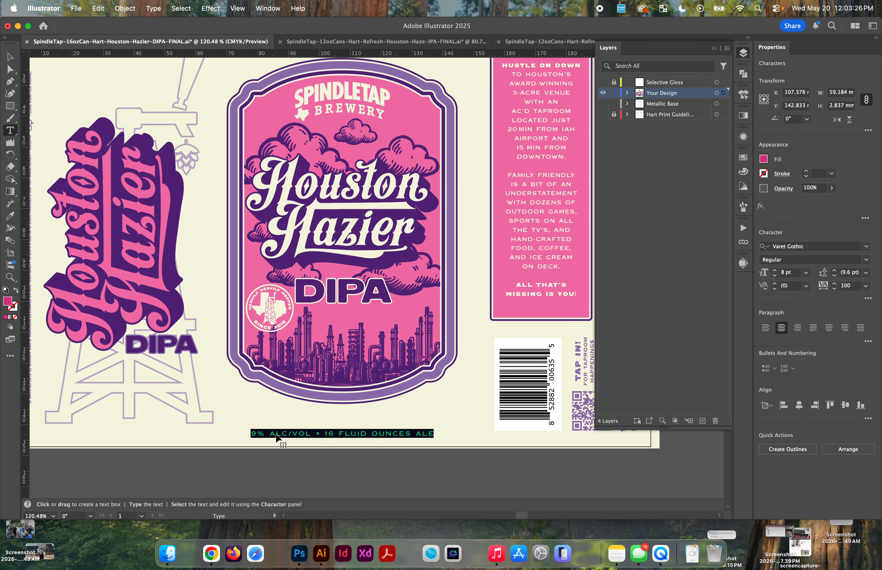
{"action": "key", "text": "super+a"}
{"action": "scroll", "coordinate": [276, 433], "scroll_direction": "down", "scroll_amount": 3}
{"action": "key", "text": "Escape"}
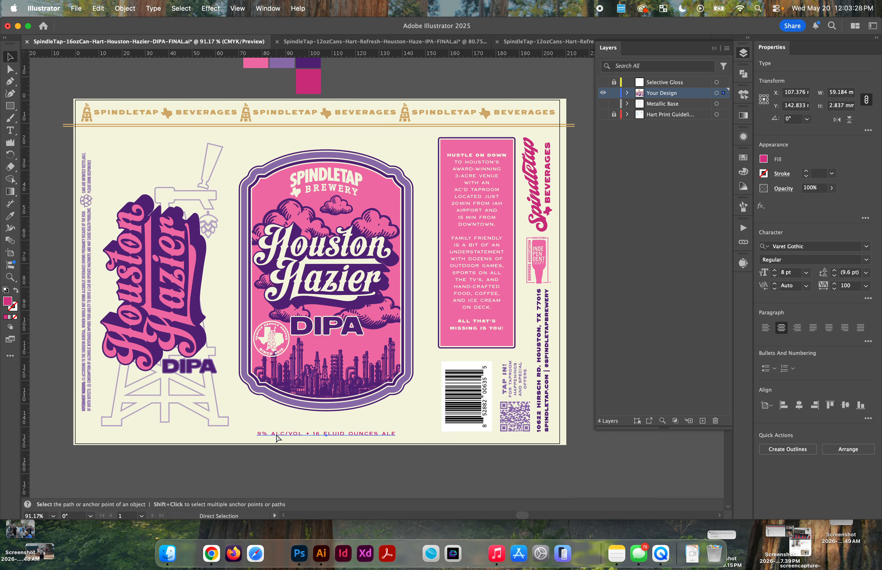
{"action": "key", "text": "super+a"}
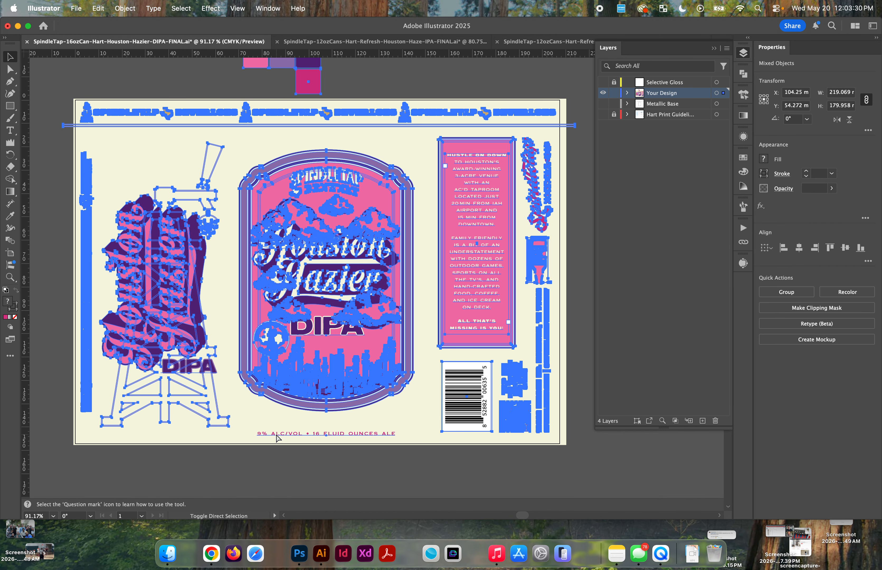
{"action": "left_click", "coordinate": [255, 453]}
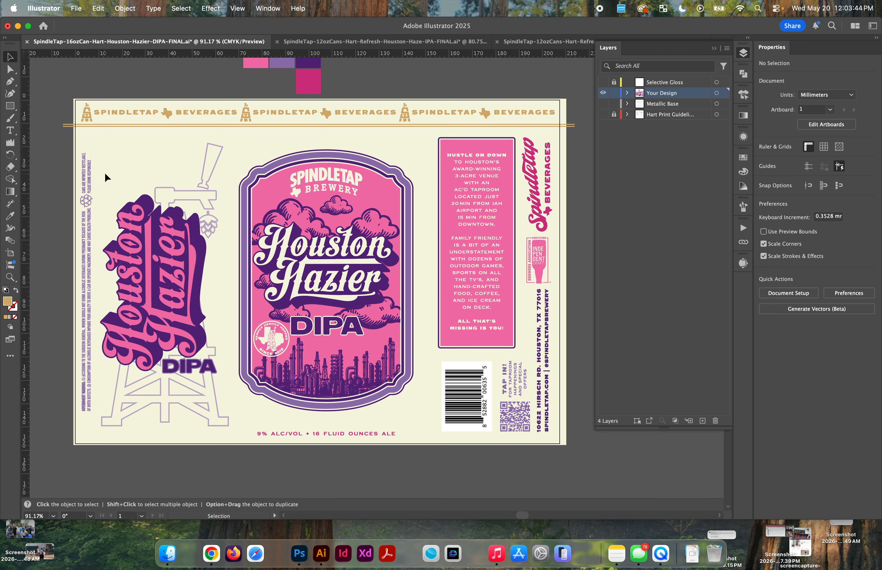
Step: Copy the warning text, alcohol-content line, story panel, vertical logo, badge, address and QR code, excluding the barcode, undoing a trial deletion
{"action": "left_click", "coordinate": [85, 203]}
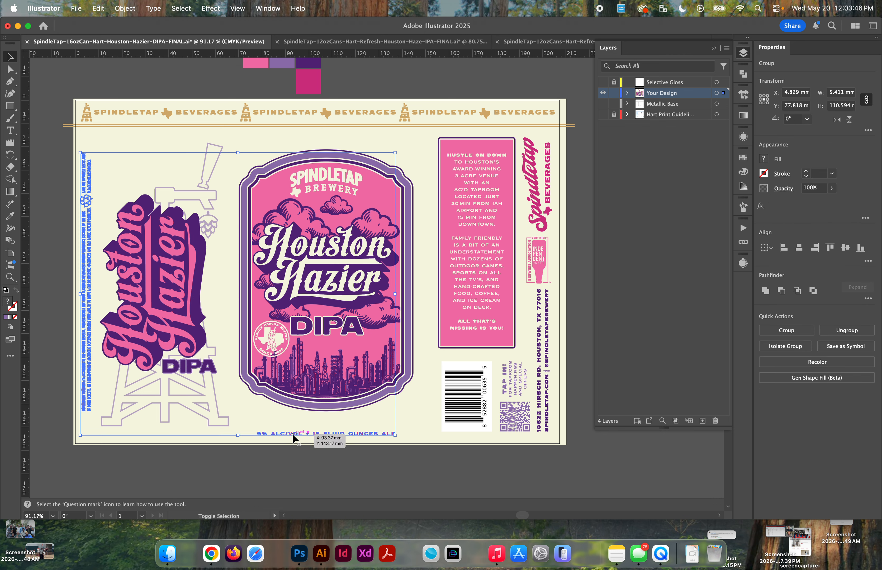
{"action": "left_click_drag", "start_coordinate": [570, 149], "coordinate": [434, 445]}
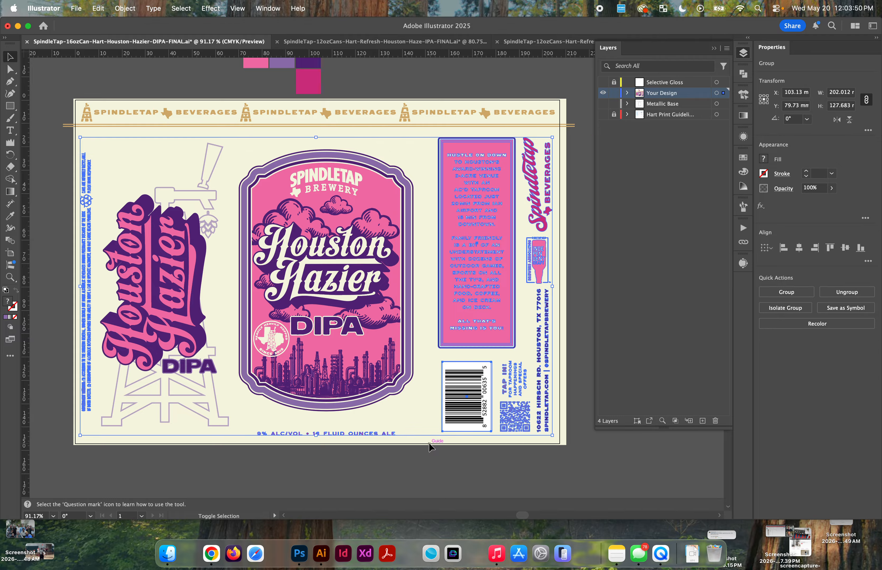
{"action": "left_click", "coordinate": [462, 422], "text": "shift"}
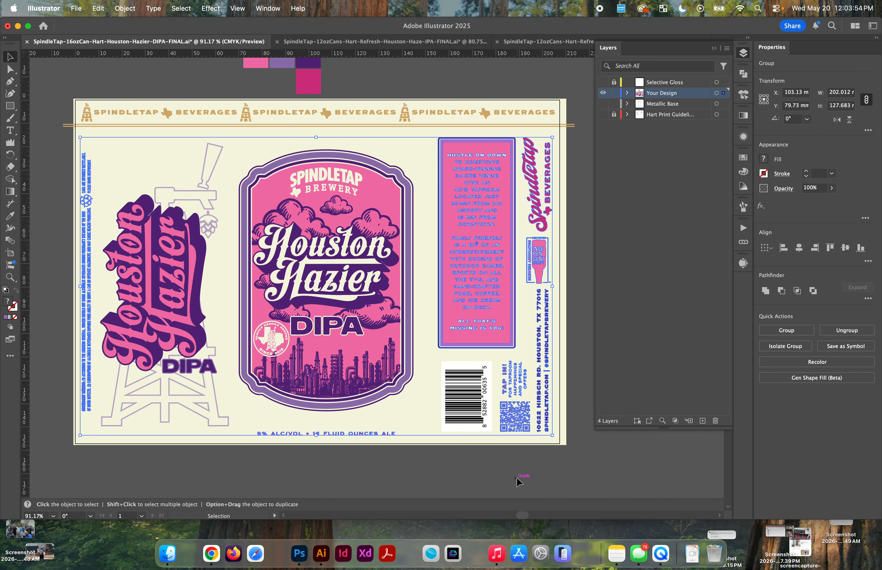
{"action": "key", "text": "Delete"}
{"action": "key", "text": "super+z"}
{"action": "key", "text": "super+c"}
{"action": "key", "text": "super+c"}
Step: Show the Metallic Base layer instead of Your Design and paste the copied elements in place on it
{"action": "left_click", "coordinate": [603, 93]}
{"action": "left_click", "coordinate": [602, 103]}
{"action": "left_click", "coordinate": [662, 107]}
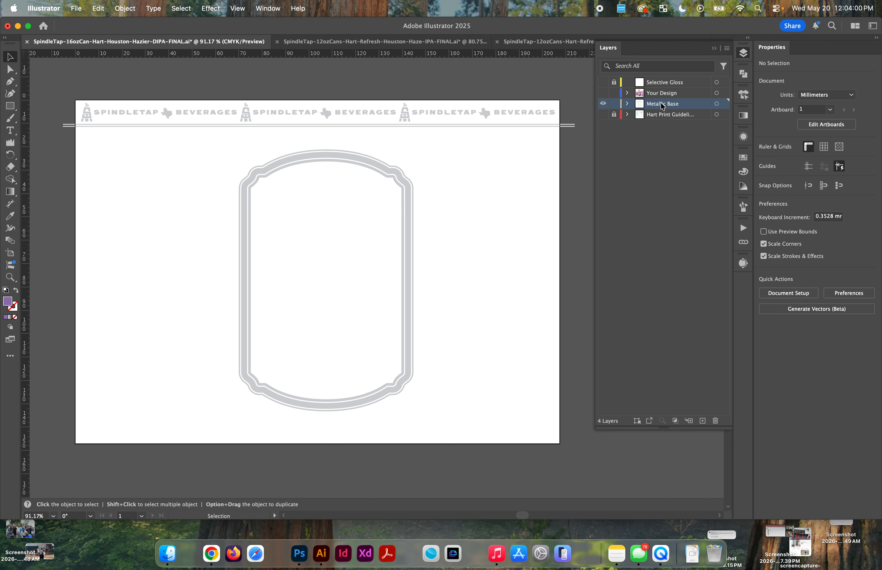
{"action": "key", "text": "super+shift+v"}
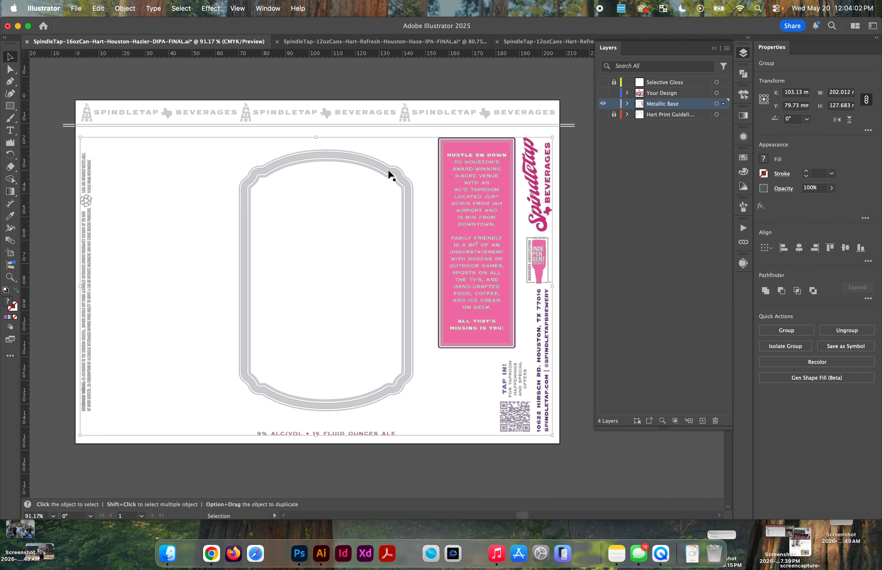
{"action": "left_click", "coordinate": [413, 79]}
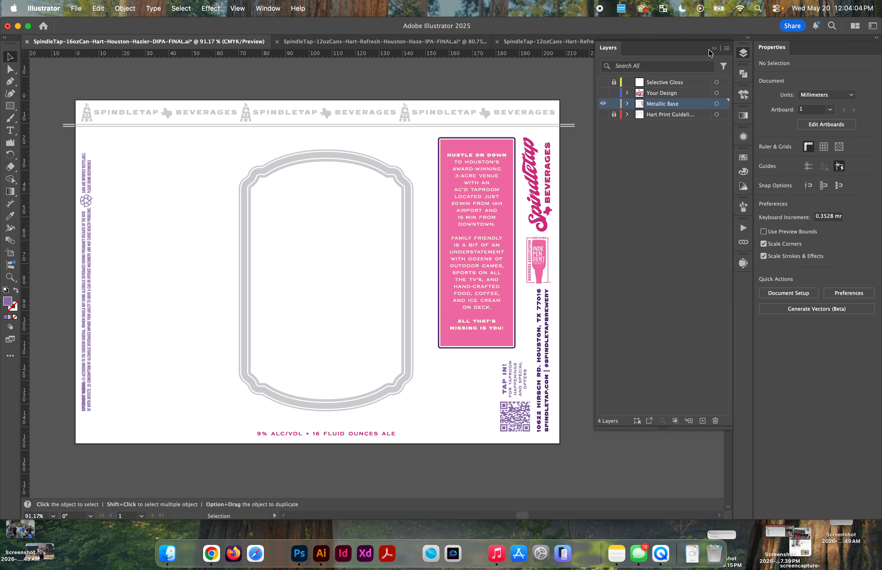
Step: Collapse the layer list and select the story text inside the pink panel for closer inspection
{"action": "left_click", "coordinate": [709, 50]}
{"action": "left_click", "coordinate": [482, 168]}
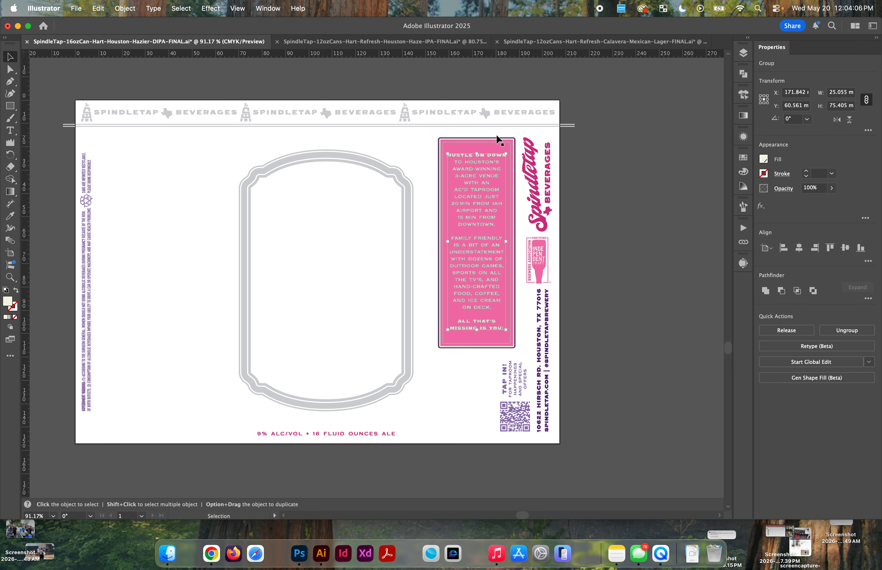
{"action": "scroll", "coordinate": [488, 142], "scroll_direction": "up", "scroll_amount": 5}
{"action": "scroll", "coordinate": [480, 223], "scroll_direction": "down", "scroll_amount": 2}
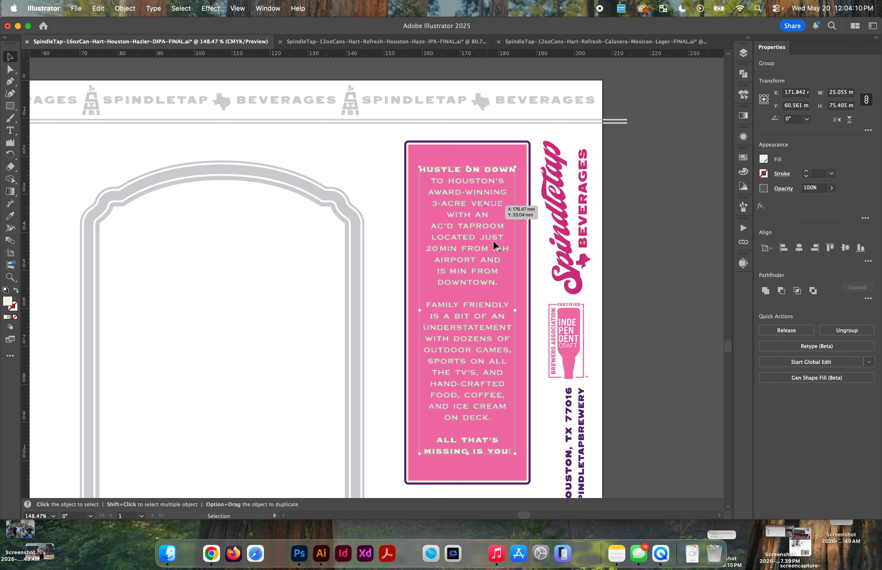
Step: Switch to the Calavera Mexican Lager file and compare the text panel's Metallic Base version with its full-color design
{"action": "left_click", "coordinate": [555, 41]}
{"action": "left_click", "coordinate": [744, 55]}
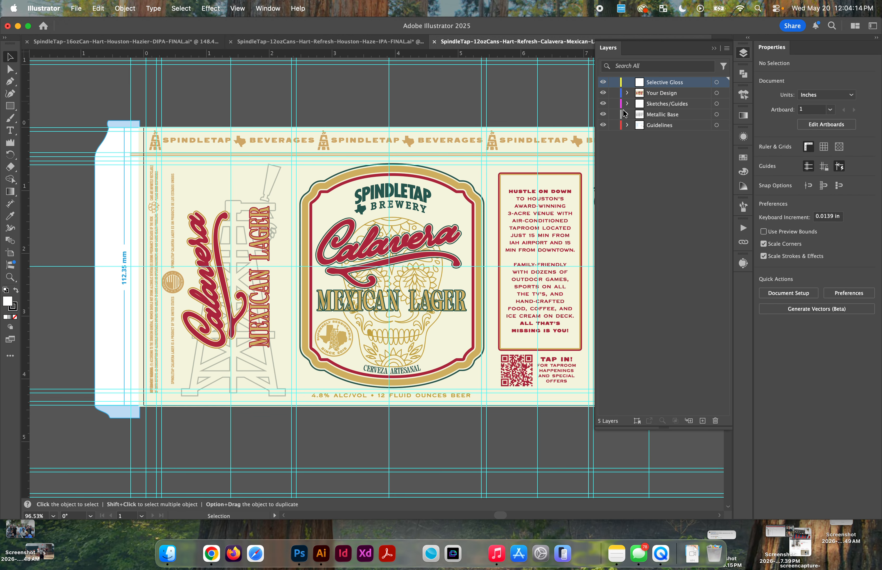
{"action": "left_click", "coordinate": [604, 114], "text": "alt"}
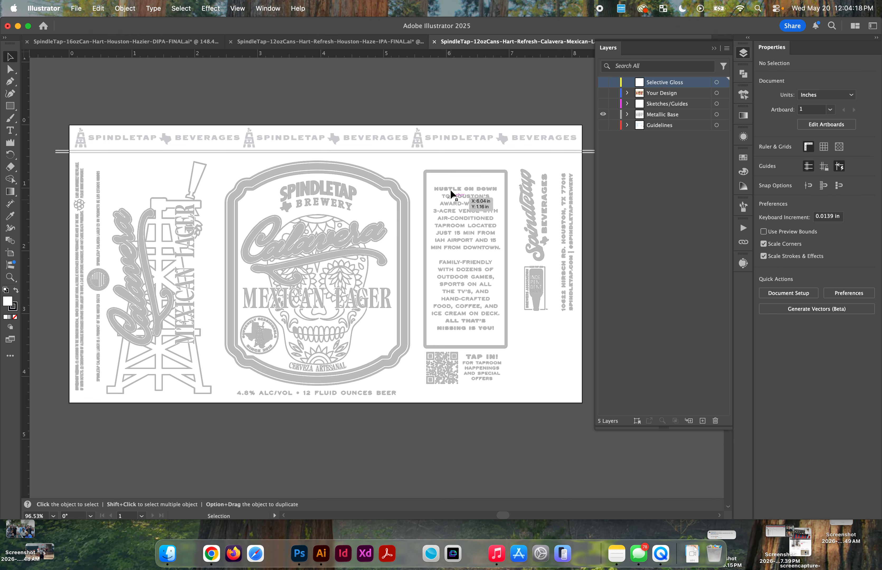
{"action": "left_click", "coordinate": [603, 94]}
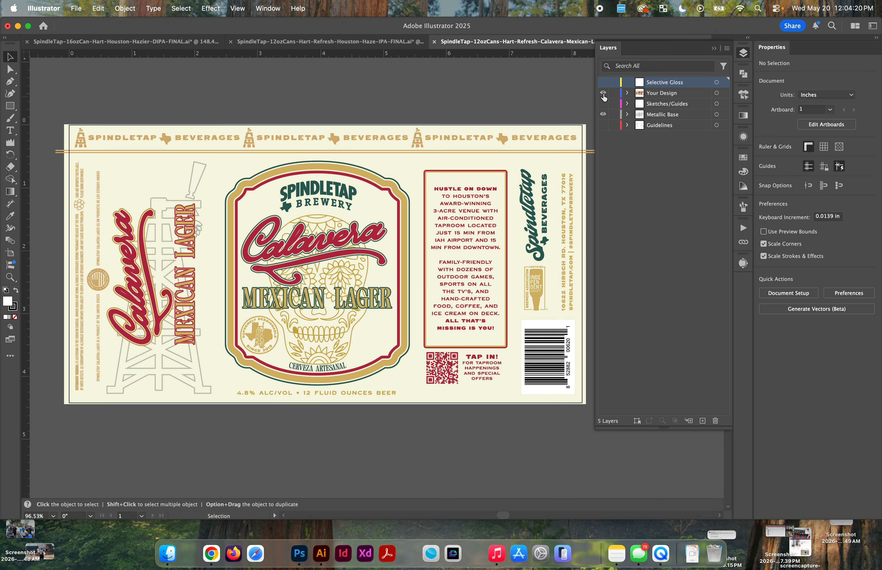
{"action": "left_click", "coordinate": [603, 94]}
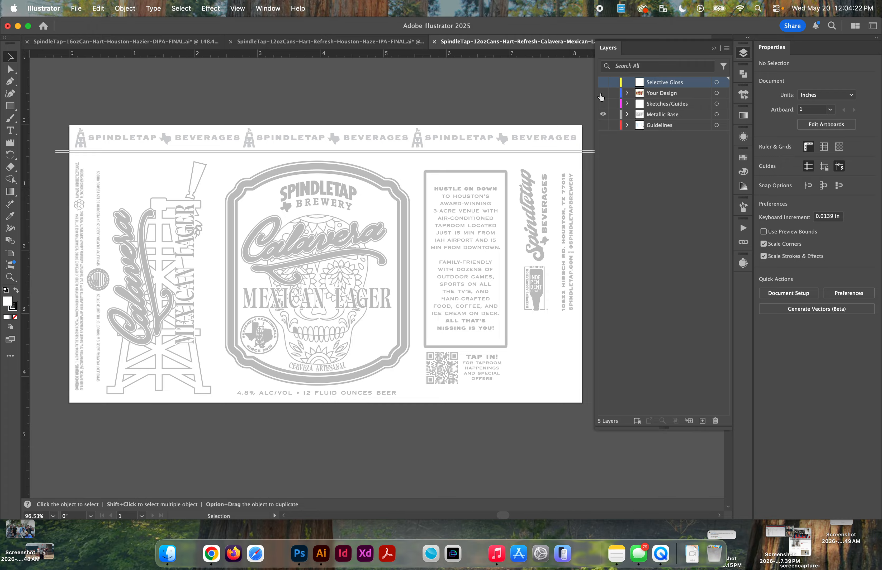
{"action": "left_click", "coordinate": [602, 94]}
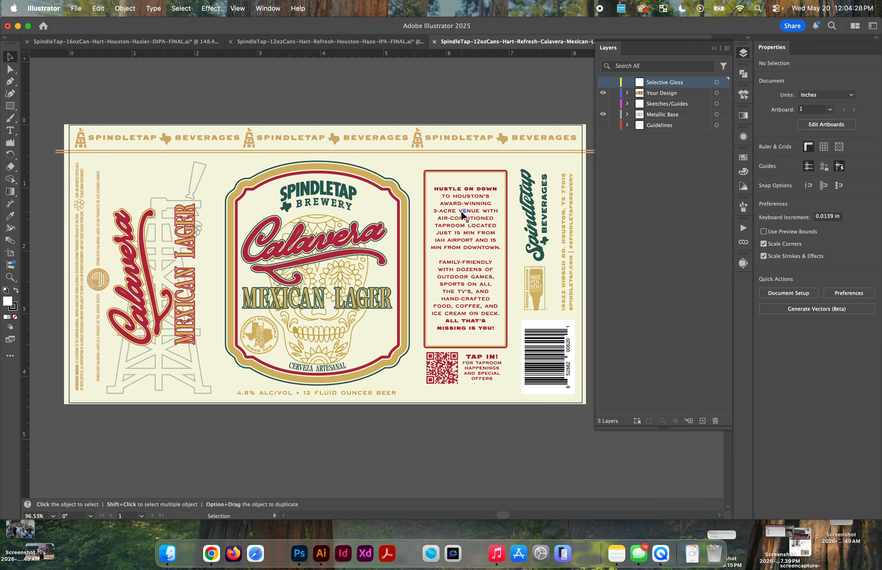
Step: Compare the Houston Haze IPA file's text panel in full color and on Metallic Base, checking the Calavera design against it
{"action": "left_click", "coordinate": [376, 42]}
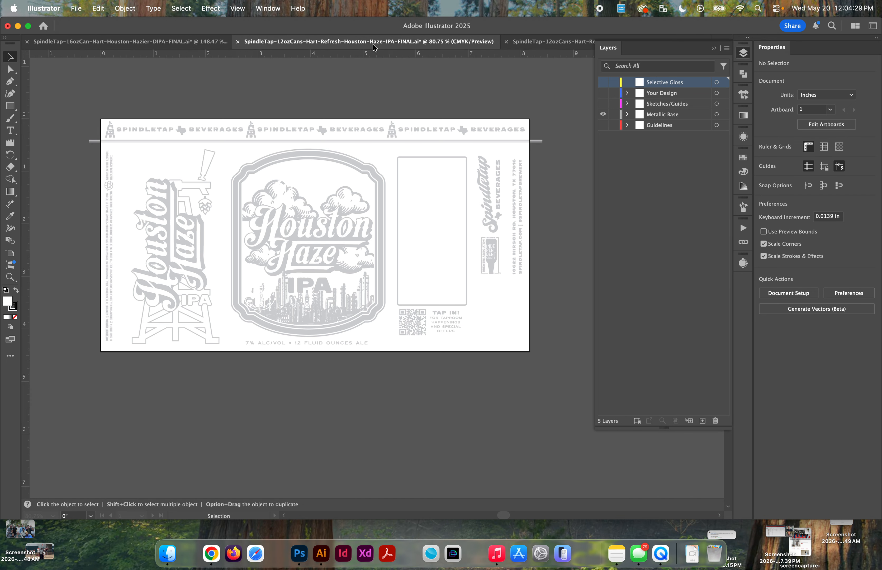
{"action": "left_click", "coordinate": [604, 93]}
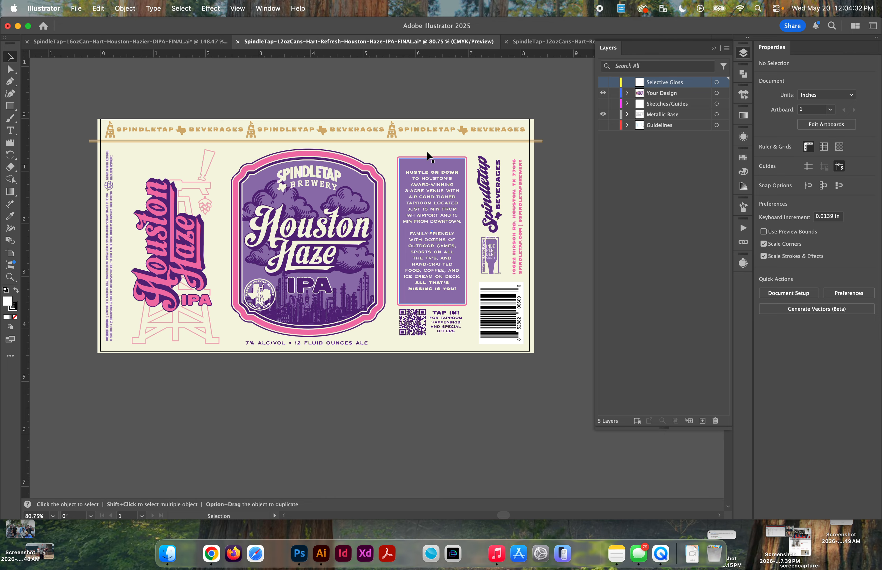
{"action": "scroll", "coordinate": [426, 151], "scroll_direction": "up", "scroll_amount": 2}
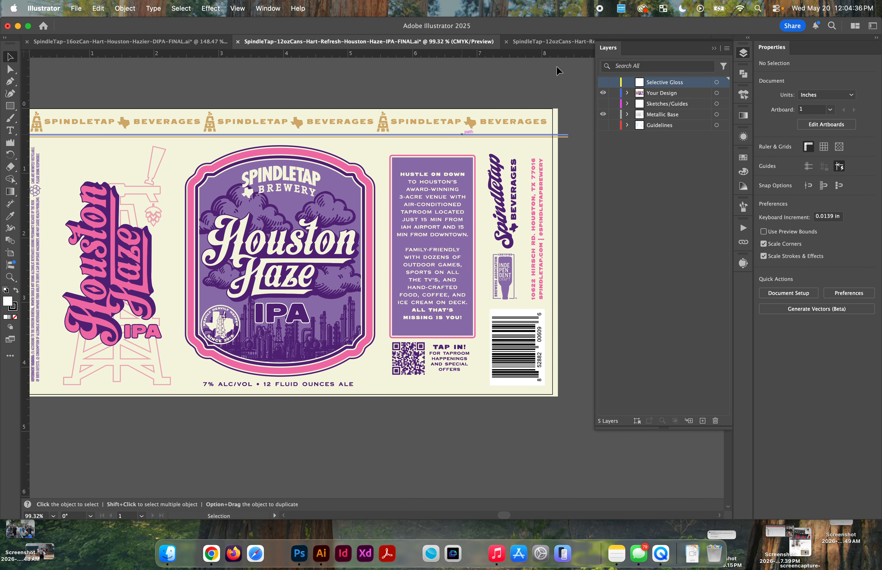
{"action": "left_click", "coordinate": [548, 41]}
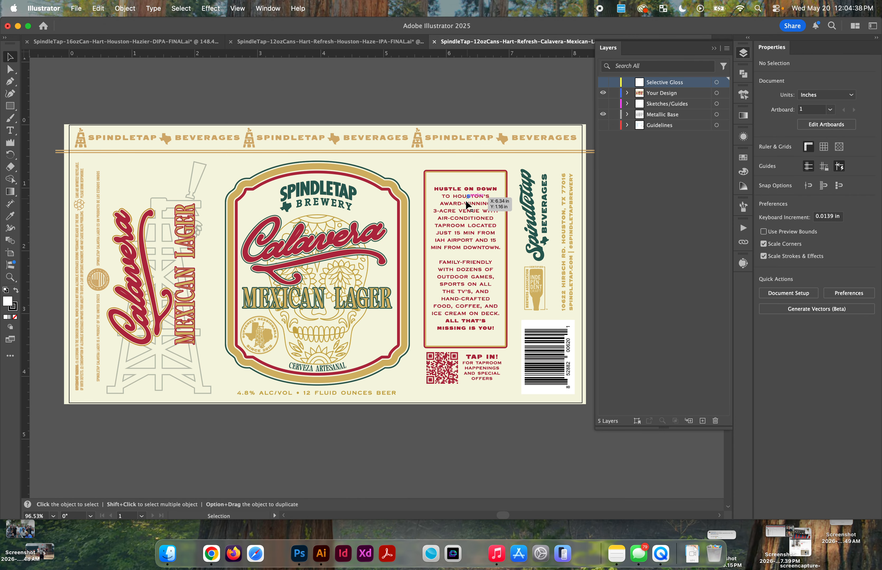
{"action": "left_click", "coordinate": [401, 42]}
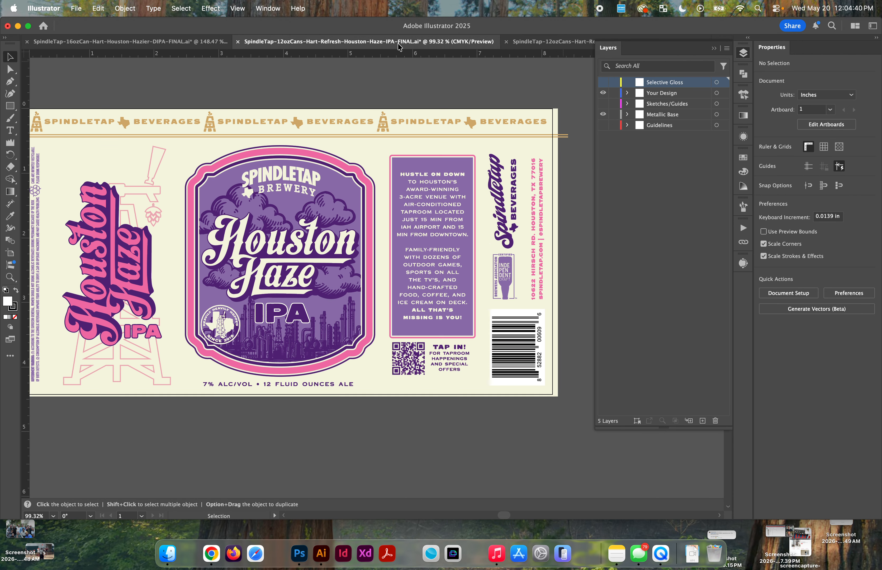
{"action": "left_click", "coordinate": [603, 114], "text": "alt"}
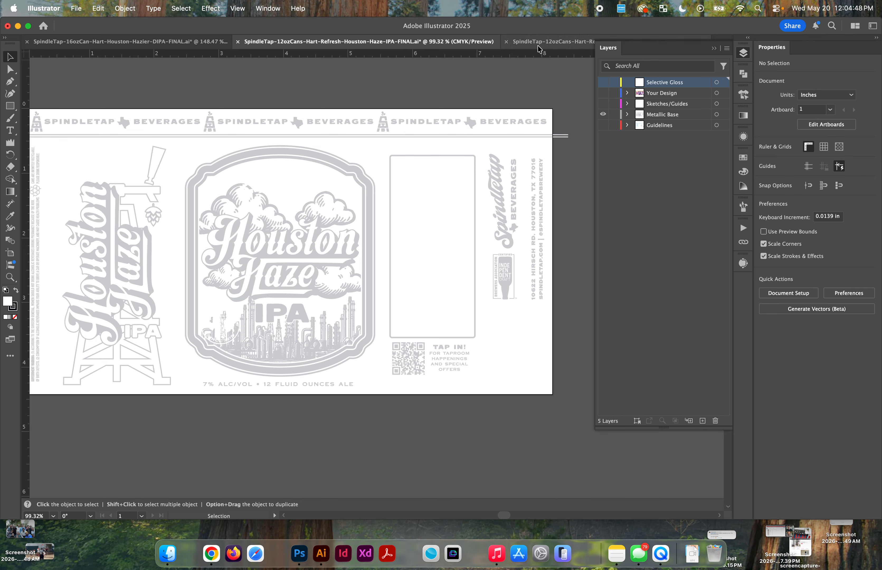
Step: Return to the 16 oz Houston Hazier file and delete the story text from the pink panel on Metallic Base
{"action": "left_click", "coordinate": [177, 41]}
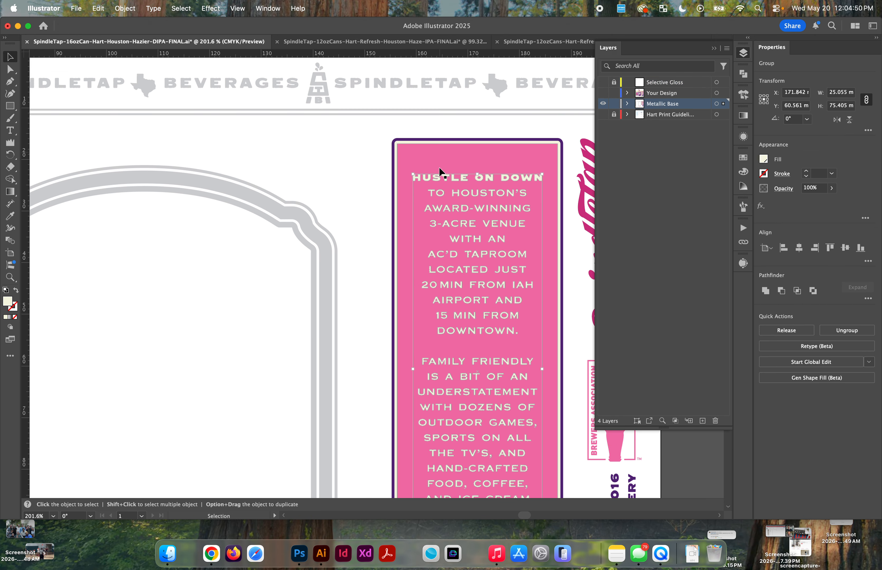
{"action": "scroll", "coordinate": [453, 167], "scroll_direction": "up", "scroll_amount": 4}
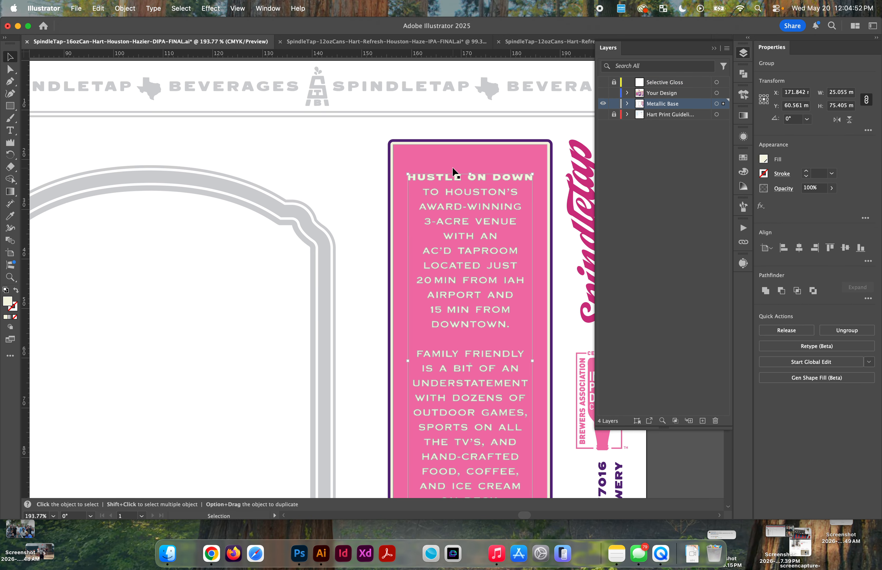
{"action": "key", "text": "Delete"}
Step: Remove the story panel's pink and cream areas with Shape Builder, keeping only the purple rounded outline
{"action": "left_click", "coordinate": [442, 169]}
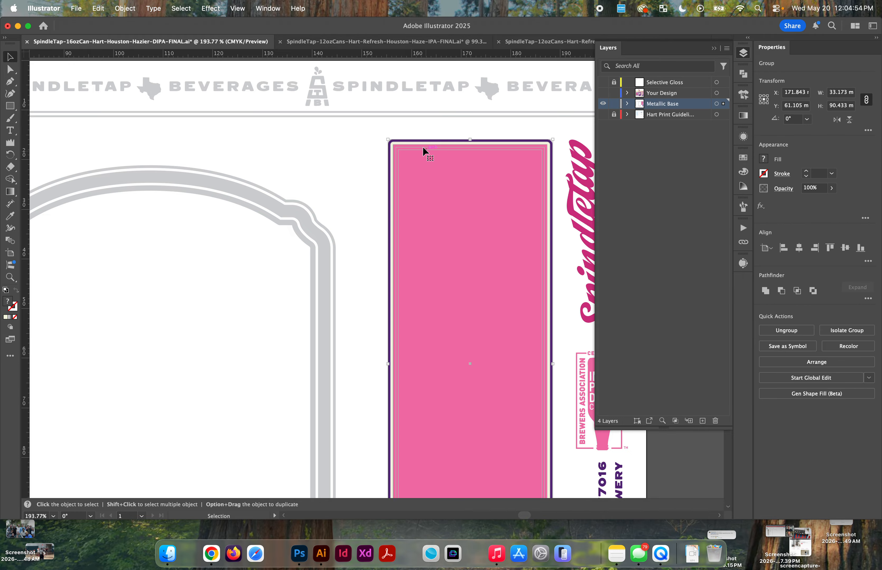
{"action": "scroll", "coordinate": [424, 149], "scroll_direction": "up", "scroll_amount": 8}
{"action": "scroll", "coordinate": [423, 146], "scroll_direction": "up", "scroll_amount": 2}
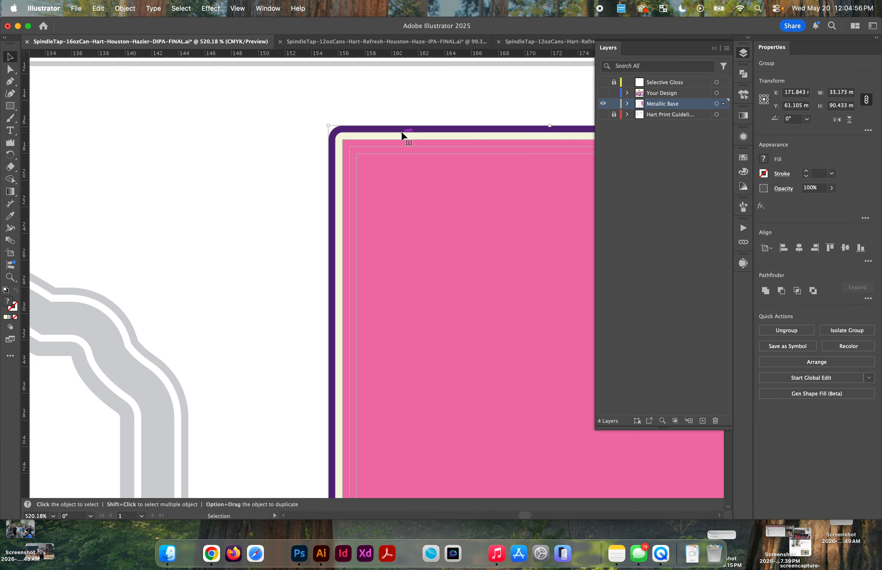
{"action": "key", "text": "shift+m"}
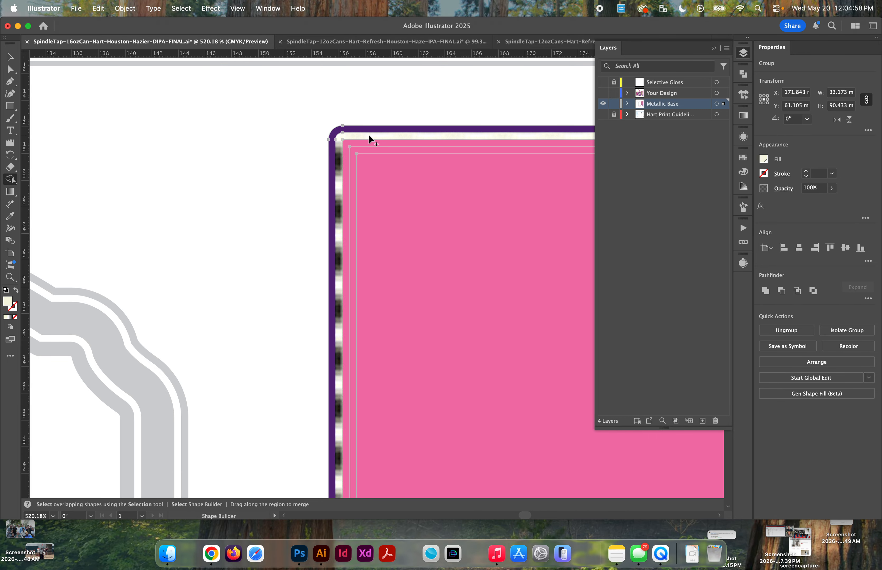
{"action": "left_click_drag", "start_coordinate": [345, 134], "coordinate": [405, 186]}
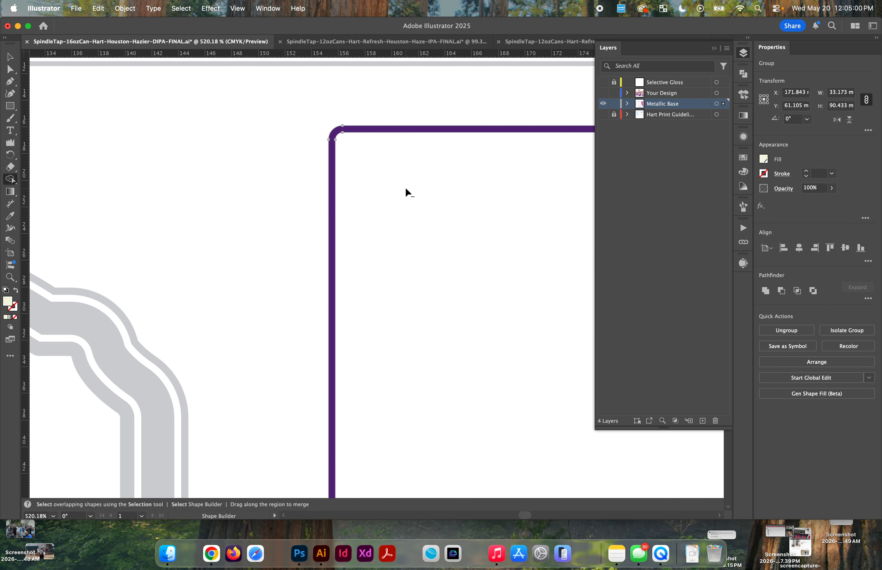
{"action": "key", "text": "v"}
{"action": "scroll", "coordinate": [405, 186], "scroll_direction": "down", "scroll_amount": 10}
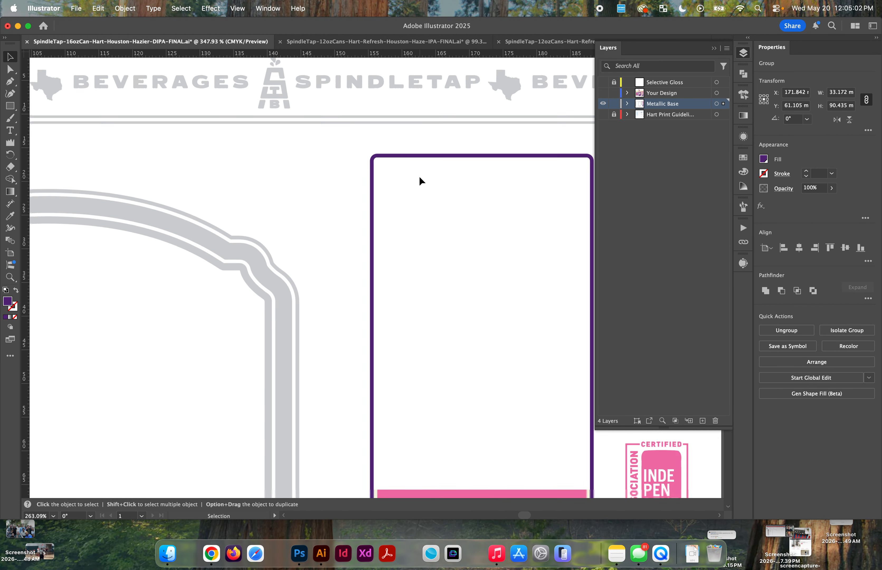
{"action": "scroll", "coordinate": [468, 281], "scroll_direction": "up", "scroll_amount": 2}
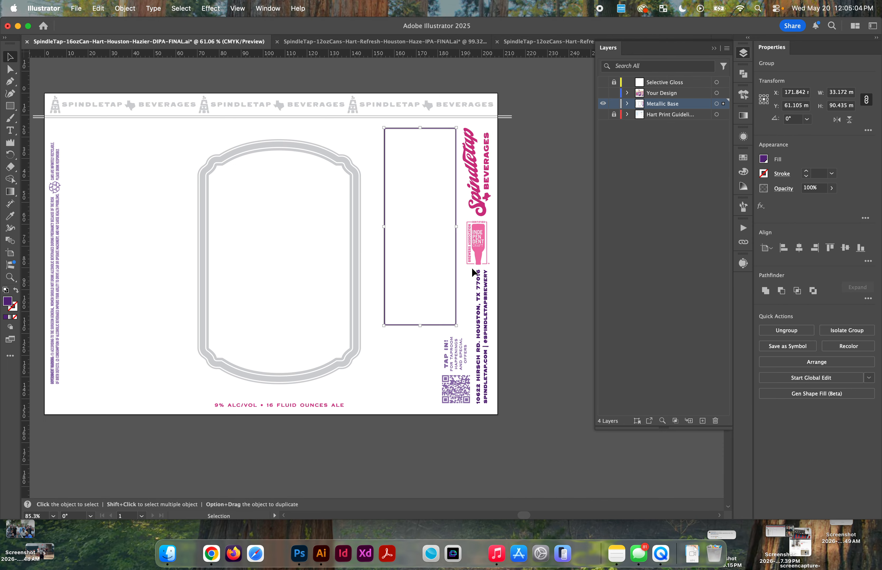
Step: Select all Metallic Base artwork and apply the grey metallic fill sampled from the central label frame with the Eyedropper
{"action": "left_click_drag", "start_coordinate": [428, 471], "coordinate": [428, 469]}
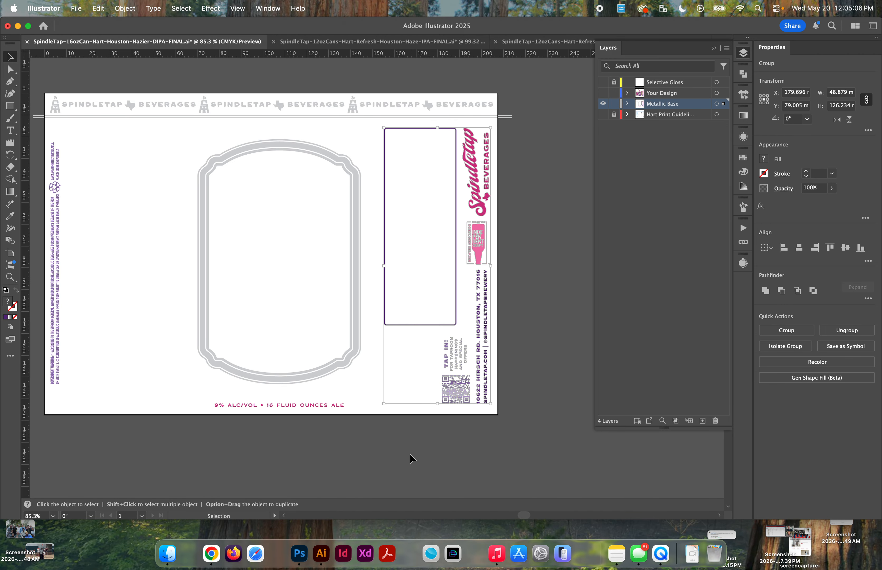
{"action": "left_click", "coordinate": [256, 405]}
{"action": "left_click", "coordinate": [56, 356]}
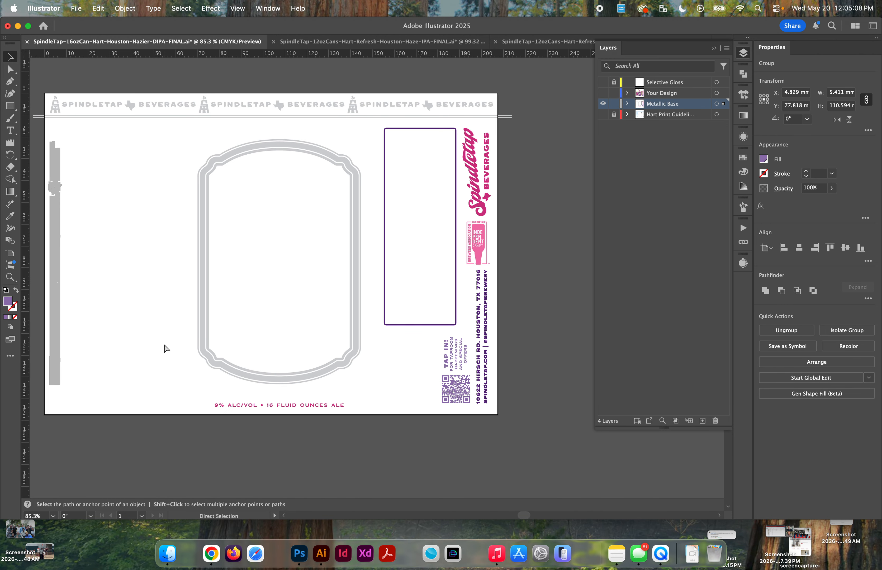
{"action": "key", "text": "super+a"}
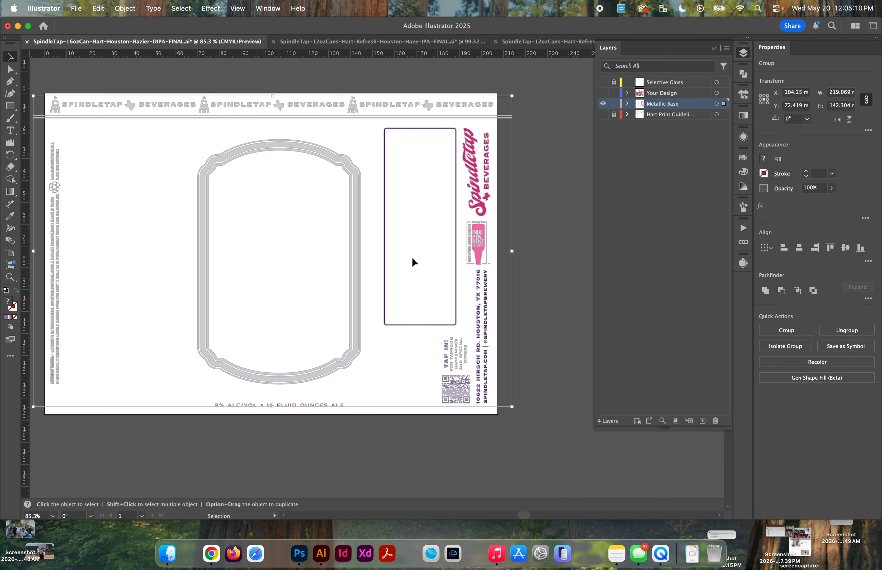
{"action": "key", "text": "i"}
{"action": "left_click", "coordinate": [355, 187]}
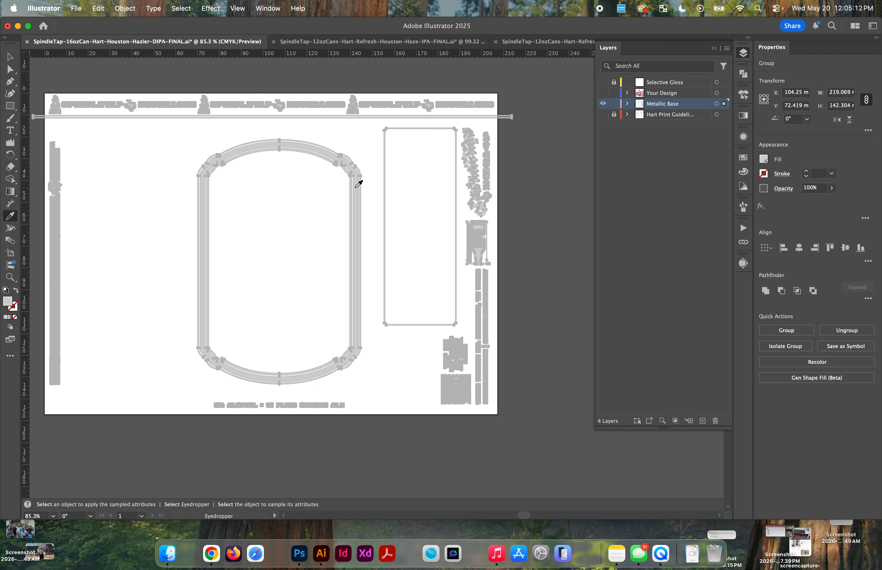
{"action": "key", "text": "v"}
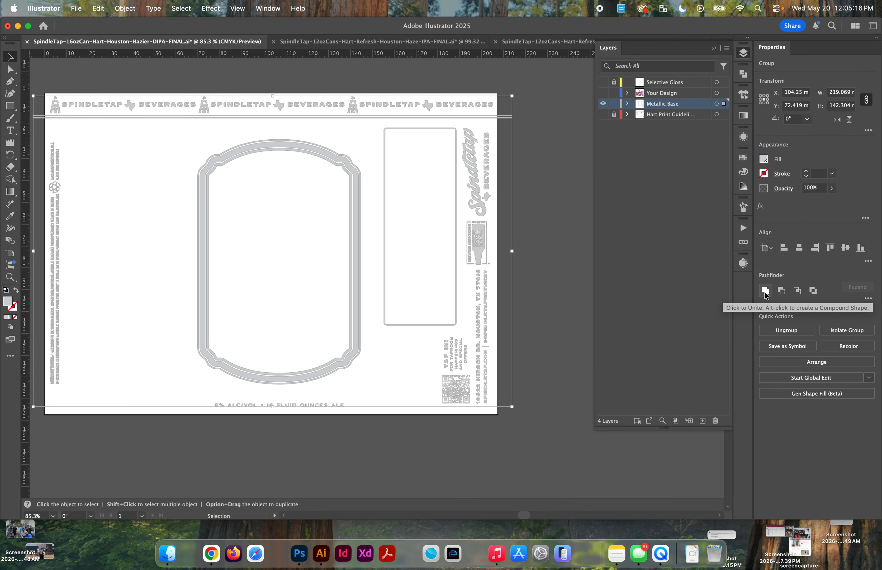
Step: Show the Your Design layer and examine the front label's clouds, skyline, Houston Hazier lettering and brewery logo
{"action": "left_click", "coordinate": [603, 93]}
{"action": "scroll", "coordinate": [223, 214], "scroll_direction": "left", "scroll_amount": 3}
{"action": "scroll", "coordinate": [223, 214], "scroll_direction": "down", "scroll_amount": 1}
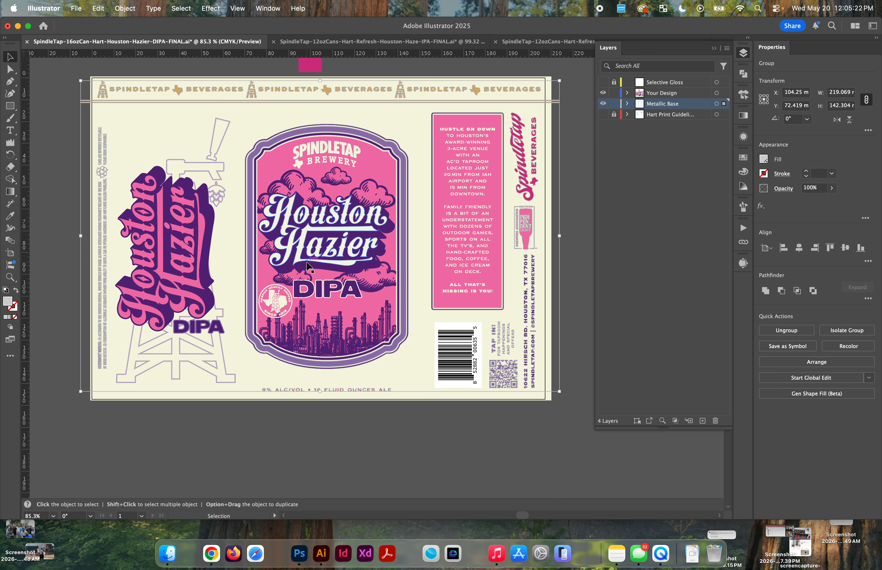
{"action": "scroll", "coordinate": [326, 211], "scroll_direction": "up", "scroll_amount": 3}
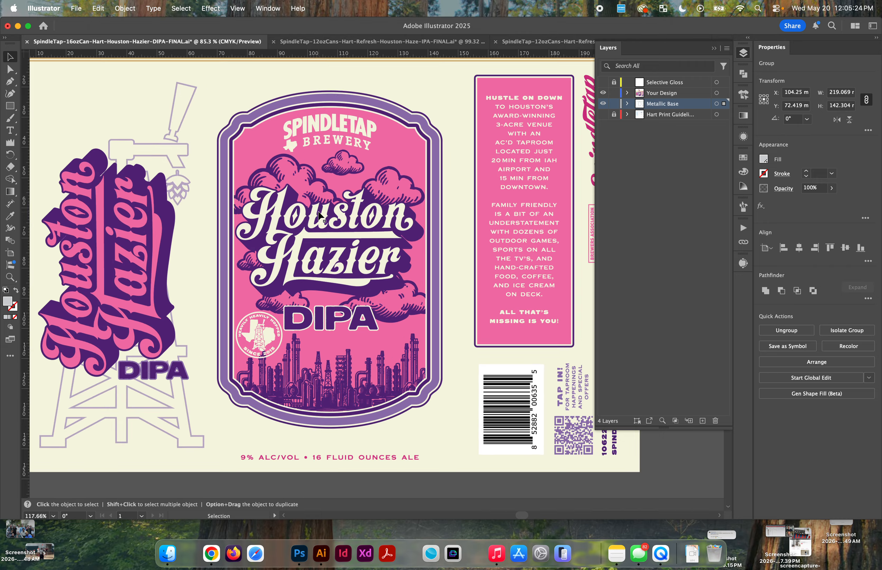
{"action": "left_click", "coordinate": [294, 160]}
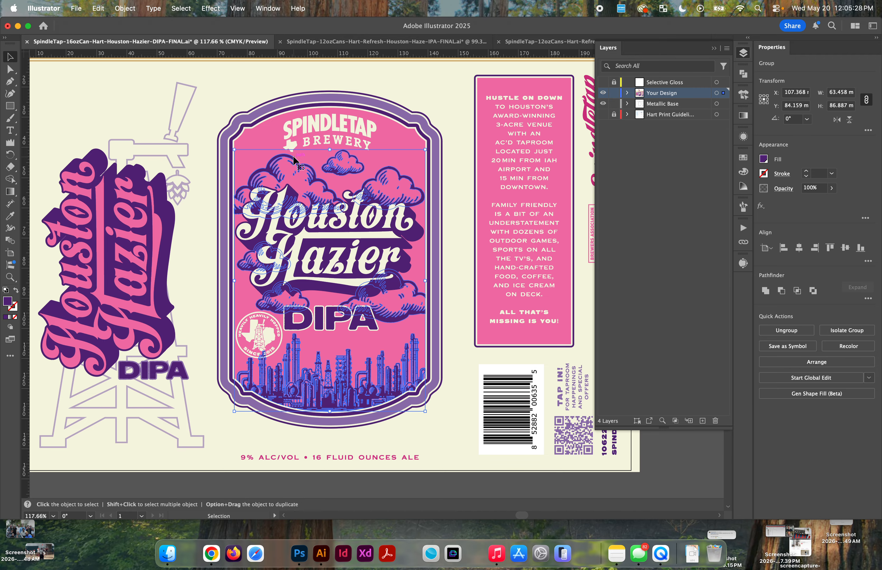
{"action": "scroll", "coordinate": [294, 310], "scroll_direction": "up", "scroll_amount": 5}
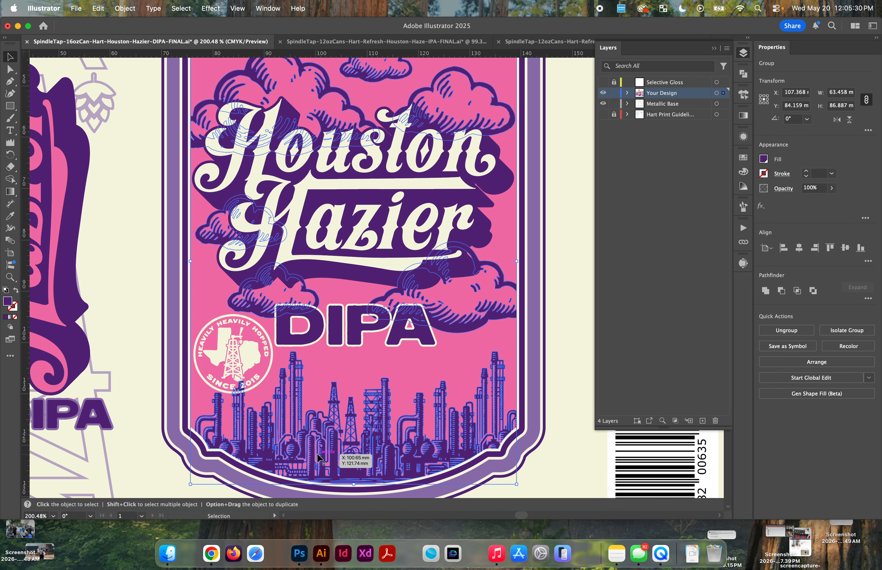
{"action": "scroll", "coordinate": [319, 460], "scroll_direction": "down", "scroll_amount": 3}
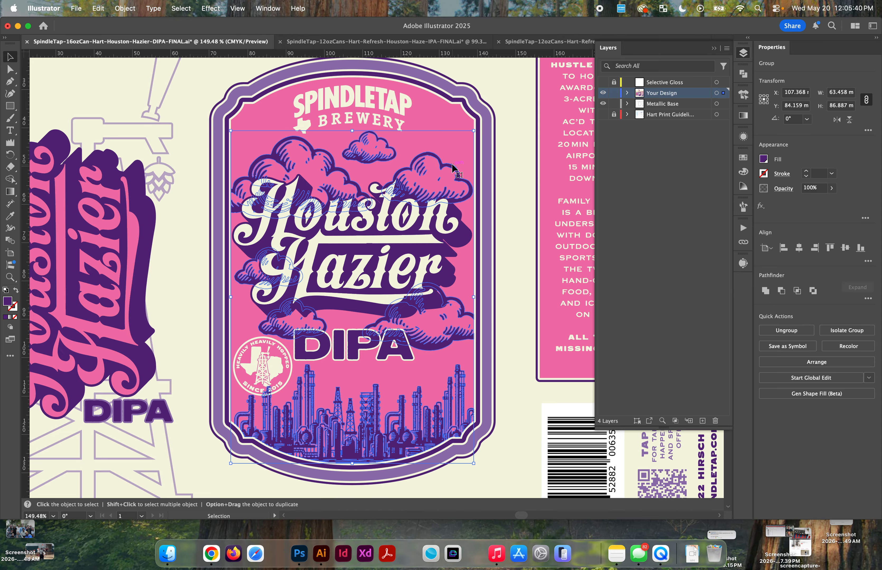
{"action": "left_click", "coordinate": [506, 236]}
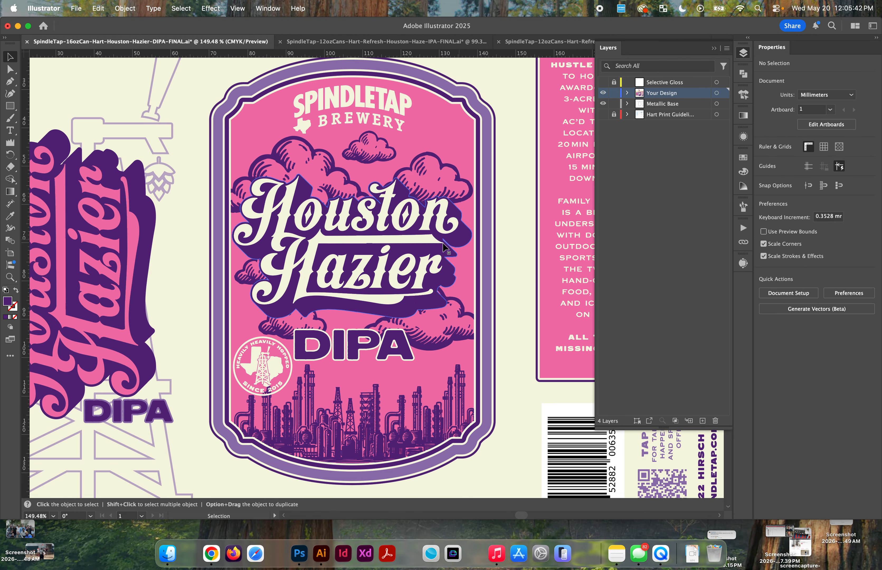
{"action": "left_click", "coordinate": [444, 247]}
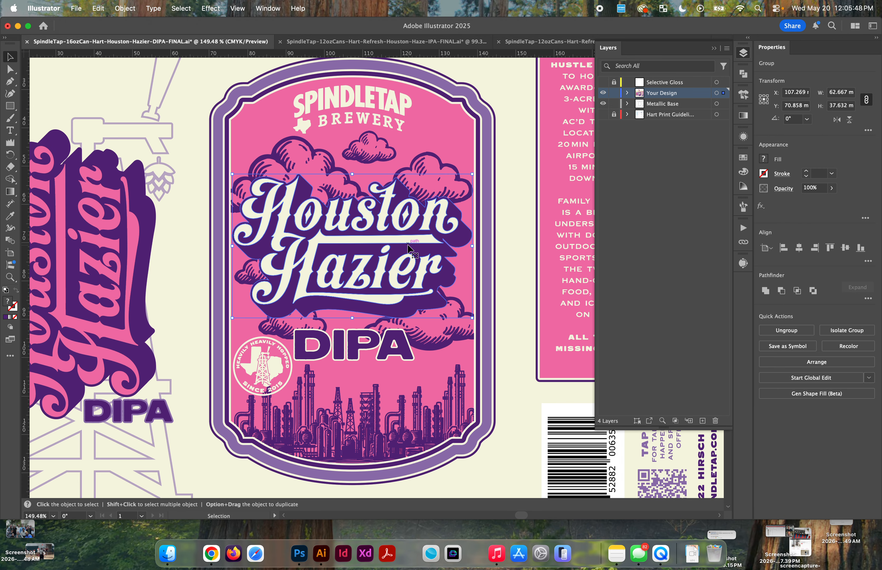
{"action": "scroll", "coordinate": [422, 254], "scroll_direction": "up", "scroll_amount": 1}
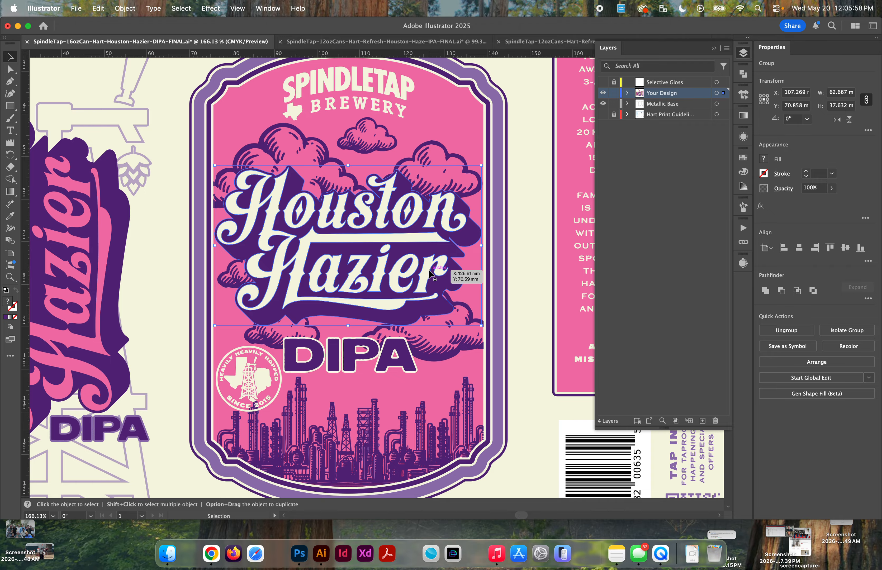
{"action": "left_click", "coordinate": [389, 85]}
{"action": "scroll", "coordinate": [366, 102], "scroll_direction": "down", "scroll_amount": 2}
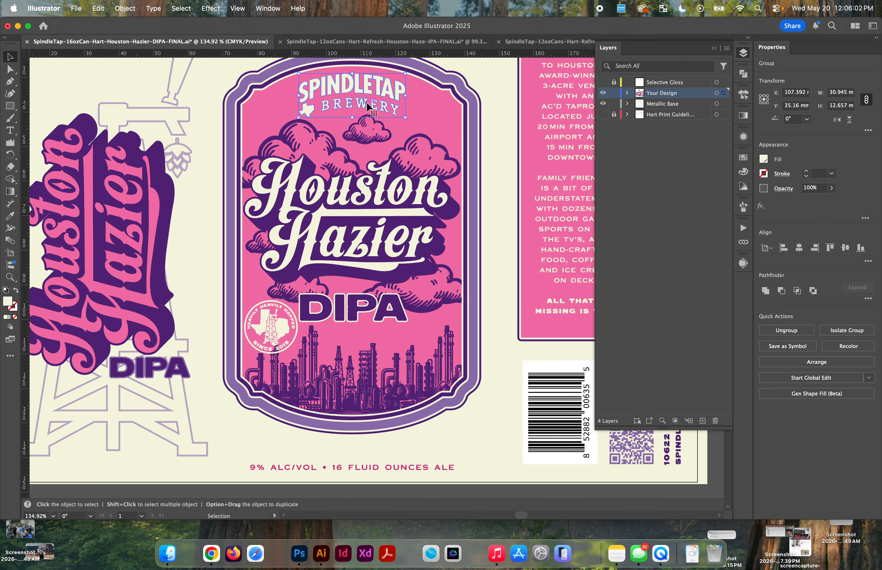
{"action": "scroll", "coordinate": [368, 91], "scroll_direction": "up", "scroll_amount": 2}
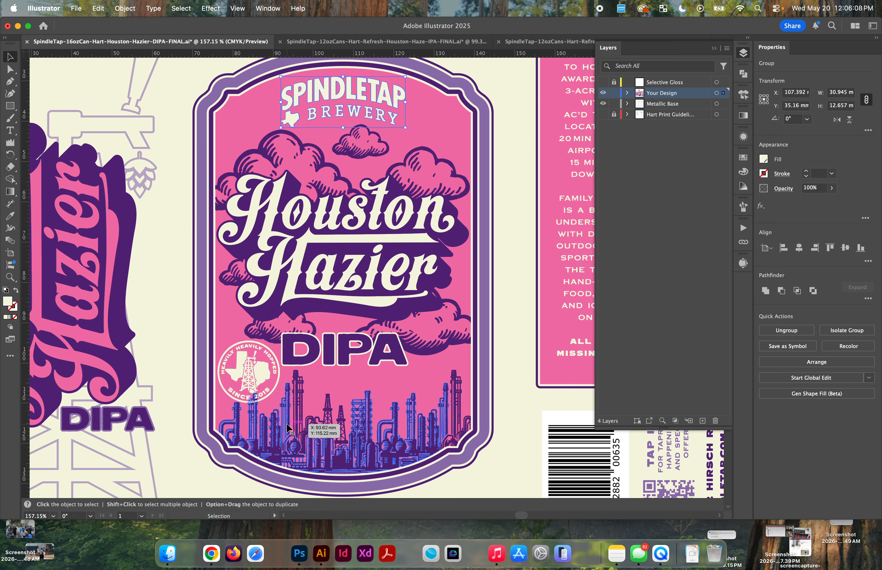
Step: Select and copy the round badge, DIPA text, Houston Hazier lettering and cloud-and-skyline artwork, undoing any accidental move
{"action": "left_click", "coordinate": [264, 378]}
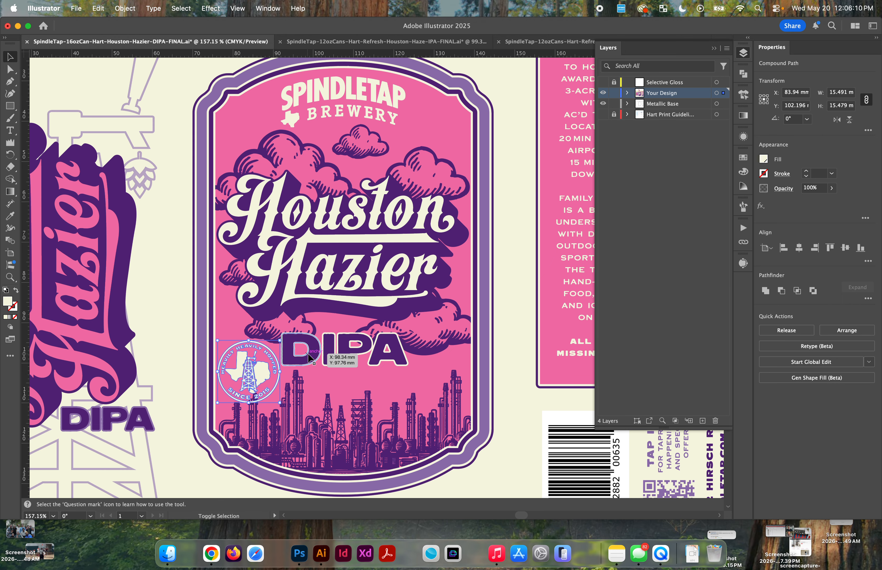
{"action": "left_click", "coordinate": [315, 354], "text": "shift"}
{"action": "left_click", "coordinate": [311, 307], "text": "shift"}
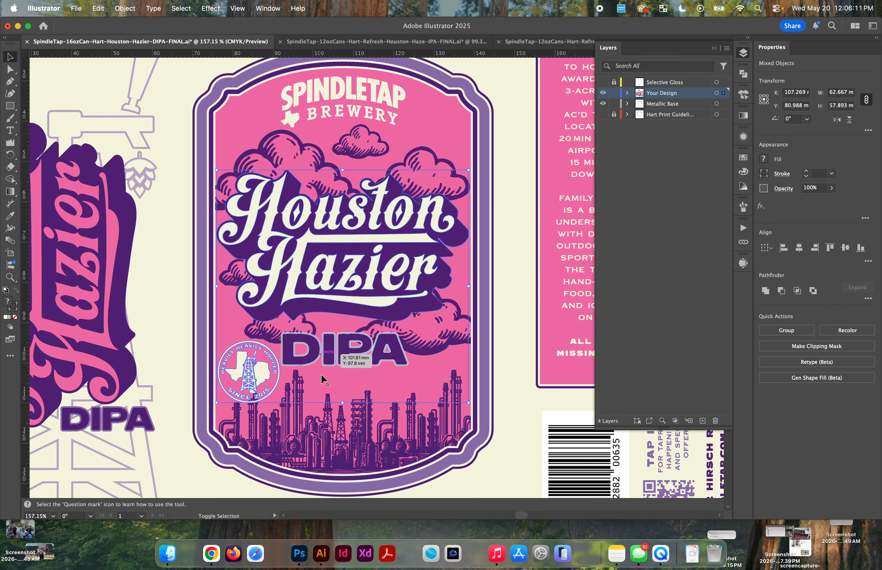
{"action": "left_click", "coordinate": [321, 443], "text": "shift"}
{"action": "left_click_drag", "start_coordinate": [321, 443], "coordinate": [385, 402]}
{"action": "key", "text": "super+z"}
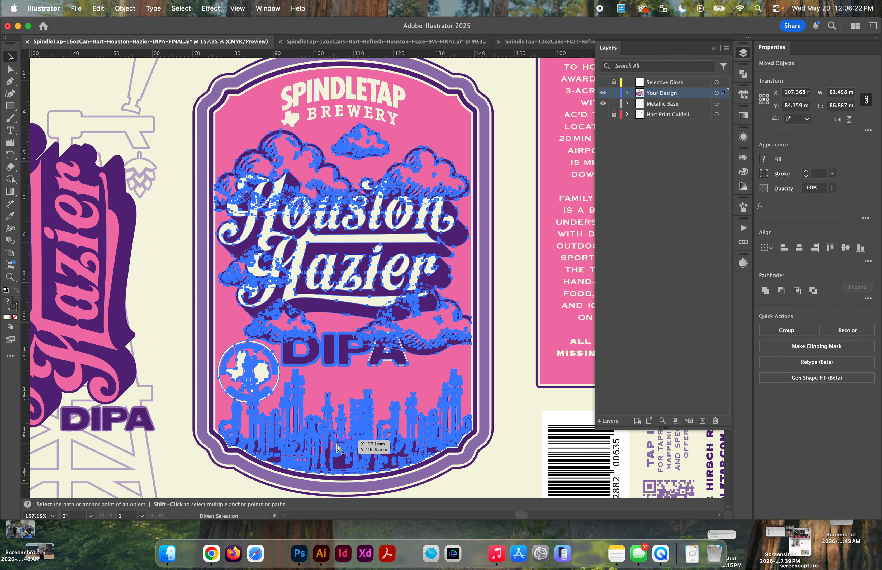
Step: Make Metallic Base the active layer, hide Your Design, and paste the copied front label artwork in place
{"action": "left_click", "coordinate": [652, 109]}
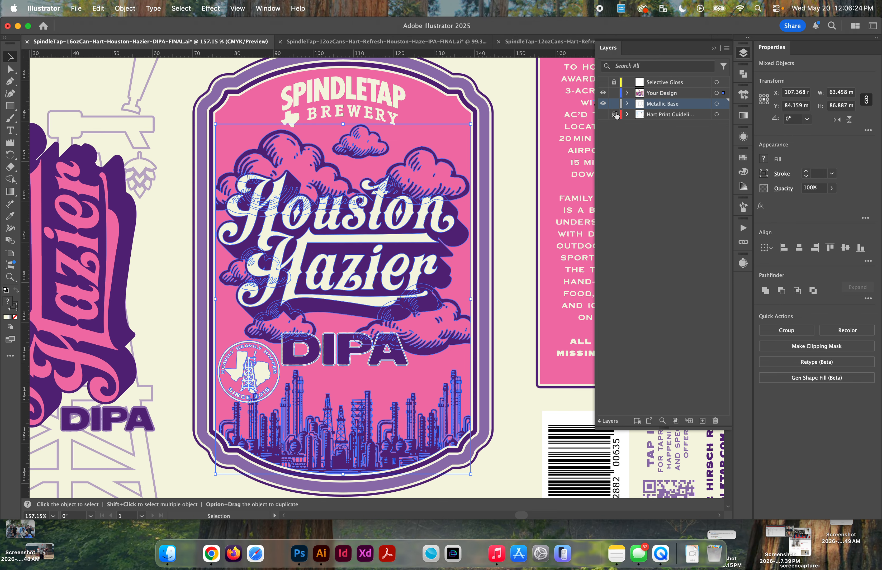
{"action": "left_click", "coordinate": [603, 93]}
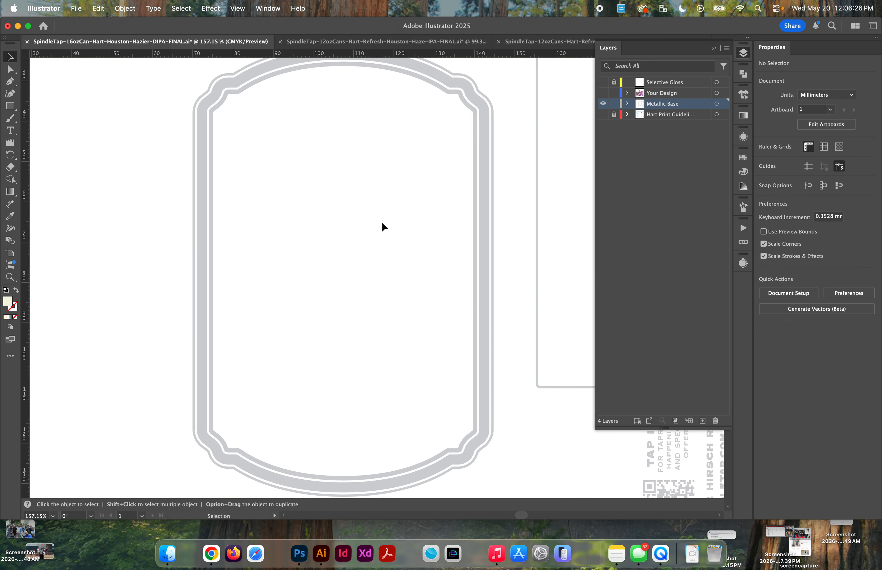
{"action": "key", "text": "super+shift+v"}
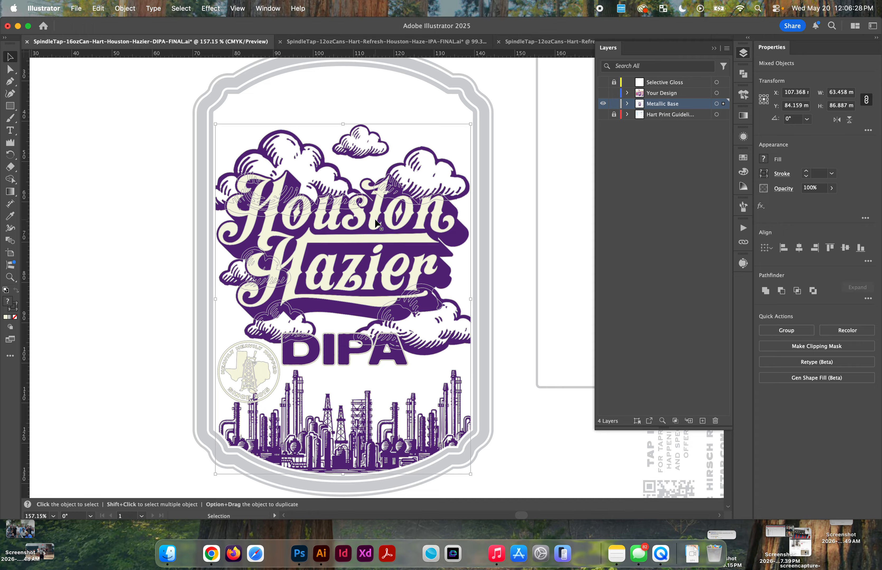
{"action": "scroll", "coordinate": [376, 157], "scroll_direction": "down", "scroll_amount": 3}
{"action": "scroll", "coordinate": [306, 184], "scroll_direction": "up", "scroll_amount": 4}
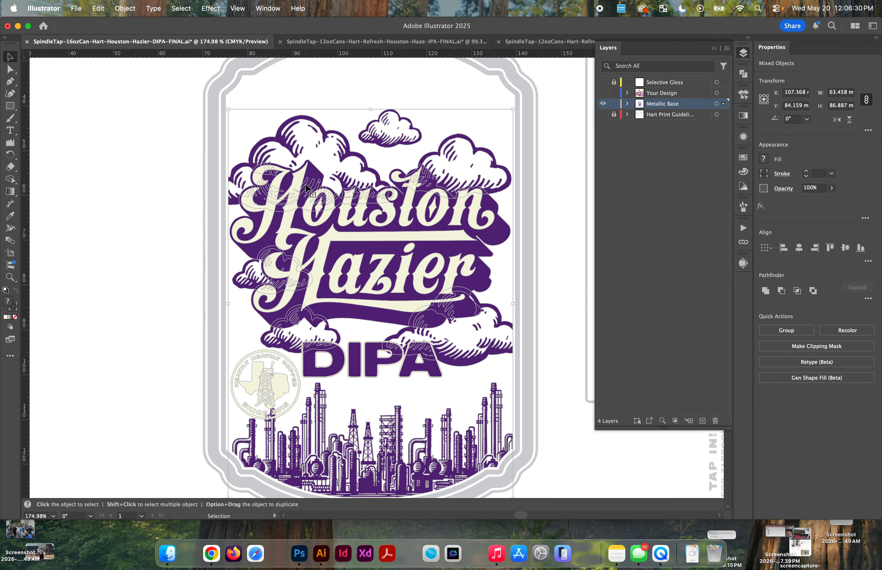
Step: Isolate the pasted Houston Hazier group and select its cream lettering, undoing the accidental move
{"action": "left_click", "coordinate": [354, 332]}
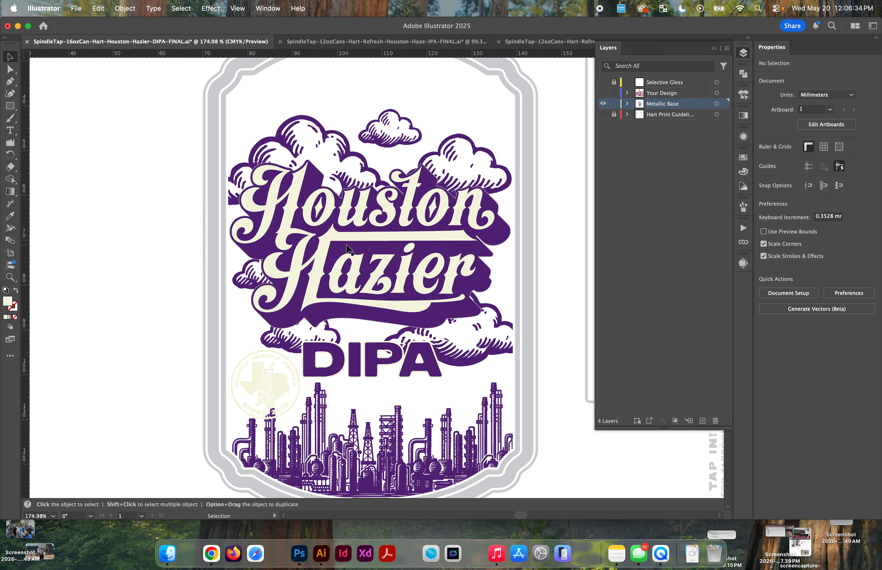
{"action": "double_click", "coordinate": [330, 234]}
{"action": "left_click", "coordinate": [330, 233]}
{"action": "left_click_drag", "start_coordinate": [330, 234], "coordinate": [295, 218]}
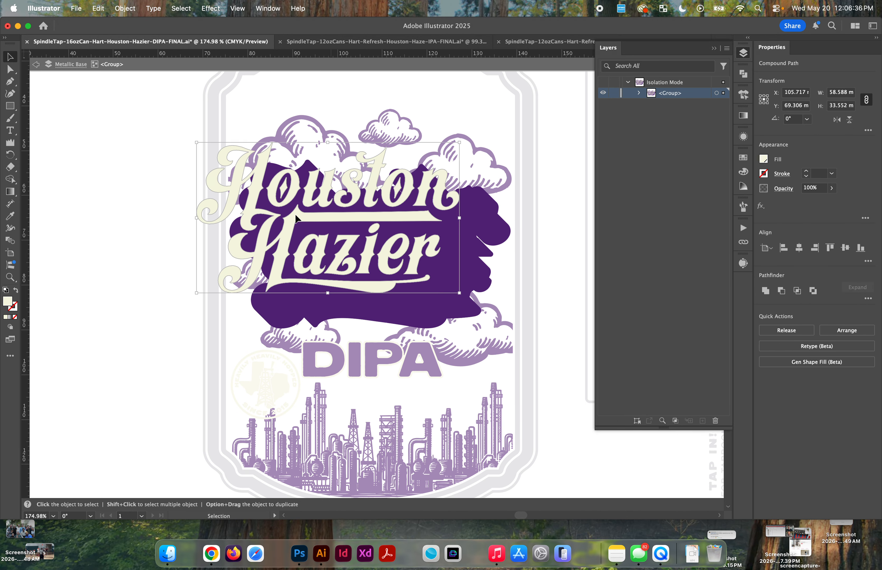
{"action": "key", "text": "super+z"}
Step: Try to unite the cream Houston Hazier lettering with Pathfinder, and undo the operation
{"action": "key", "text": "a"}
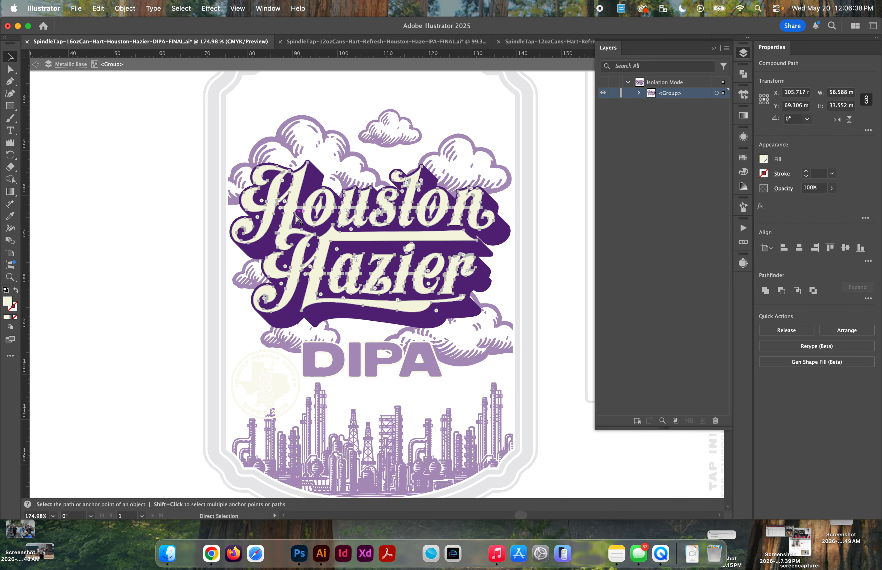
{"action": "key", "text": "v"}
{"action": "left_click", "coordinate": [764, 292]}
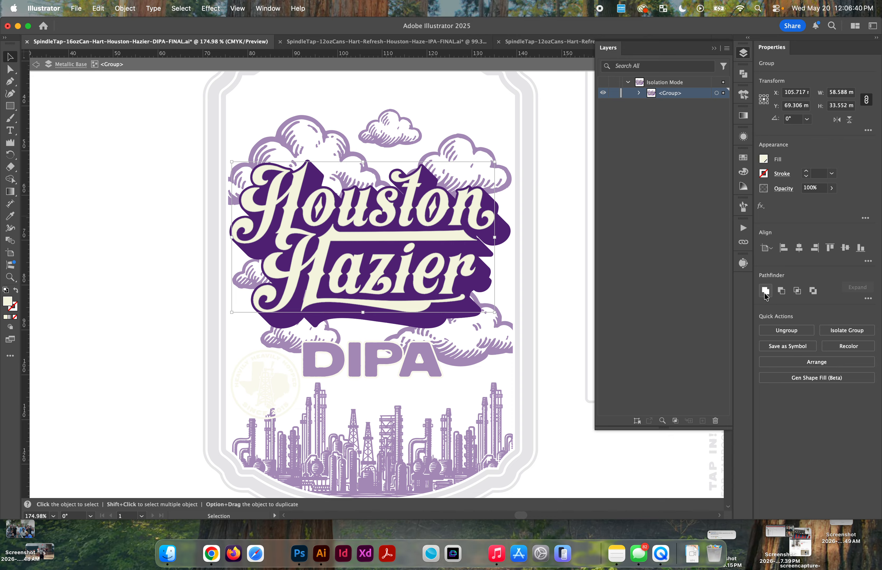
{"action": "key", "text": "super+z"}
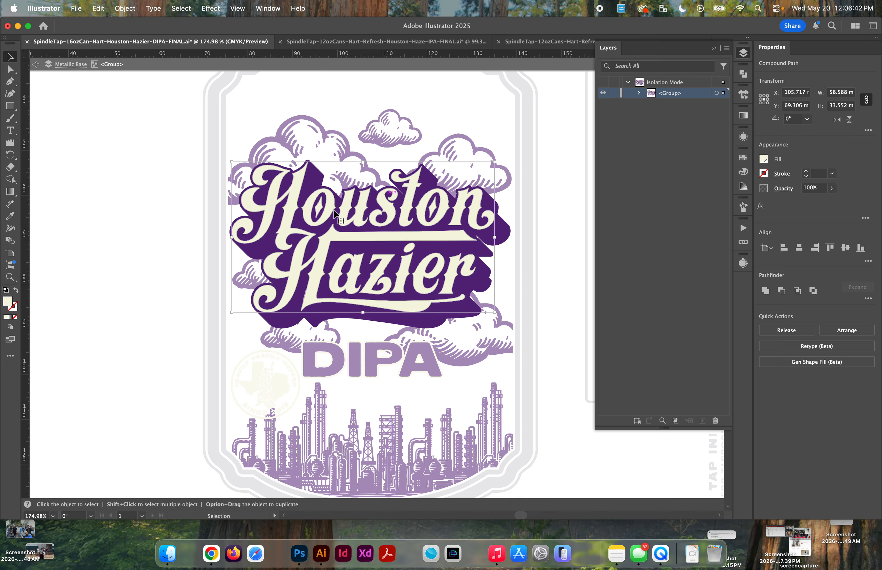
Step: Make a compound path from the selected cream Houston Hazier lettering
{"action": "left_click", "coordinate": [125, 8]}
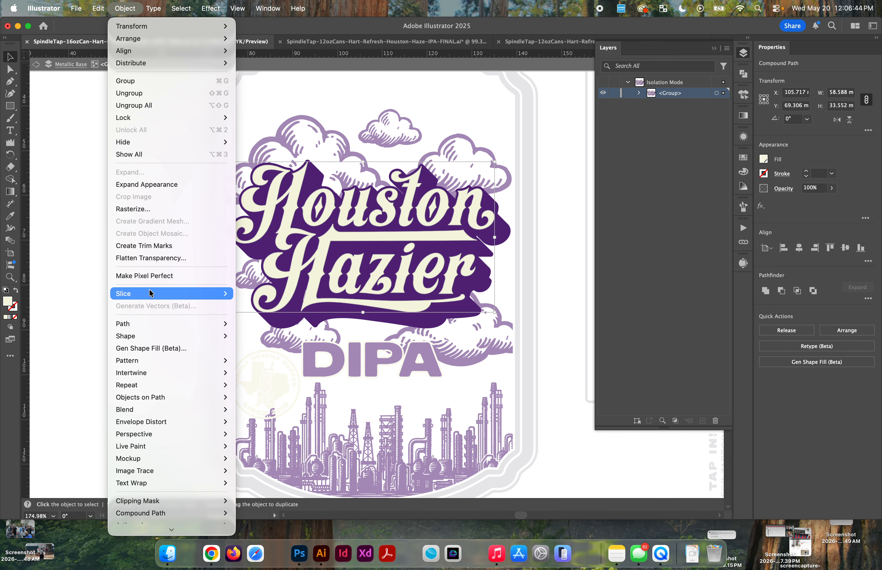
{"action": "mouse_move", "coordinate": [159, 326]}
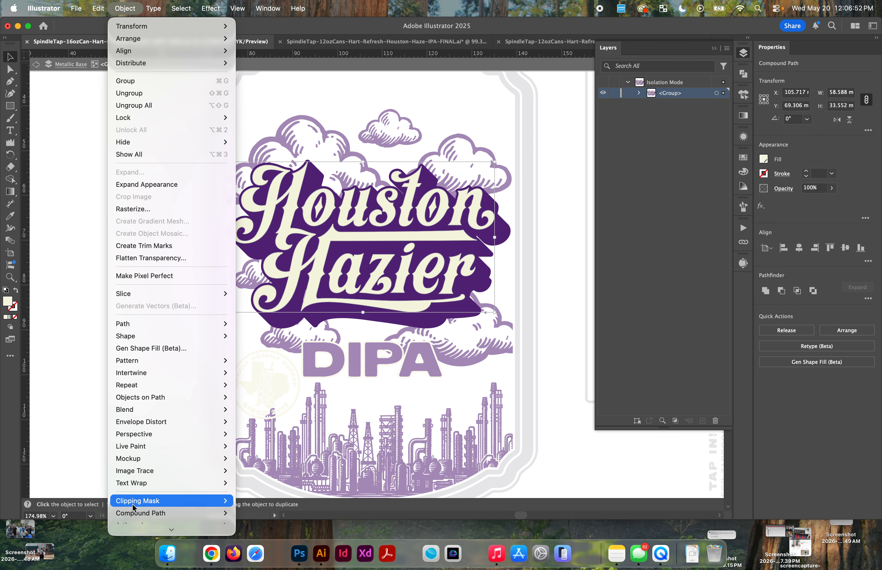
{"action": "mouse_move", "coordinate": [133, 511]}
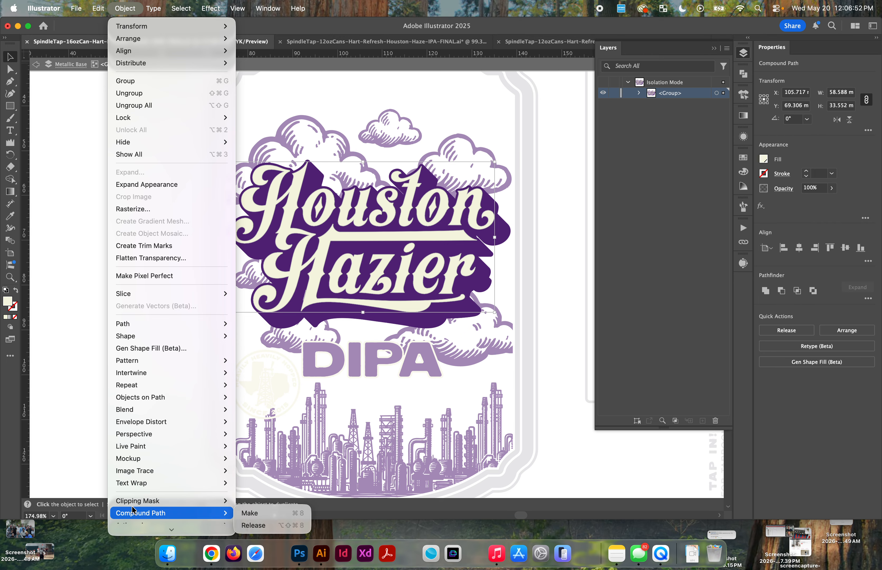
{"action": "left_click", "coordinate": [242, 516]}
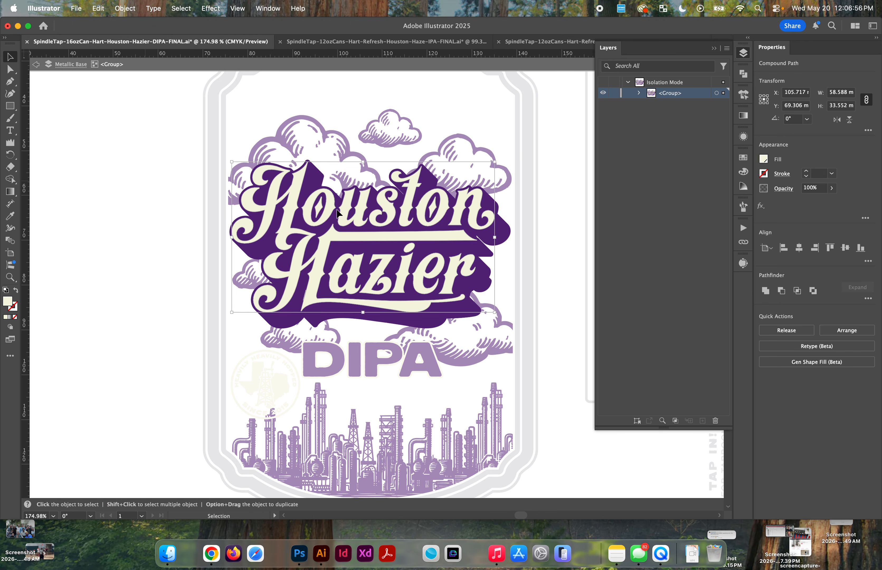
Step: Exit isolation and subtract the cream lettering from the purple Houston Hazier shadow with Minus Front, undoing the accidental move
{"action": "scroll", "coordinate": [370, 184], "scroll_direction": "up", "scroll_amount": 2}
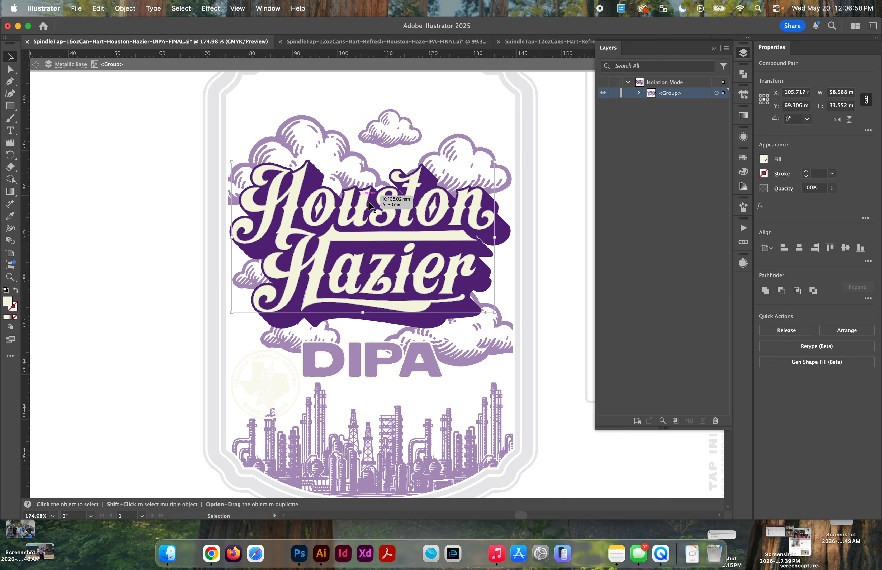
{"action": "scroll", "coordinate": [369, 182], "scroll_direction": "down", "scroll_amount": 2}
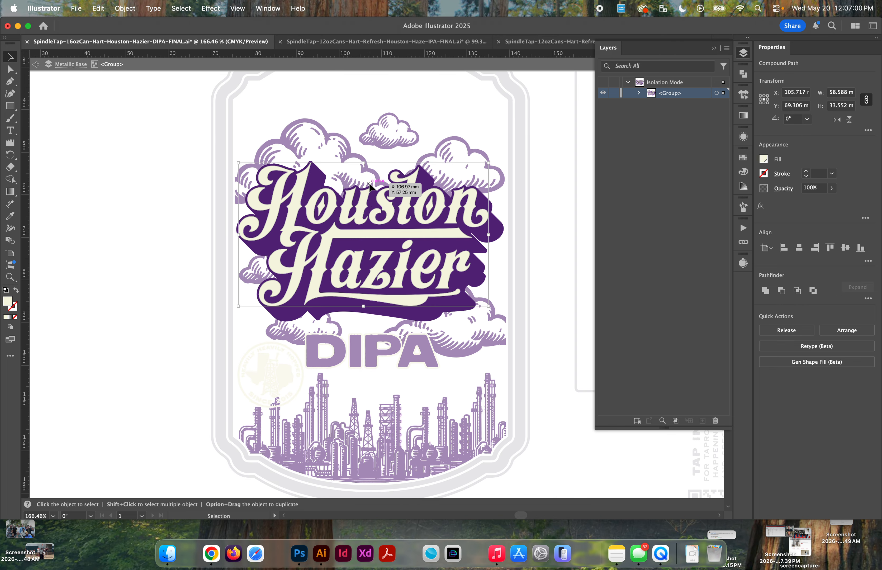
{"action": "scroll", "coordinate": [369, 183], "scroll_direction": "up", "scroll_amount": 2}
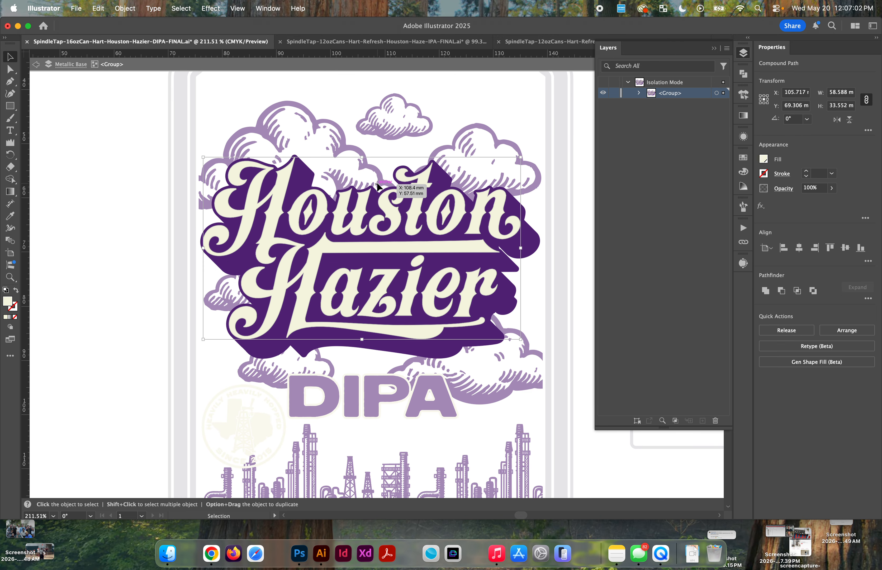
{"action": "key", "text": "Escape"}
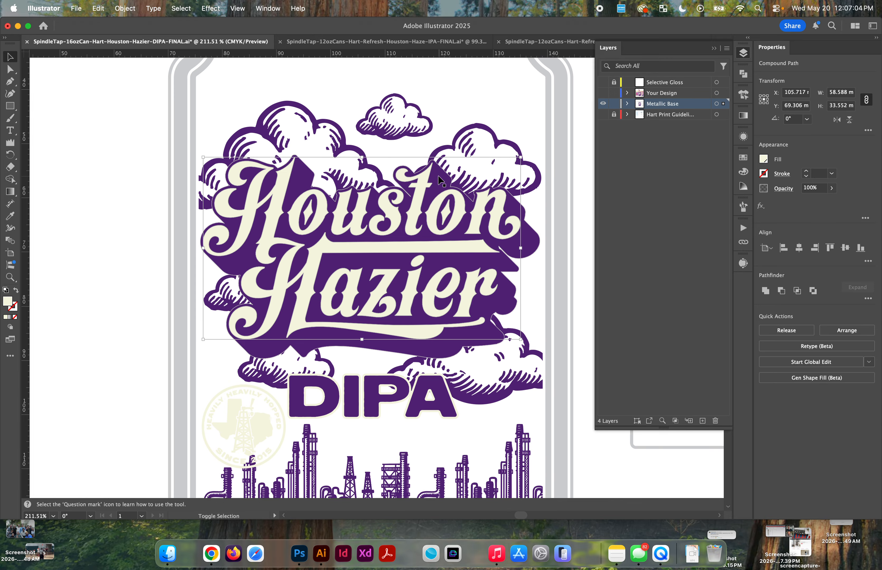
{"action": "left_click", "coordinate": [438, 178], "text": "shift"}
{"action": "left_click", "coordinate": [781, 291]}
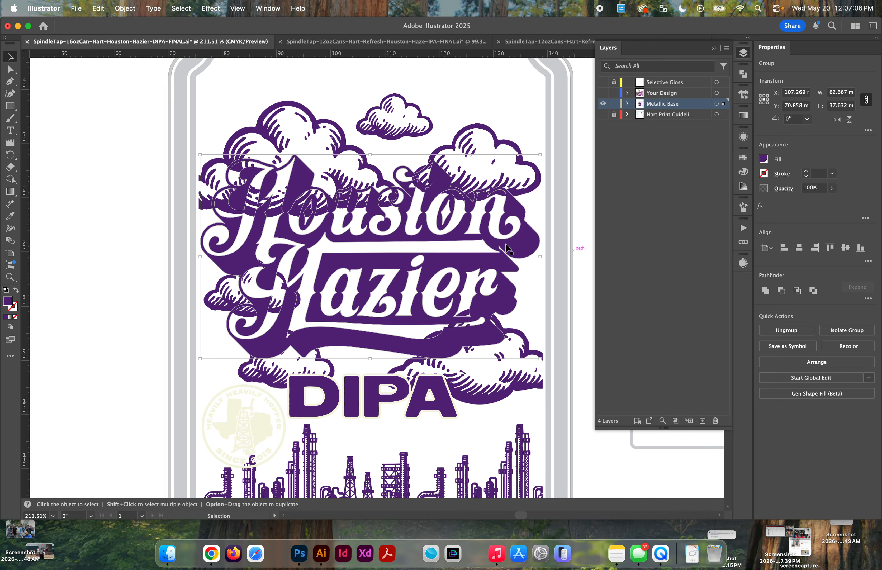
{"action": "left_click_drag", "start_coordinate": [430, 189], "coordinate": [228, 197]}
{"action": "key", "text": "super+z"}
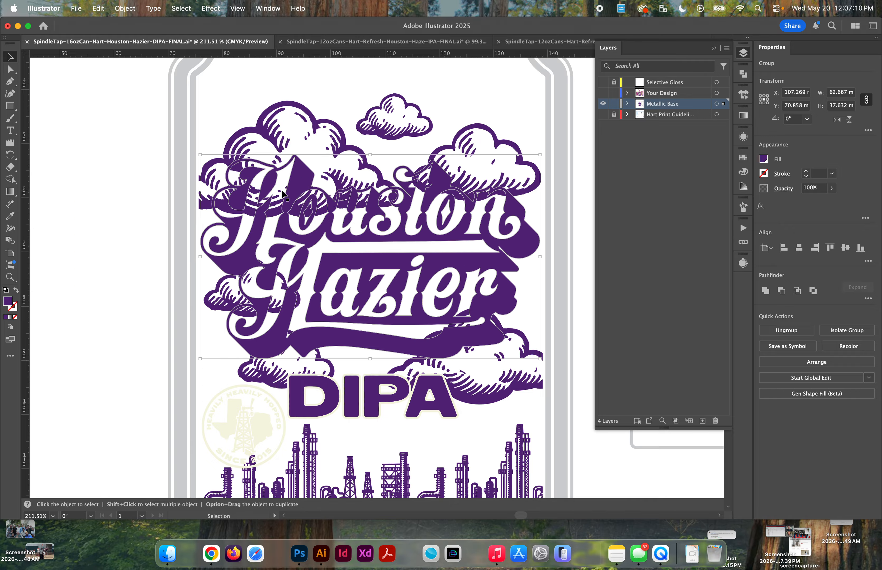
Step: Send the knocked-out Houston Hazier lettering to the back and examine where the clouds overlap it
{"action": "key", "text": "shift+super+["}
{"action": "left_click", "coordinate": [271, 215]}
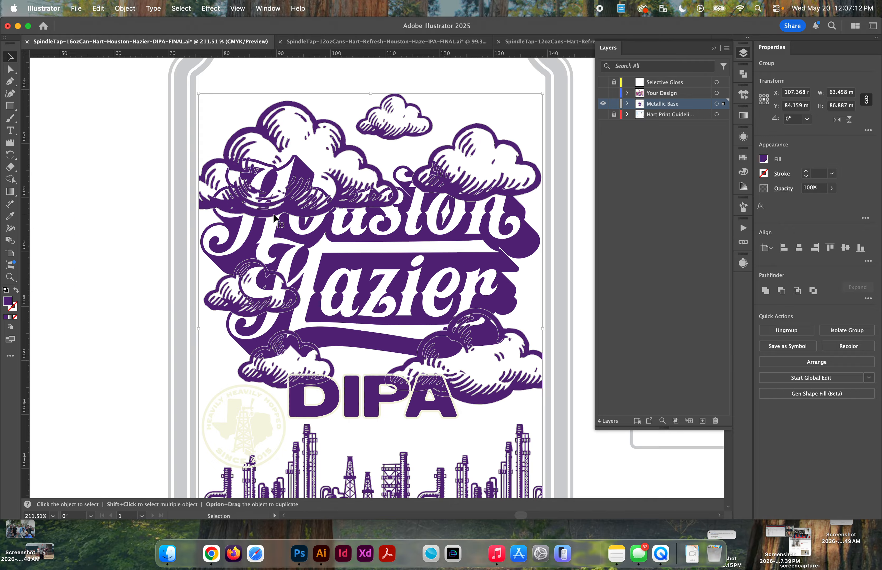
{"action": "scroll", "coordinate": [217, 183], "scroll_direction": "up", "scroll_amount": 3}
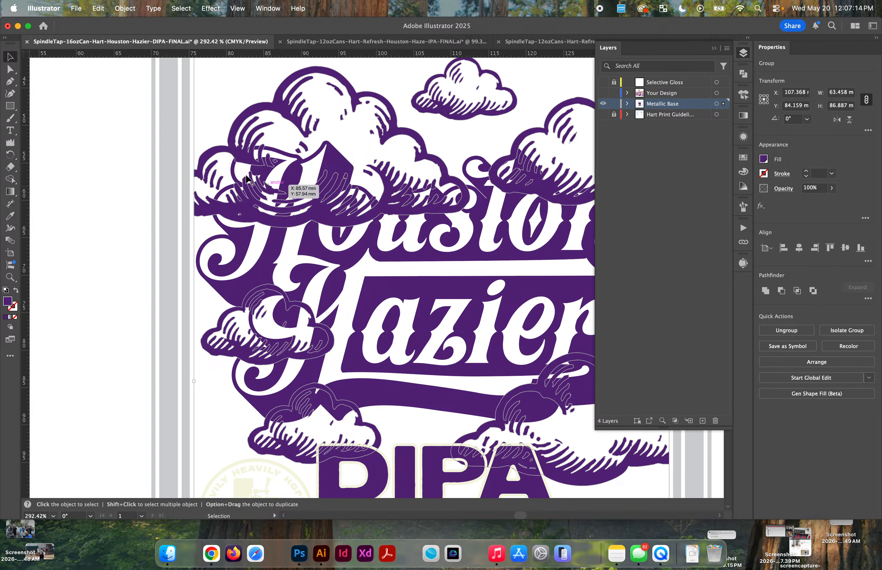
{"action": "left_click", "coordinate": [134, 171]}
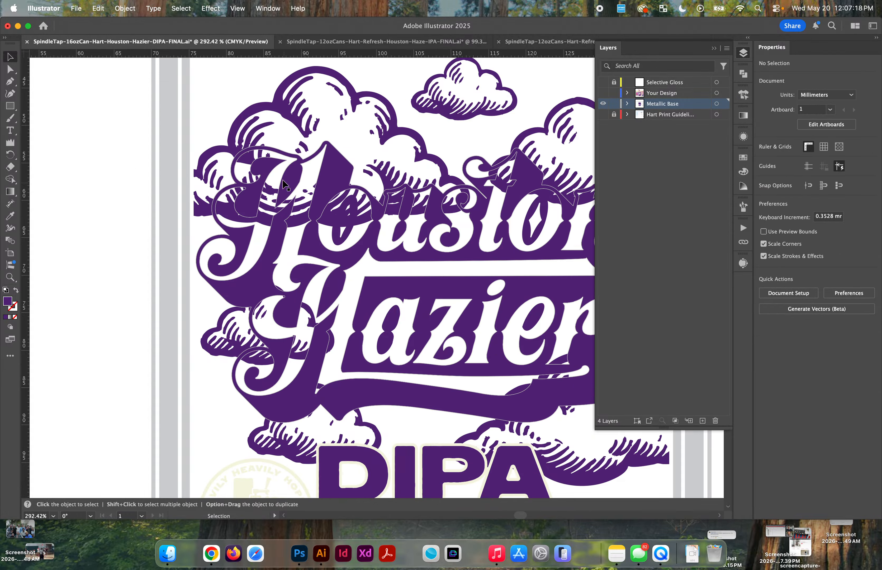
{"action": "scroll", "coordinate": [268, 222], "scroll_direction": "down", "scroll_amount": 5}
{"action": "scroll", "coordinate": [276, 199], "scroll_direction": "up", "scroll_amount": 2}
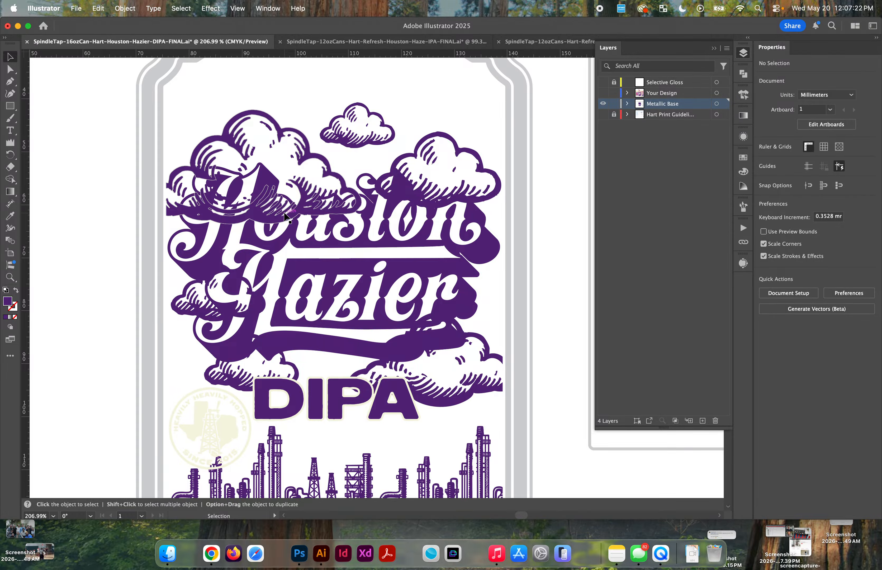
Step: Try to move the cloud-and-skyline group, and undo the move
{"action": "left_click", "coordinate": [285, 219]}
{"action": "left_click_drag", "start_coordinate": [284, 215], "coordinate": [279, 188]}
{"action": "key", "text": "super+z"}
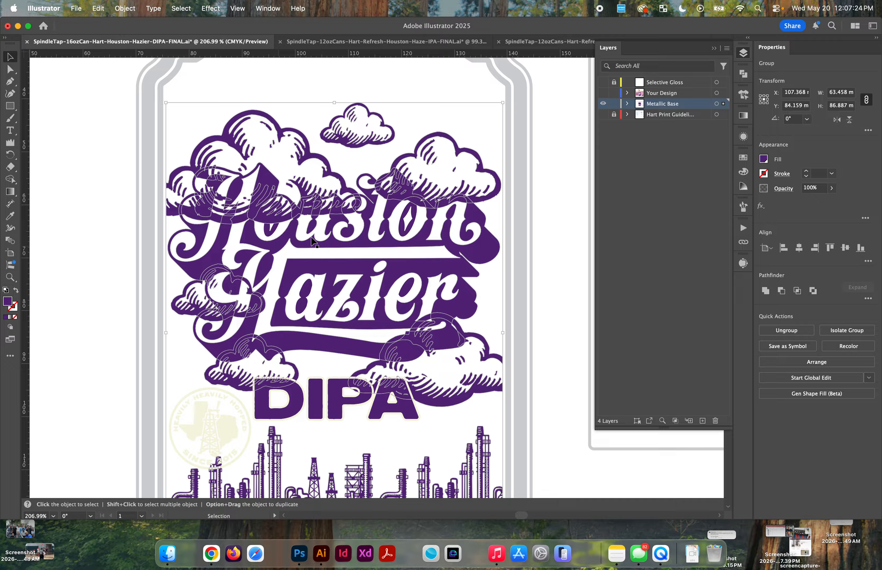
{"action": "left_click_drag", "start_coordinate": [343, 226], "coordinate": [301, 223]}
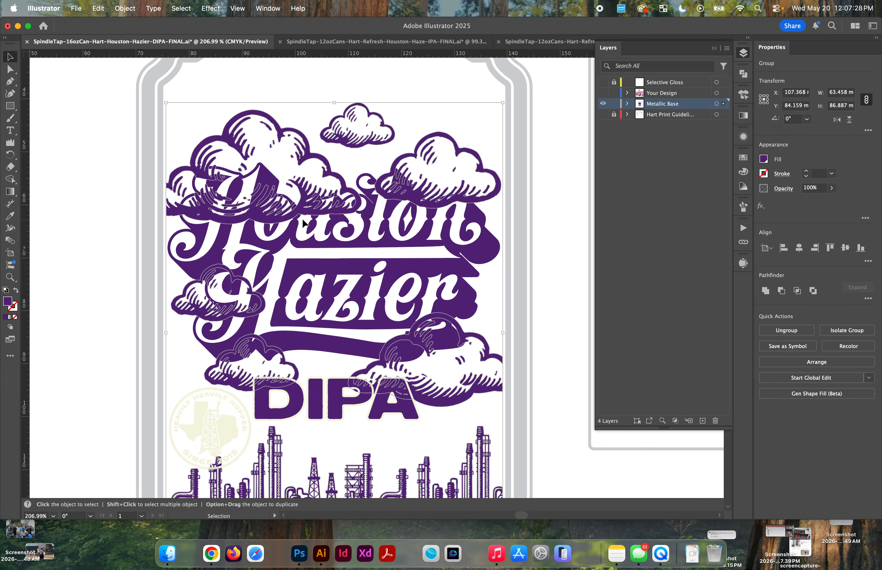
{"action": "left_click_drag", "start_coordinate": [303, 222], "coordinate": [228, 185]}
Step: Isolate the cloud-and-skyline group, select all of its artwork, and unite it with Pathfinder
{"action": "scroll", "coordinate": [215, 235], "scroll_direction": "up", "scroll_amount": 2}
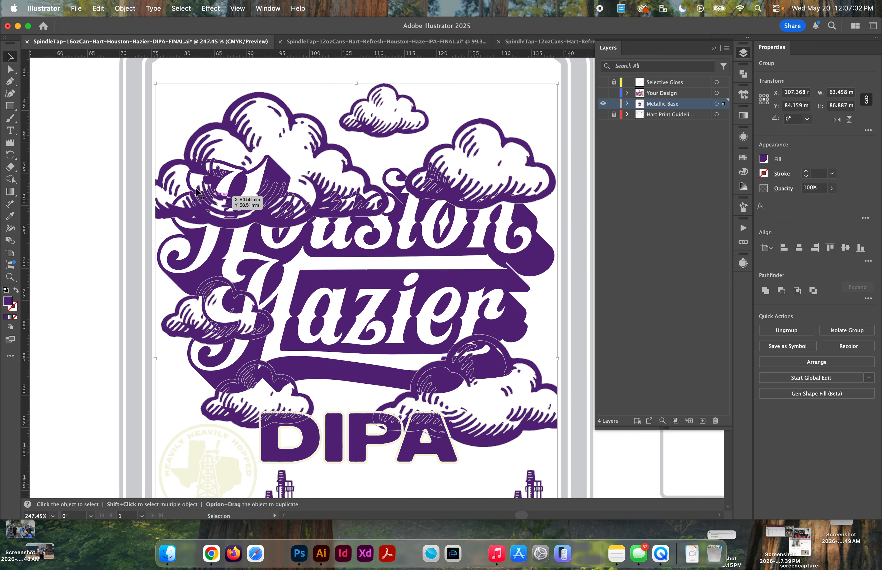
{"action": "double_click", "coordinate": [237, 133]}
{"action": "key", "text": "super+a"}
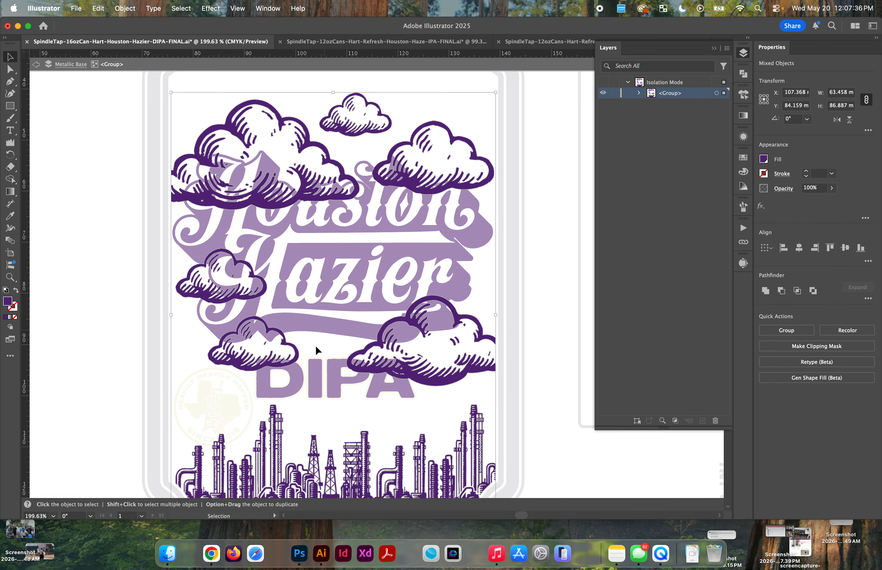
{"action": "left_click", "coordinate": [765, 291]}
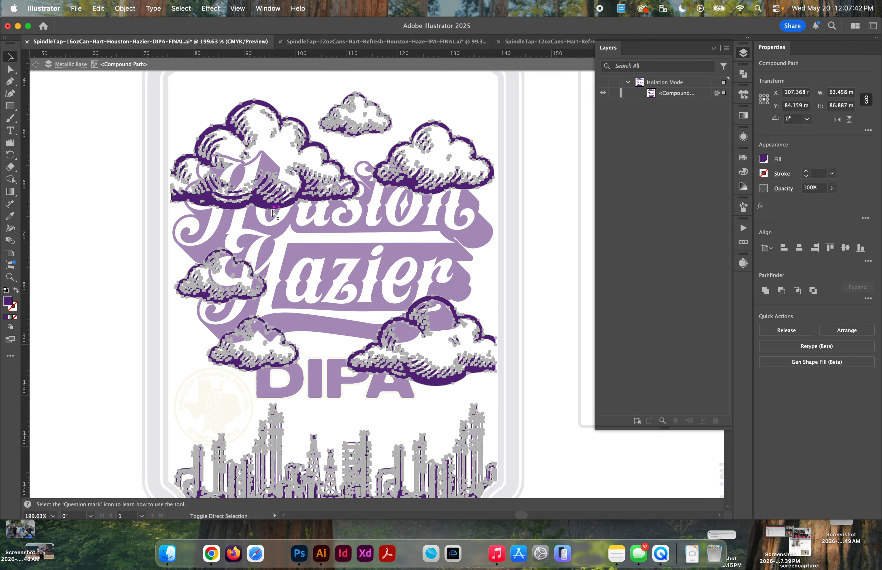
Step: Paste the cream lettering in front of the united clouds, subtract it with Minus Front, and exit isolation
{"action": "key", "text": "super+f"}
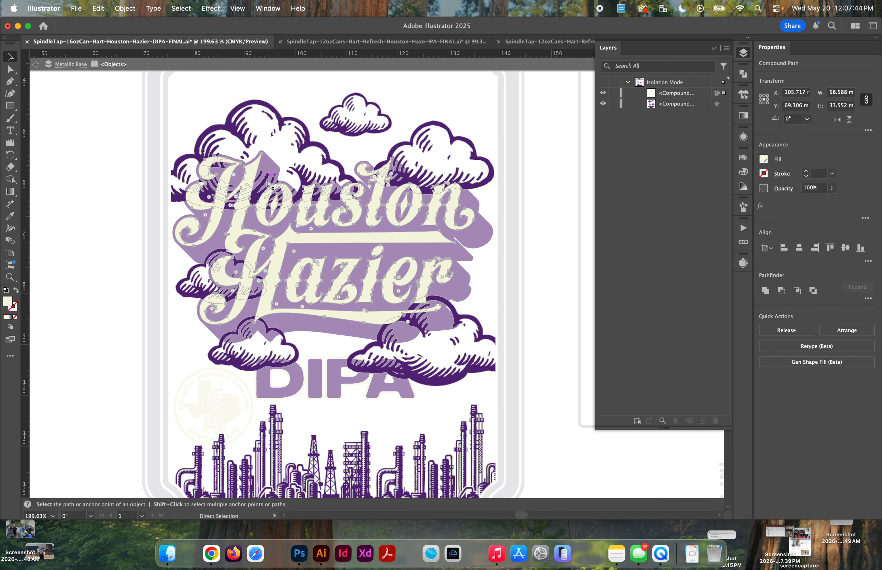
{"action": "key", "text": "super+a"}
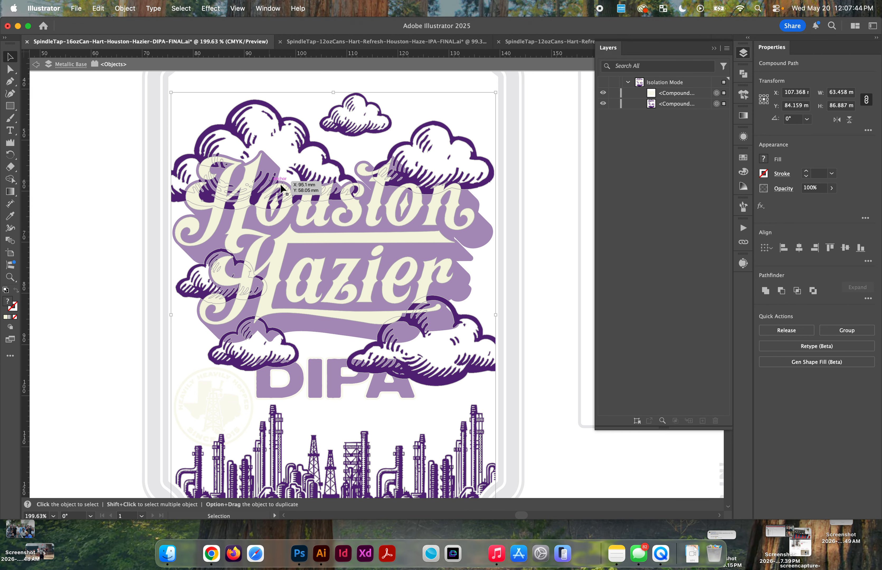
{"action": "left_click", "coordinate": [785, 292]}
{"action": "key", "text": "Escape"}
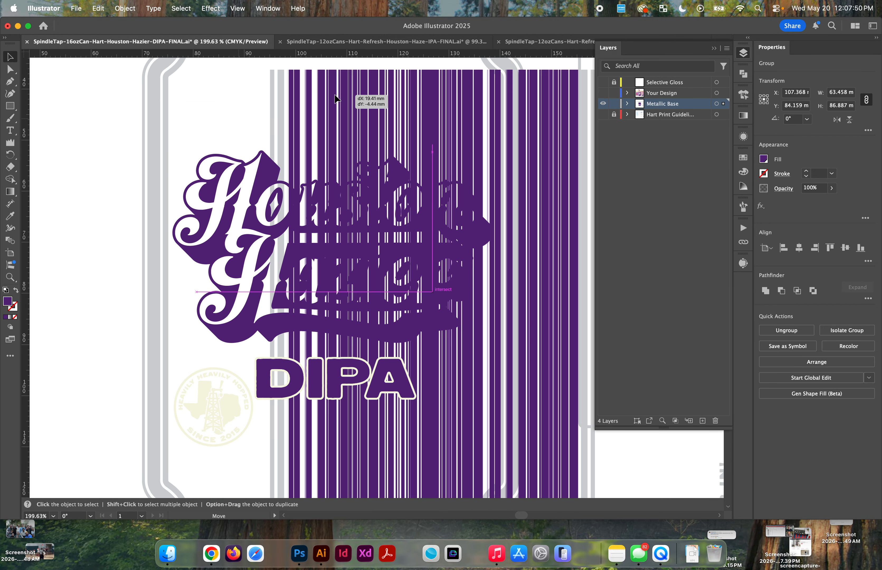
Step: Undo the test move of the cut cloud-and-skyline artwork, and unite it with the purple lettering shadow using Pathfinder
{"action": "left_click_drag", "start_coordinate": [269, 168], "coordinate": [364, 126]}
{"action": "key", "text": "super+z"}
{"action": "key", "text": "super+z"}
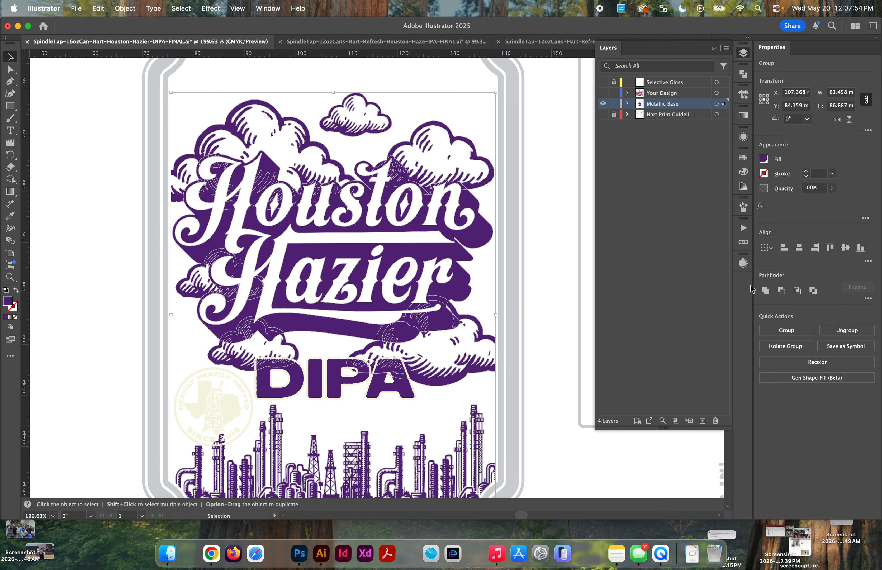
Step: Select the round Heavily Heavily Hopped badge and unite its shapes with Pathfinder
{"action": "scroll", "coordinate": [234, 374], "scroll_direction": "down", "scroll_amount": 3}
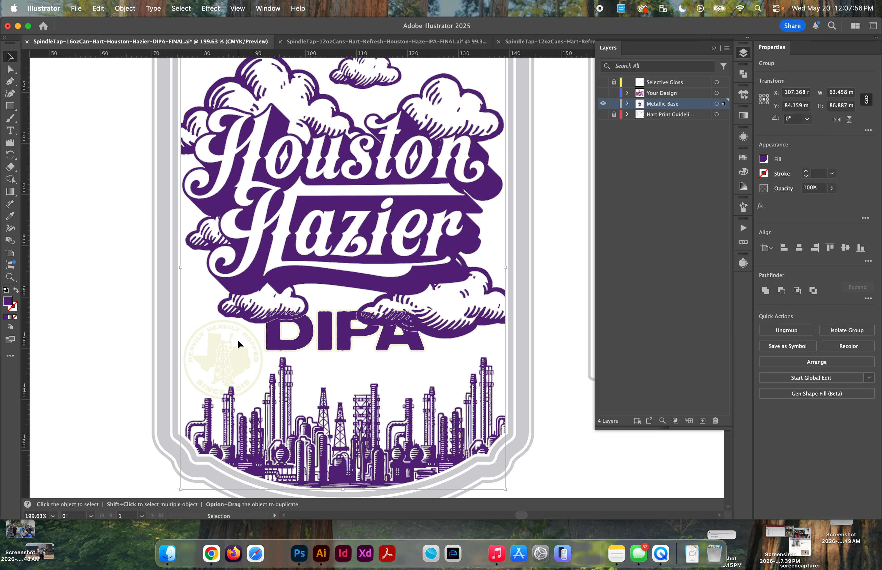
{"action": "left_click", "coordinate": [237, 340]}
{"action": "left_click", "coordinate": [235, 359]}
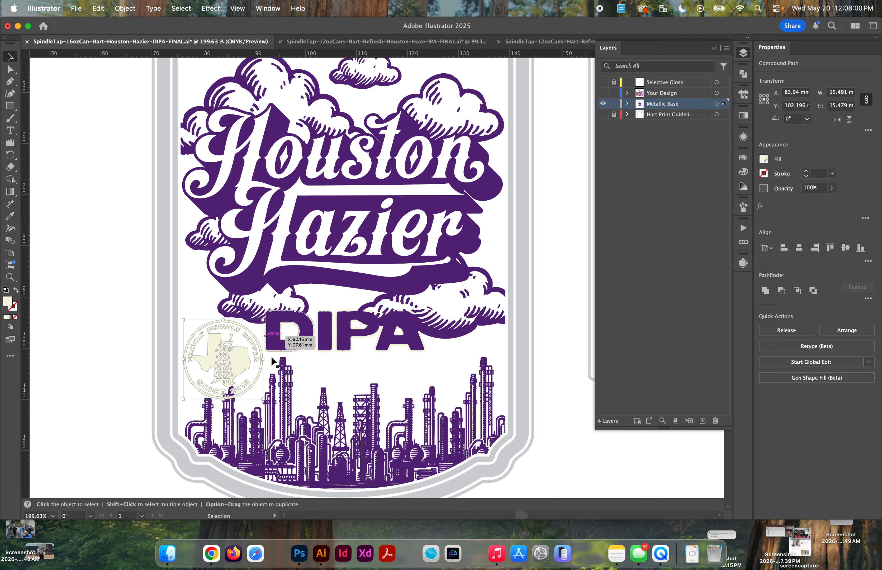
{"action": "scroll", "coordinate": [228, 402], "scroll_direction": "up", "scroll_amount": 5}
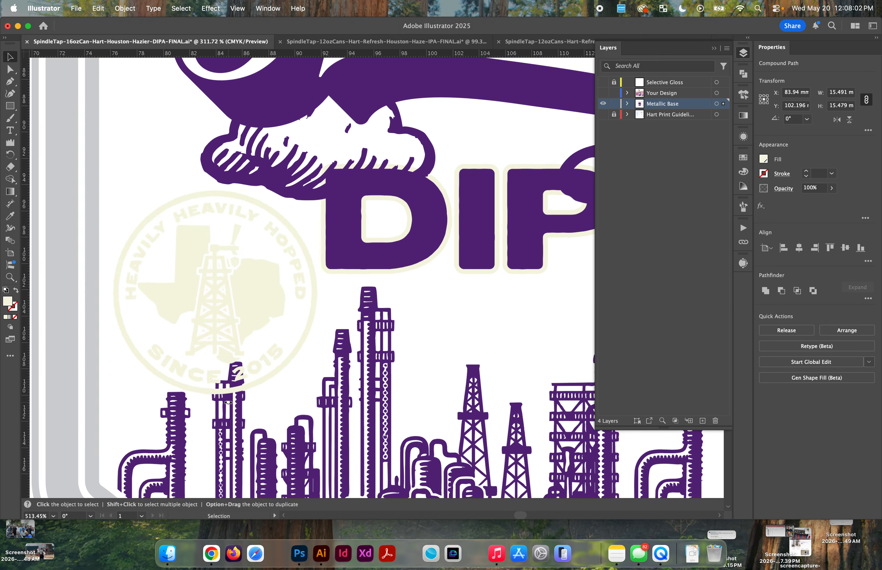
{"action": "scroll", "coordinate": [253, 309], "scroll_direction": "down", "scroll_amount": 2}
{"action": "left_click", "coordinate": [240, 404]}
{"action": "left_click_drag", "start_coordinate": [241, 405], "coordinate": [242, 301]}
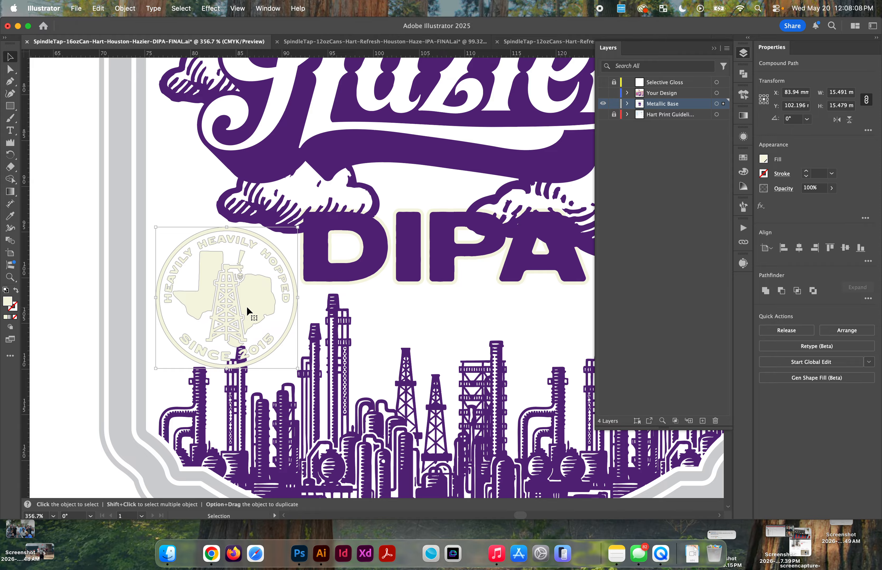
{"action": "left_click", "coordinate": [765, 291]}
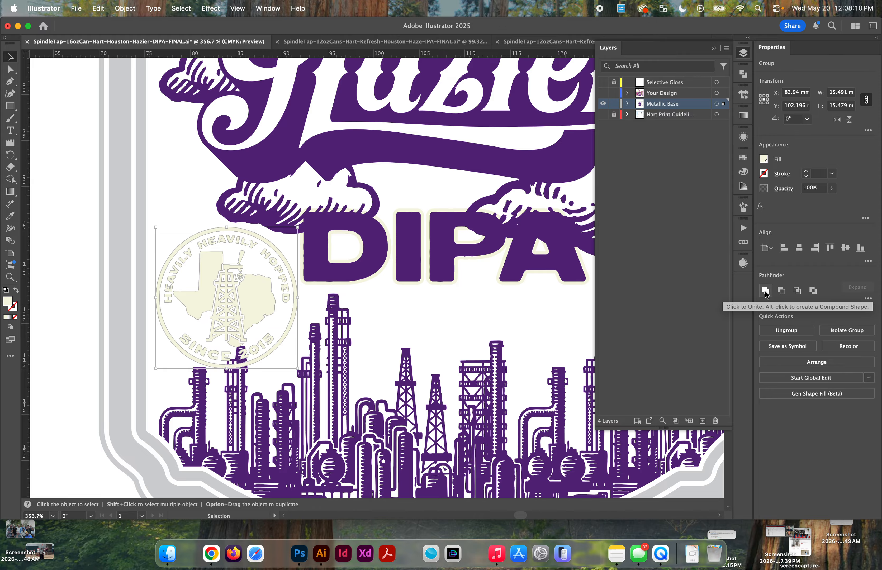
Step: Unite the combined lettering, cloud and skyline artwork with Pathfinder, and clear the selection
{"action": "left_click", "coordinate": [288, 414]}
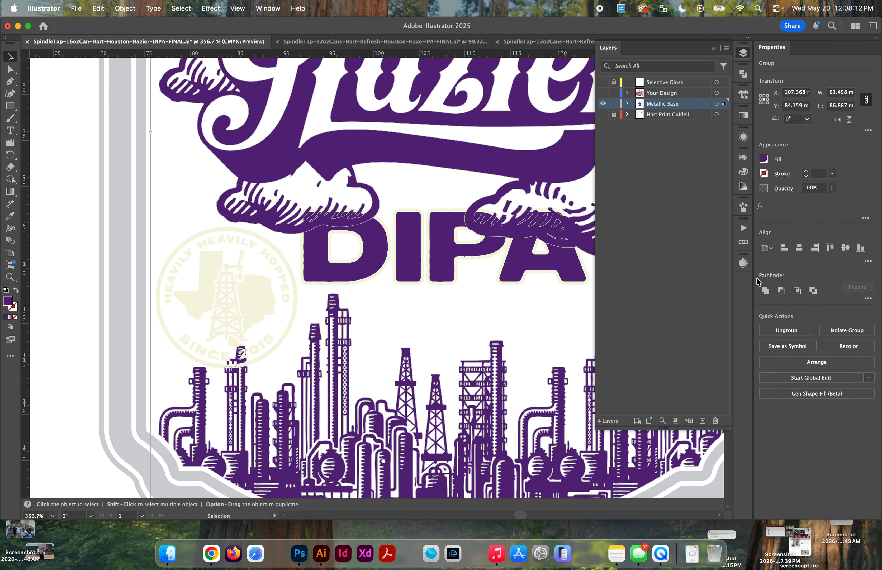
{"action": "left_click", "coordinate": [766, 291]}
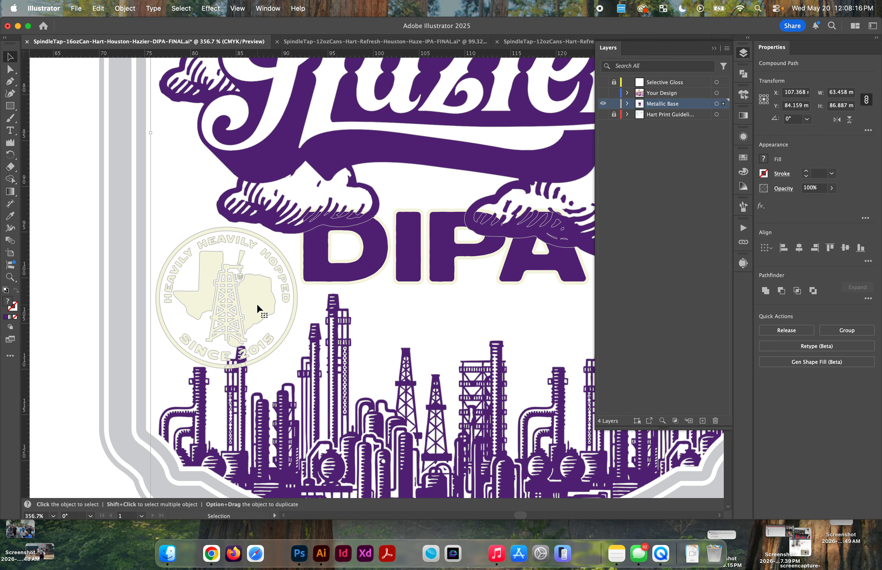
{"action": "key", "text": "super+a"}
{"action": "left_click", "coordinate": [278, 370]}
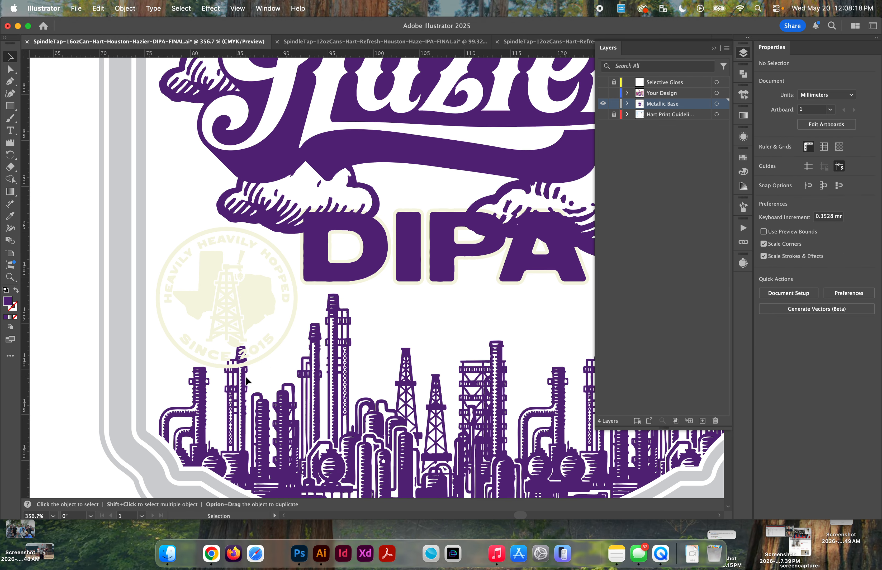
Step: Select the round badge and skyline artwork, and subtract the badge with Minus Front, undoing it once to compare before reapplying
{"action": "left_click", "coordinate": [252, 301]}
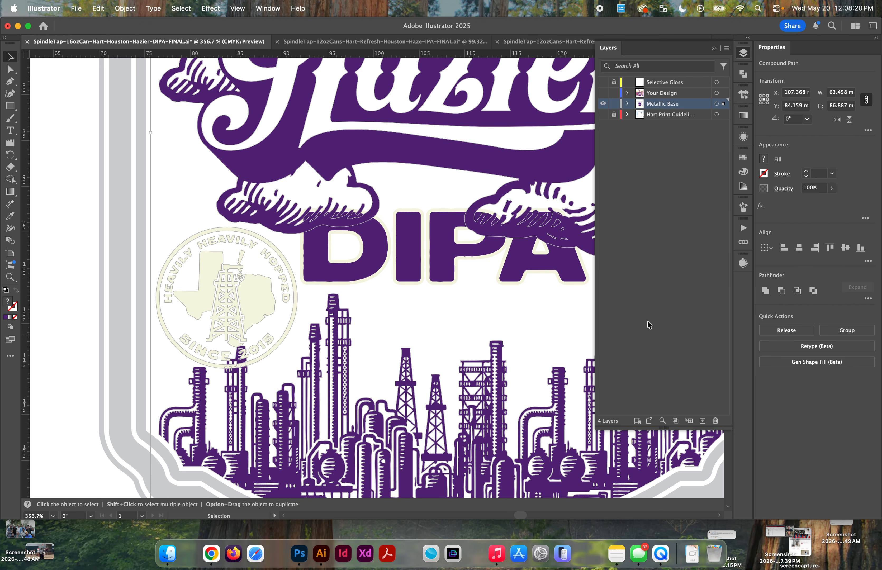
{"action": "left_click", "coordinate": [782, 292]}
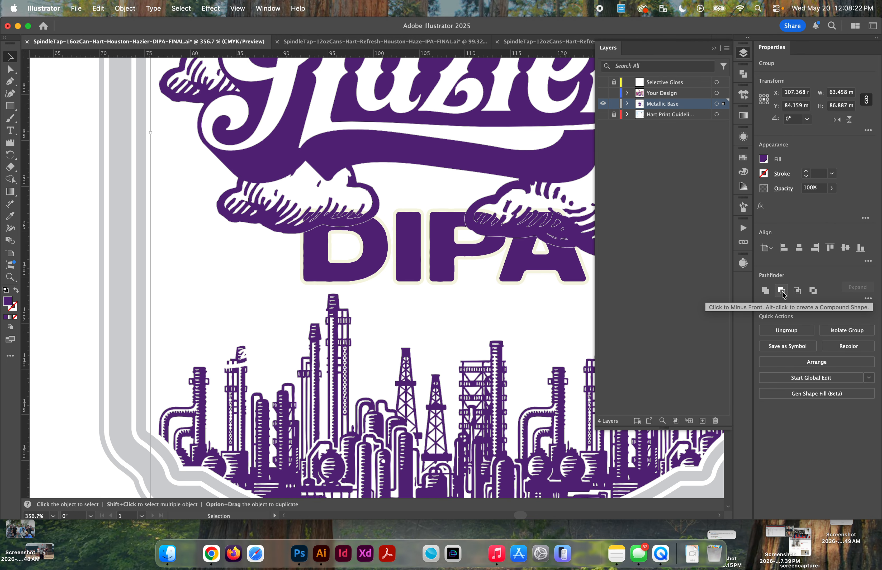
{"action": "key", "text": "super+z"}
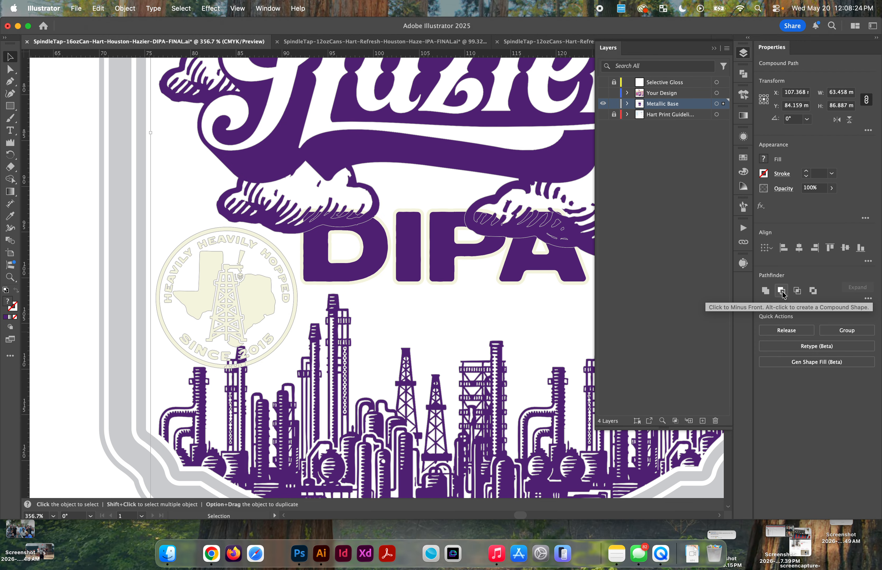
{"action": "left_click", "coordinate": [782, 292]}
{"action": "scroll", "coordinate": [198, 338], "scroll_direction": "down", "scroll_amount": 3}
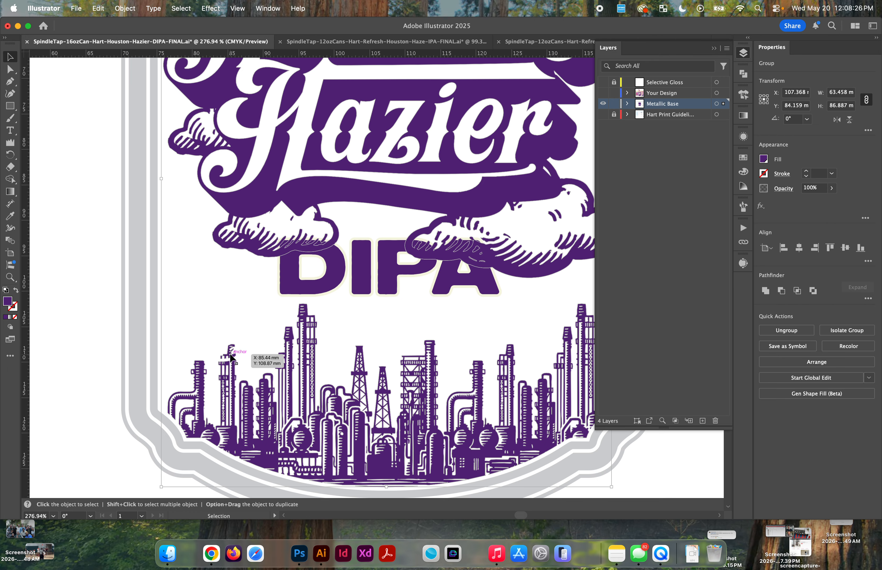
Step: Inspect the badge cut-out in the skyline towers, test-moving the artwork and undoing the move
{"action": "scroll", "coordinate": [230, 356], "scroll_direction": "up", "scroll_amount": 5}
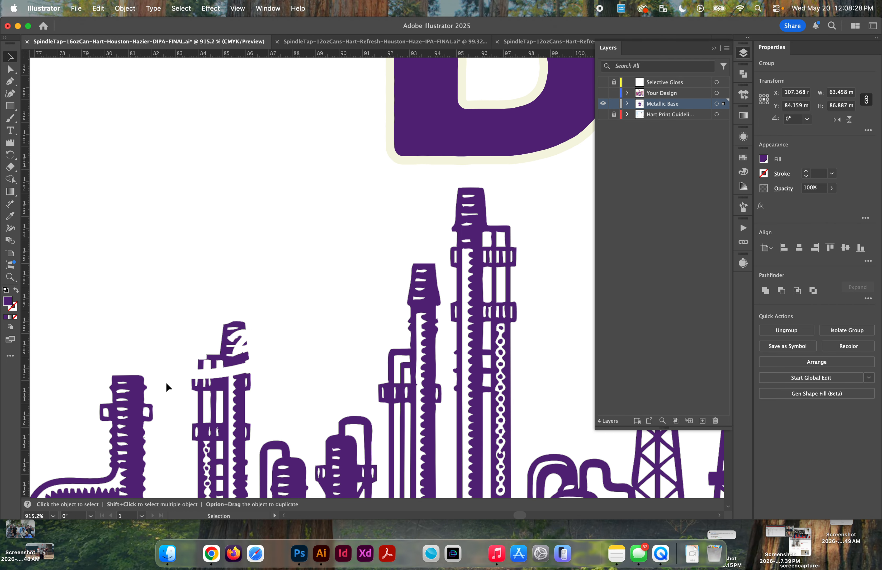
{"action": "scroll", "coordinate": [166, 381], "scroll_direction": "down", "scroll_amount": 5}
{"action": "left_click_drag", "start_coordinate": [233, 189], "coordinate": [200, 182]}
{"action": "key", "text": "super+z"}
Step: Select the DIPA lettering and compare it with the original artwork by toggling the Your Design and Metallic Base layers' visibility
{"action": "left_click", "coordinate": [273, 292]}
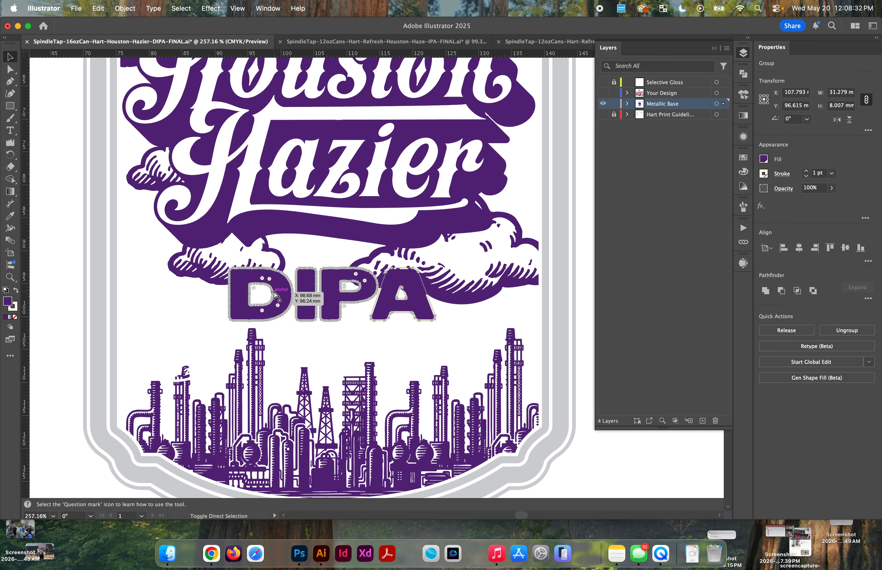
{"action": "scroll", "coordinate": [273, 292], "scroll_direction": "up", "scroll_amount": 3}
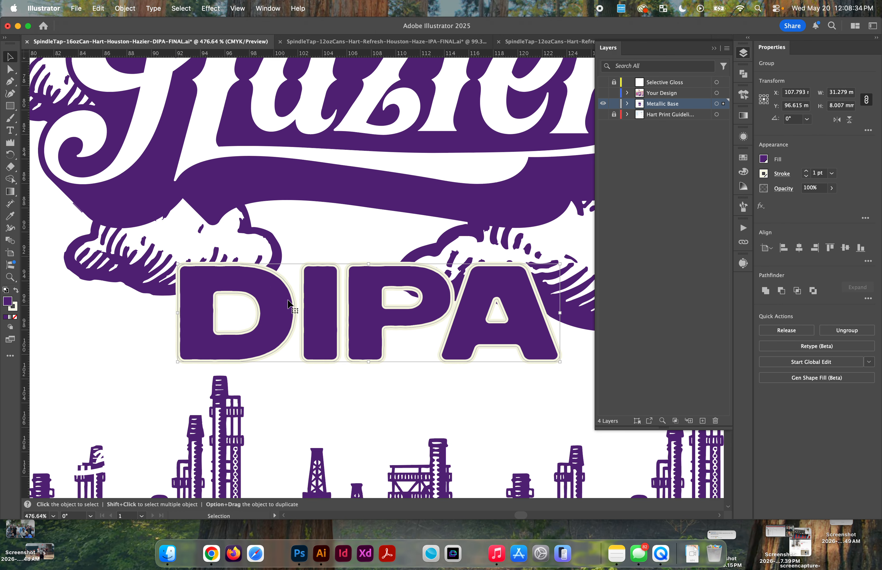
{"action": "scroll", "coordinate": [459, 302], "scroll_direction": "down", "scroll_amount": 3}
{"action": "scroll", "coordinate": [463, 304], "scroll_direction": "up", "scroll_amount": 2}
{"action": "left_click", "coordinate": [603, 93]}
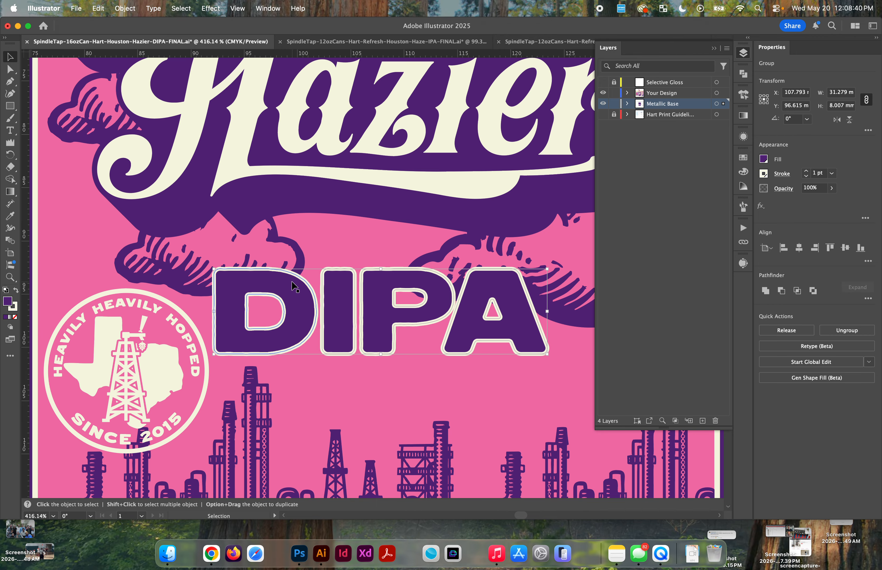
{"action": "left_click", "coordinate": [603, 104]}
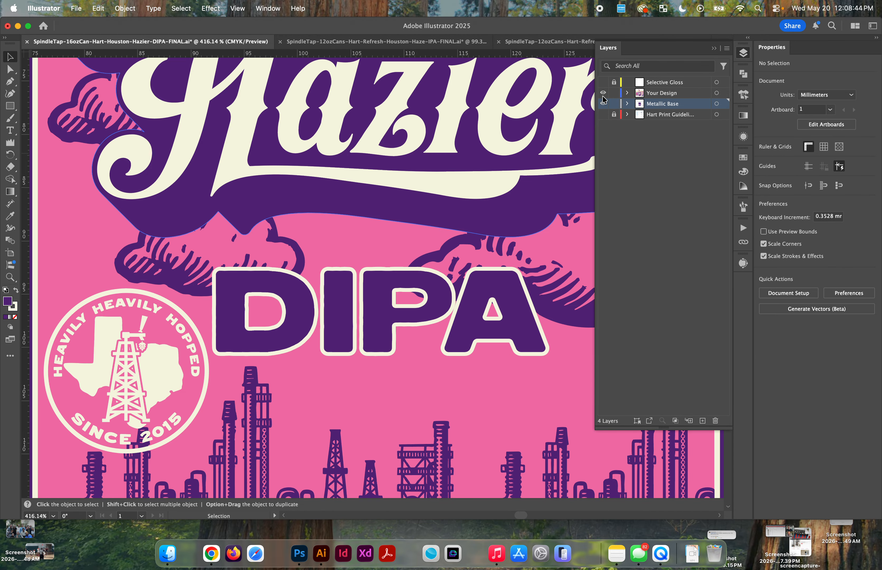
{"action": "left_click", "coordinate": [603, 101]}
{"action": "scroll", "coordinate": [262, 282], "scroll_direction": "up", "scroll_amount": 3}
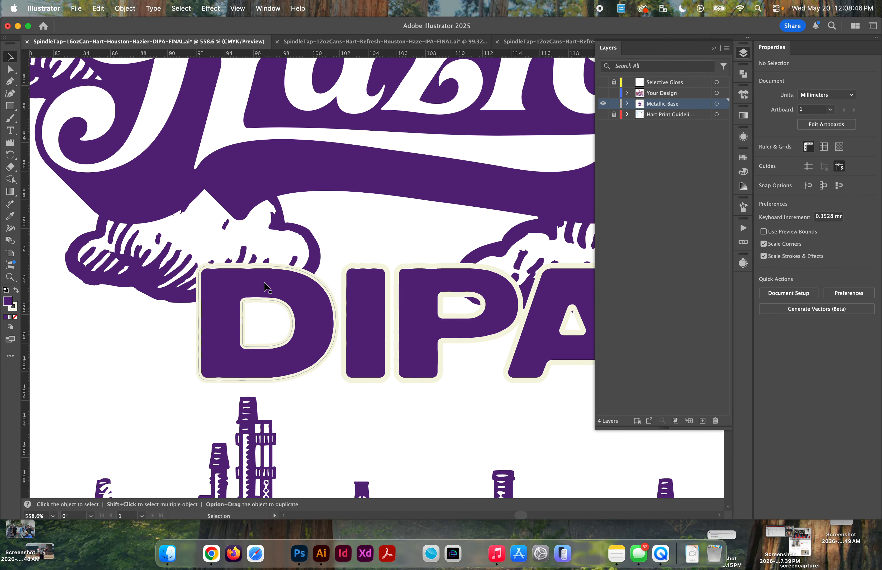
Step: Examine the D shape inside the DIPA group in isolation mode, then exit and undo a test move of it
{"action": "scroll", "coordinate": [305, 309], "scroll_direction": "down", "scroll_amount": 3}
{"action": "left_click", "coordinate": [346, 321]}
{"action": "scroll", "coordinate": [343, 321], "scroll_direction": "right", "scroll_amount": 2}
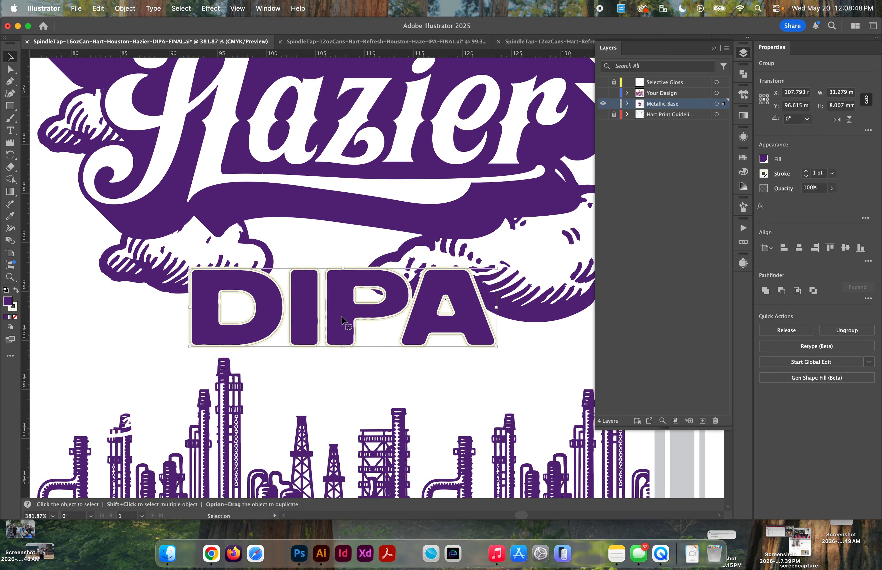
{"action": "double_click", "coordinate": [343, 321]}
{"action": "left_click", "coordinate": [344, 318]}
{"action": "left_click", "coordinate": [203, 307]}
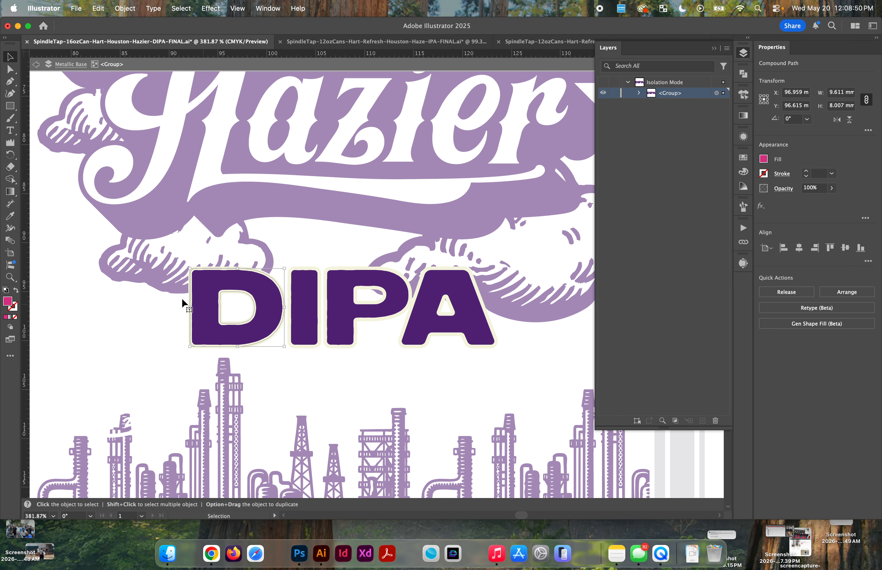
{"action": "scroll", "coordinate": [226, 321], "scroll_direction": "up", "scroll_amount": 2}
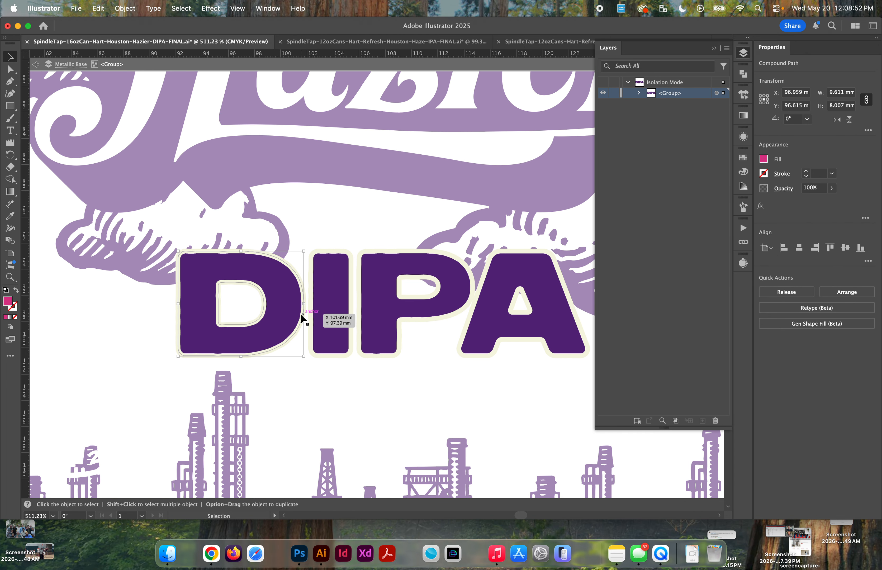
{"action": "scroll", "coordinate": [294, 280], "scroll_direction": "up", "scroll_amount": 2}
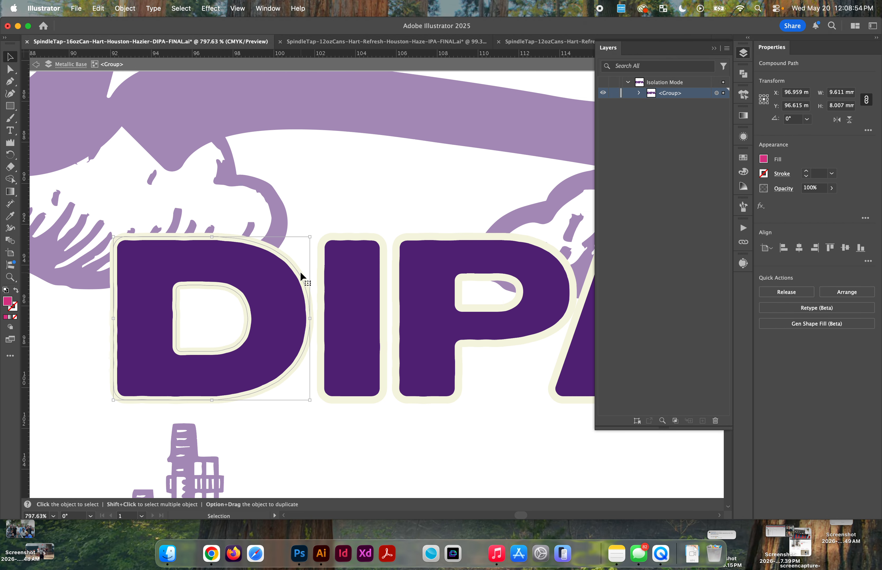
{"action": "double_click", "coordinate": [300, 271]}
{"action": "key", "text": "Escape"}
{"action": "left_click_drag", "start_coordinate": [300, 271], "coordinate": [315, 249]}
{"action": "key", "text": "super+z"}
Step: Select the whole stroked DIPA lettering with the Magic Wand, and return to the Selection tool
{"action": "key", "text": "y"}
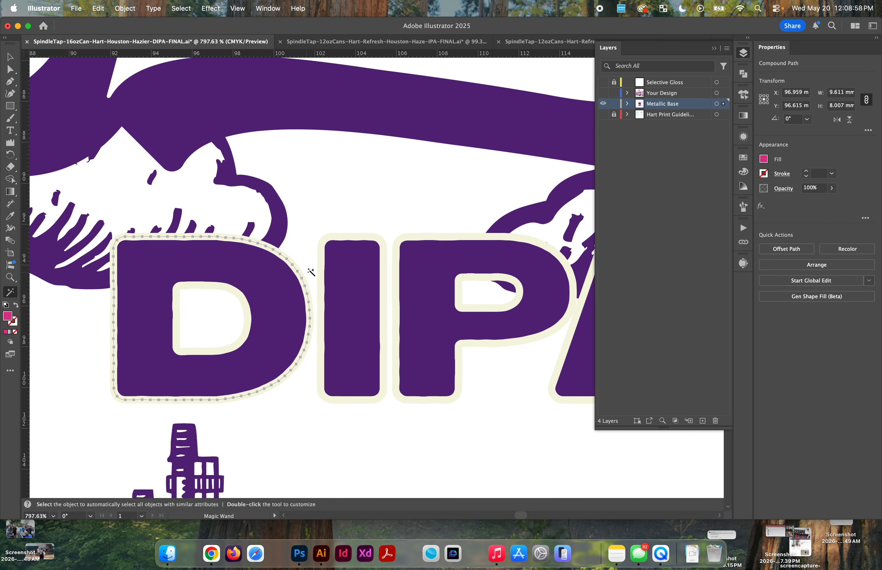
{"action": "scroll", "coordinate": [315, 267], "scroll_direction": "up", "scroll_amount": 1}
{"action": "left_click", "coordinate": [329, 255]}
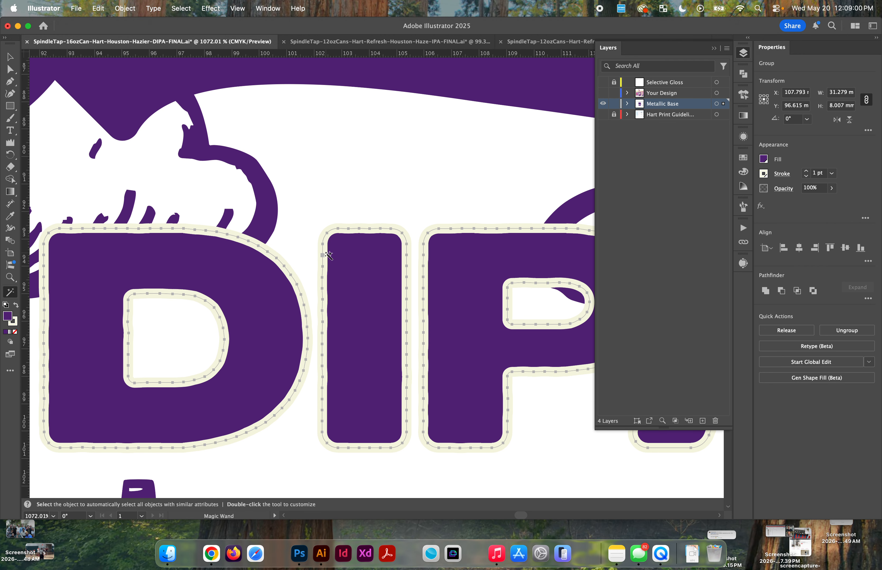
{"action": "key", "text": "v"}
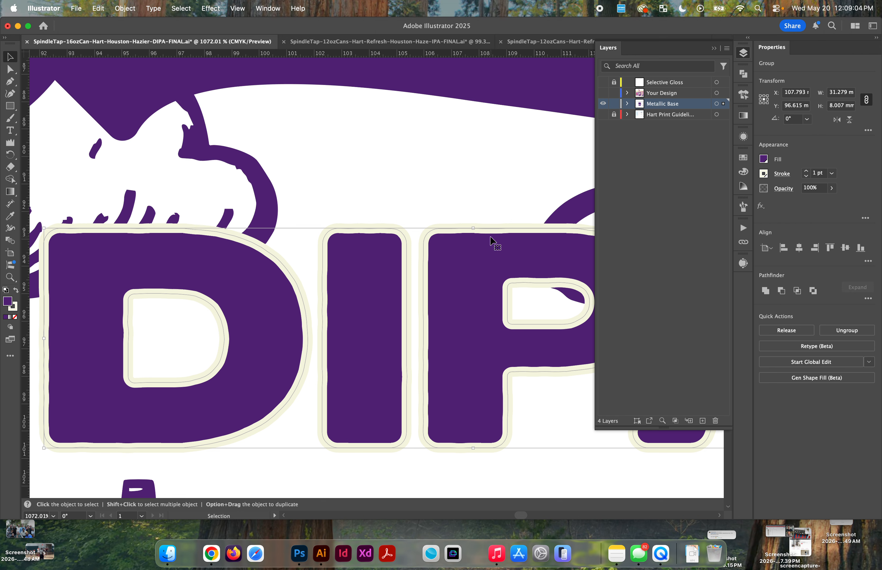
Step: Try to convert the cream border of the selected DIPA lettering to shapes with Outline Stroke, repeating the command
{"action": "left_click", "coordinate": [125, 9]}
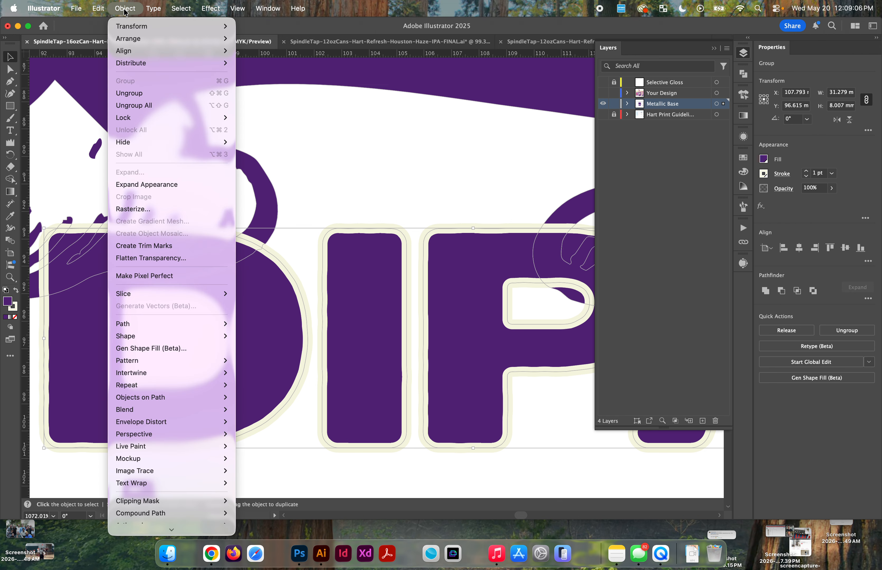
{"action": "mouse_move", "coordinate": [145, 327]}
{"action": "left_click", "coordinate": [289, 354]}
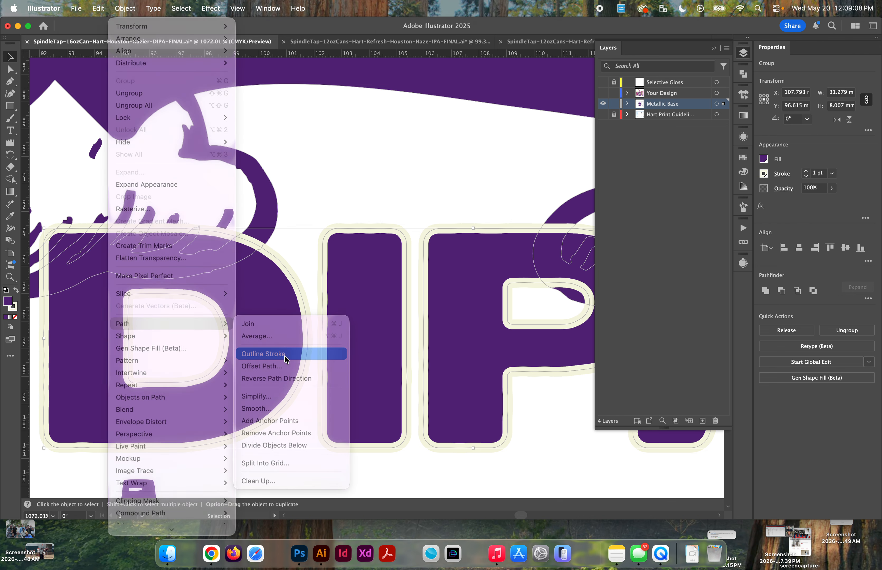
{"action": "left_click", "coordinate": [123, 10]}
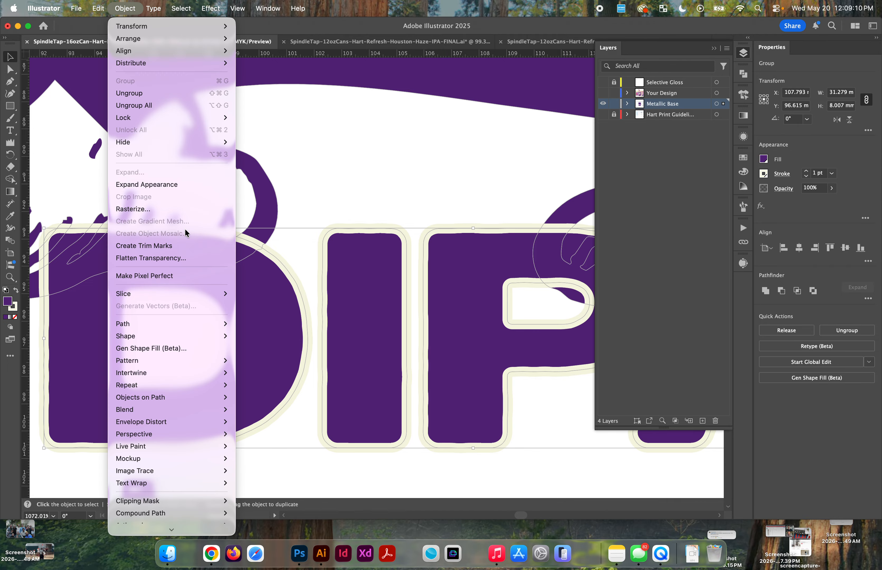
{"action": "mouse_move", "coordinate": [163, 324]}
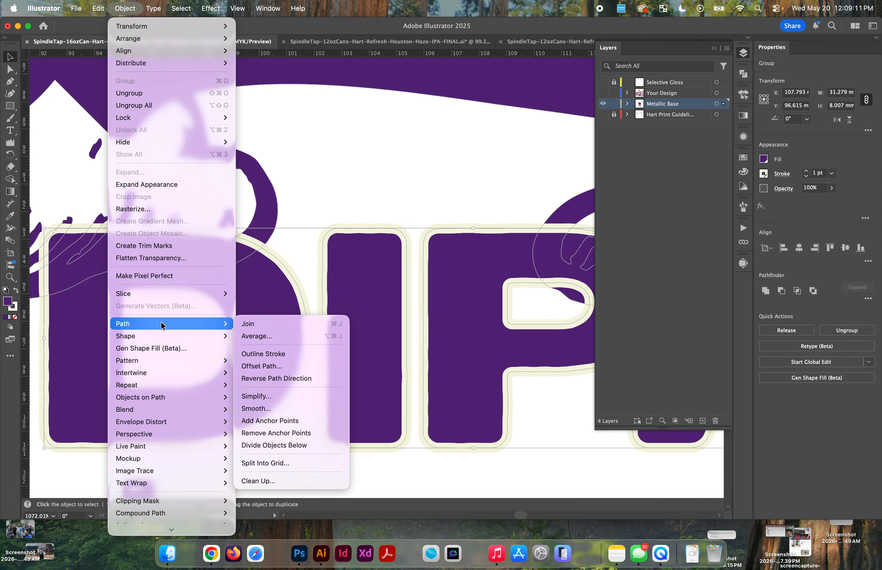
{"action": "left_click", "coordinate": [275, 353]}
{"action": "left_click", "coordinate": [126, 9]}
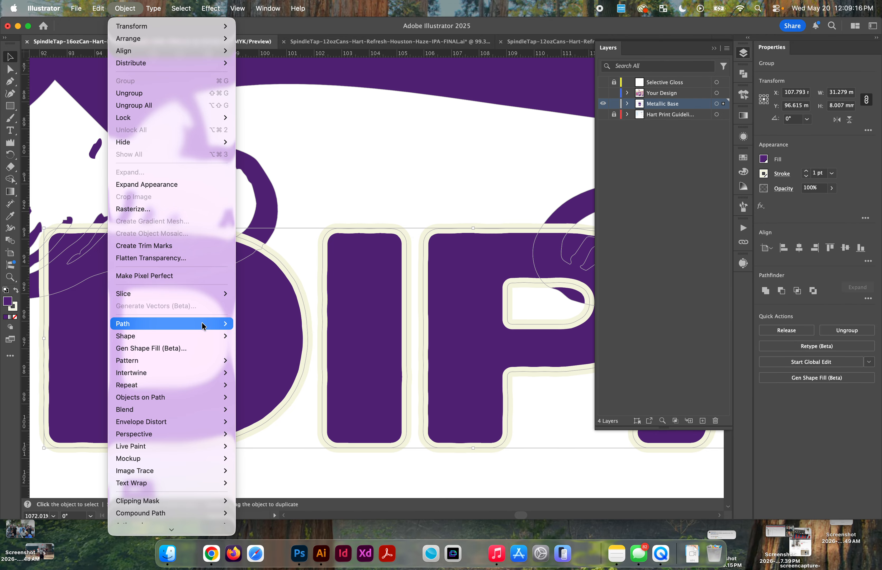
{"action": "mouse_move", "coordinate": [203, 326]}
{"action": "left_click", "coordinate": [275, 354]}
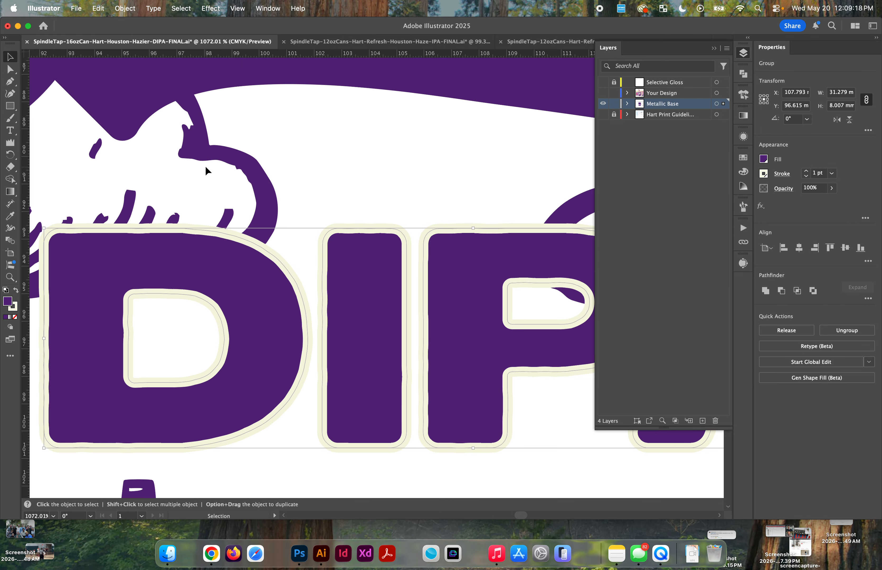
{"action": "left_click", "coordinate": [126, 8]}
{"action": "mouse_move", "coordinate": [158, 329]}
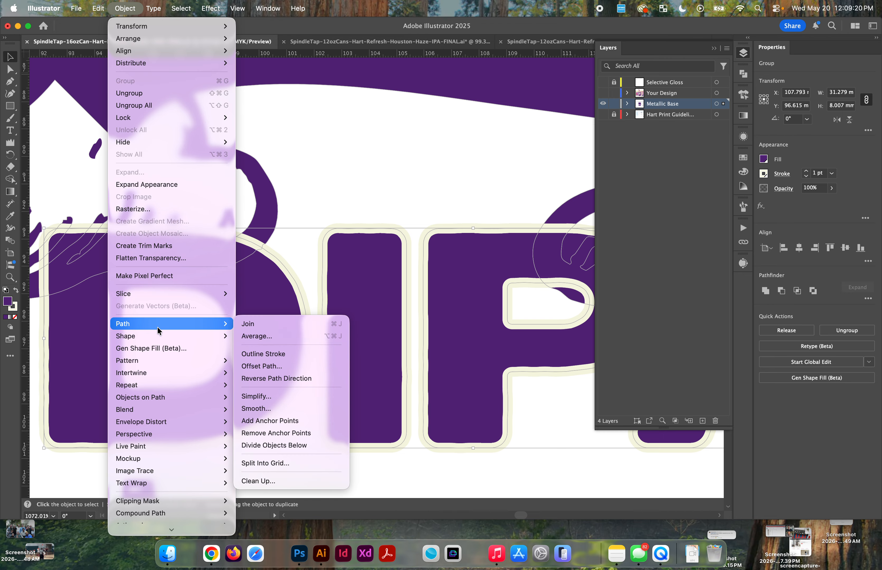
{"action": "left_click", "coordinate": [263, 354]}
Step: Expand the DIPA lettering's appearance, and expand its Fill and Stroke into separate shapes
{"action": "scroll", "coordinate": [366, 324], "scroll_direction": "down", "scroll_amount": 3}
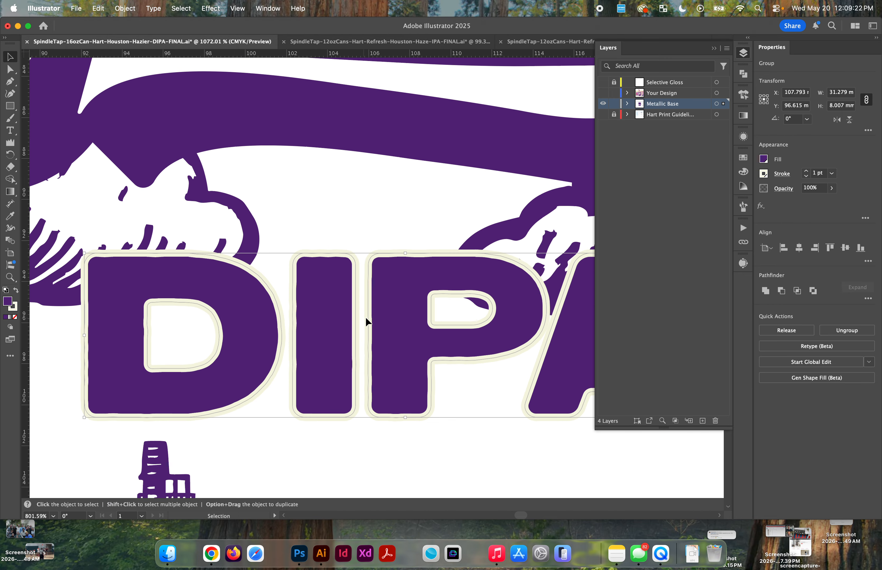
{"action": "scroll", "coordinate": [366, 320], "scroll_direction": "right", "scroll_amount": 3}
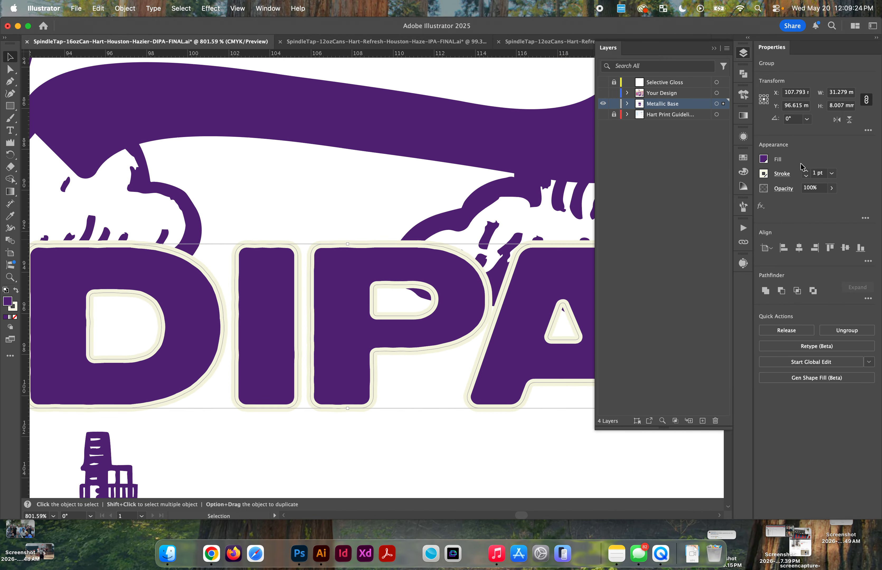
{"action": "left_click", "coordinate": [123, 8]}
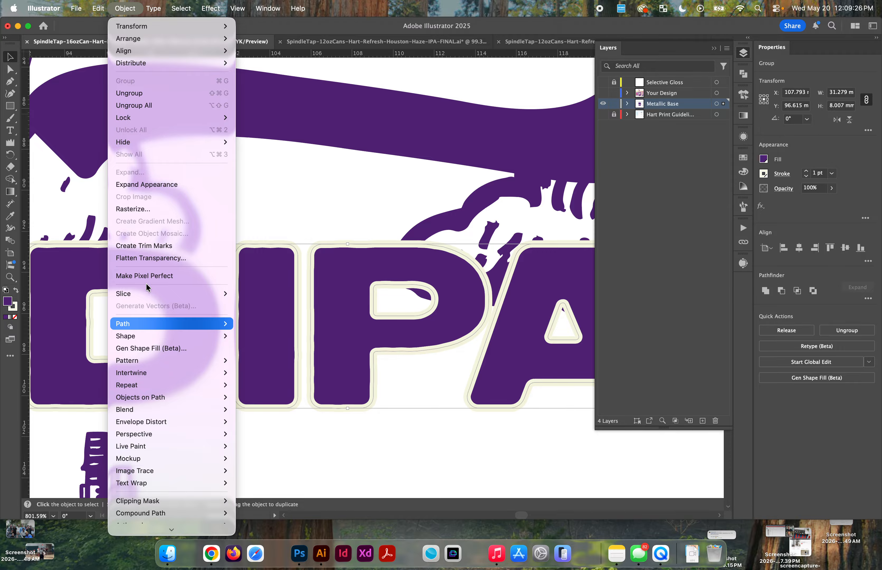
{"action": "left_click", "coordinate": [158, 187]}
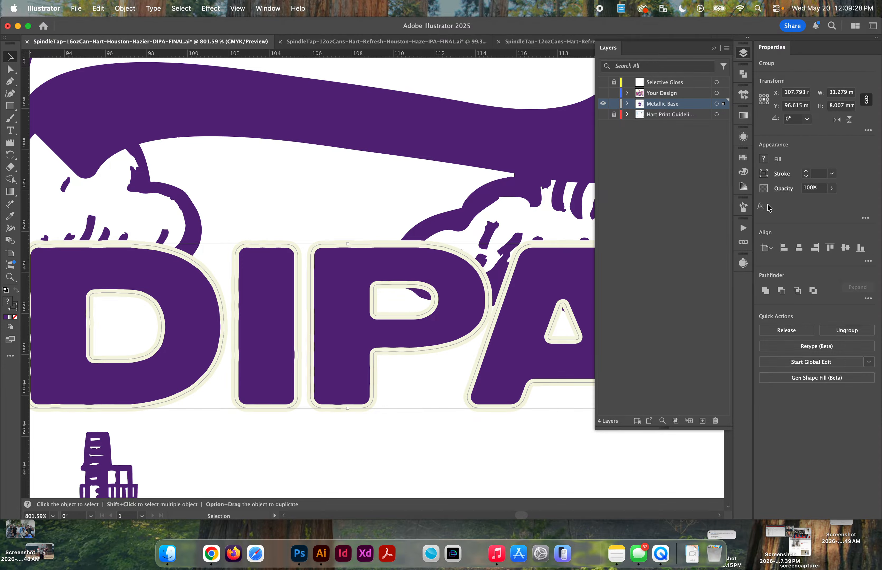
{"action": "left_click", "coordinate": [124, 8]}
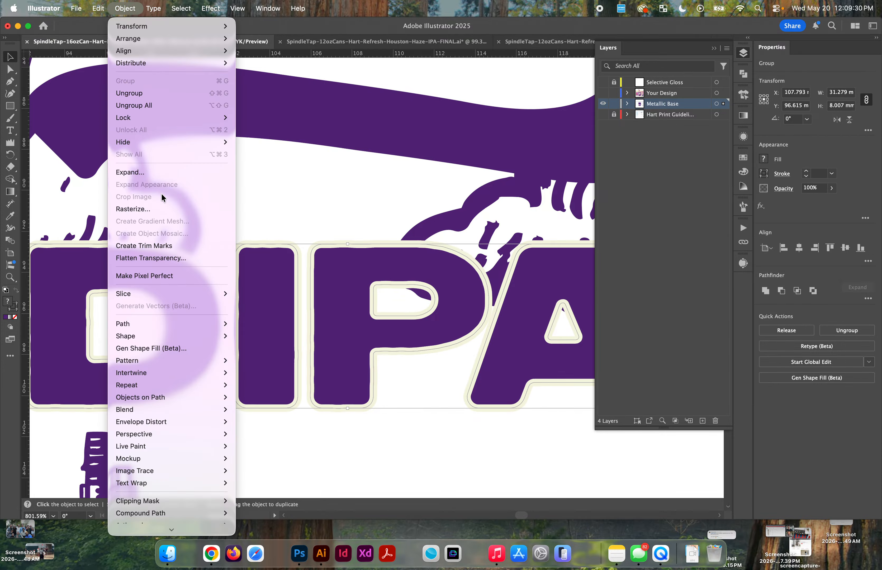
{"action": "left_click", "coordinate": [148, 172]}
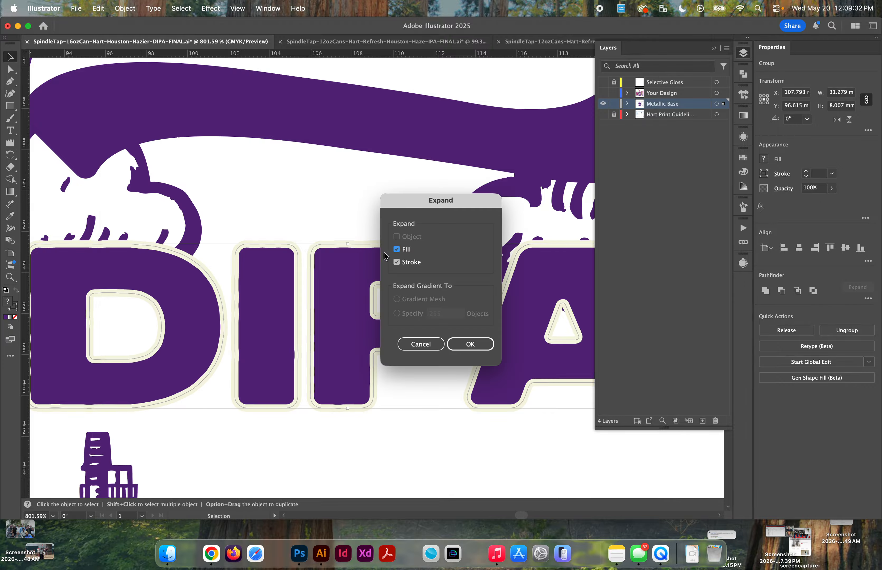
{"action": "left_click", "coordinate": [470, 344]}
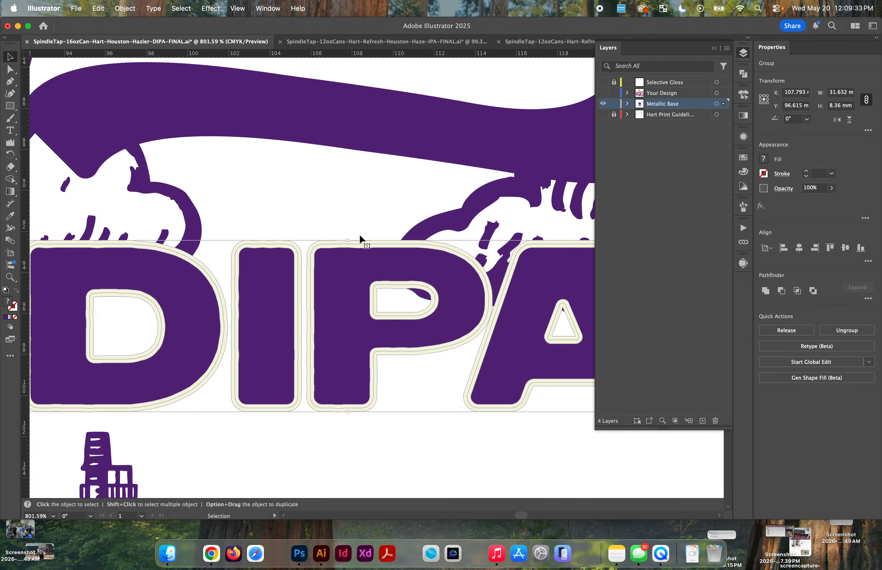
Step: Isolate the expanded DIPA group after undoing a test move, and inspect the purple letters' Appearance attributes
{"action": "left_click", "coordinate": [304, 203]}
{"action": "left_click_drag", "start_coordinate": [213, 283], "coordinate": [243, 202]}
{"action": "key", "text": "super+z"}
{"action": "double_click", "coordinate": [190, 307]}
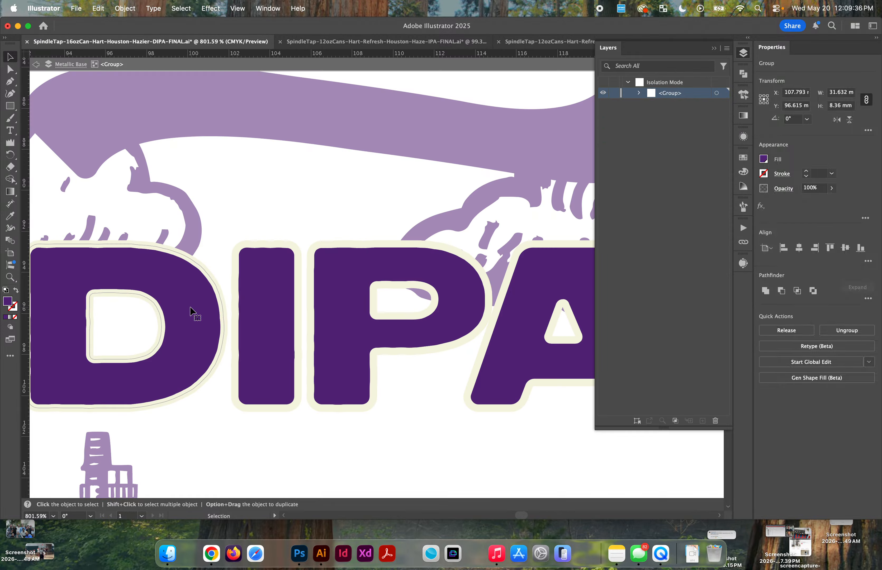
{"action": "key", "text": "super+z"}
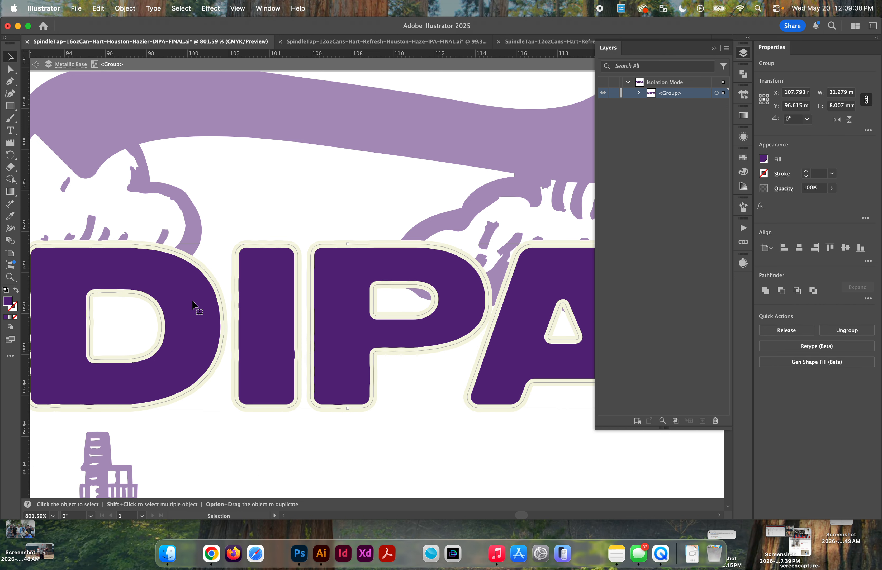
{"action": "left_click", "coordinate": [743, 137]}
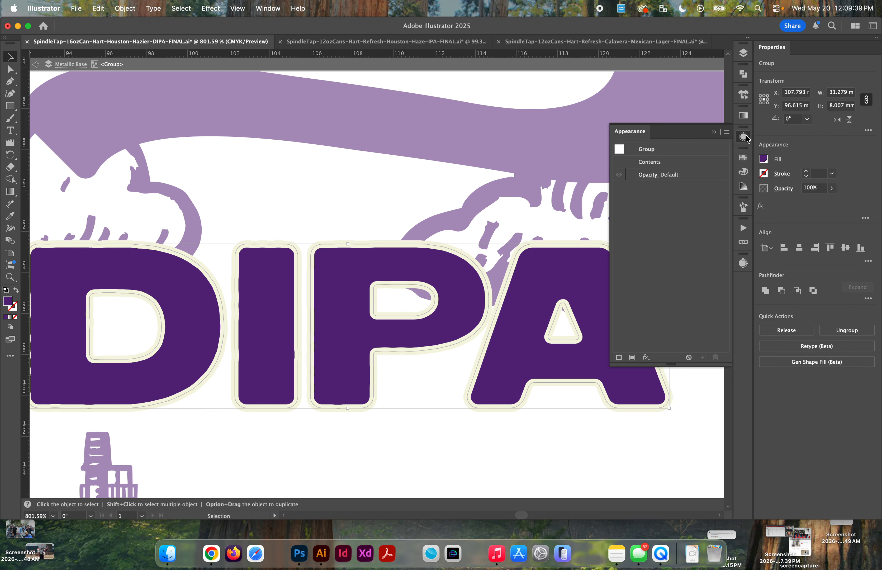
{"action": "left_click", "coordinate": [713, 132]}
Step: Test-move the expanded cream outline apart from the purple DIPA letters, undoing each move
{"action": "left_click", "coordinate": [268, 157]}
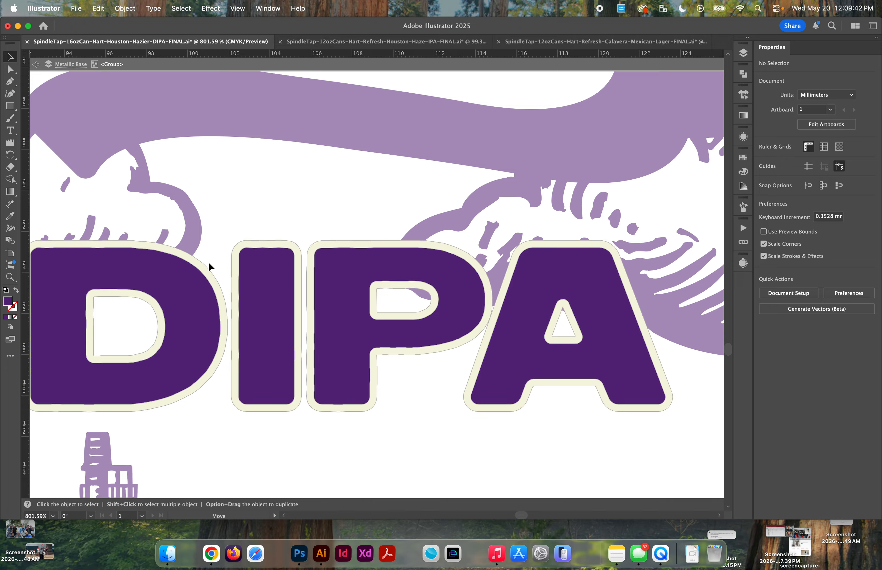
{"action": "key", "text": "a"}
{"action": "left_click_drag", "start_coordinate": [207, 272], "coordinate": [244, 224]}
{"action": "key", "text": "super+z"}
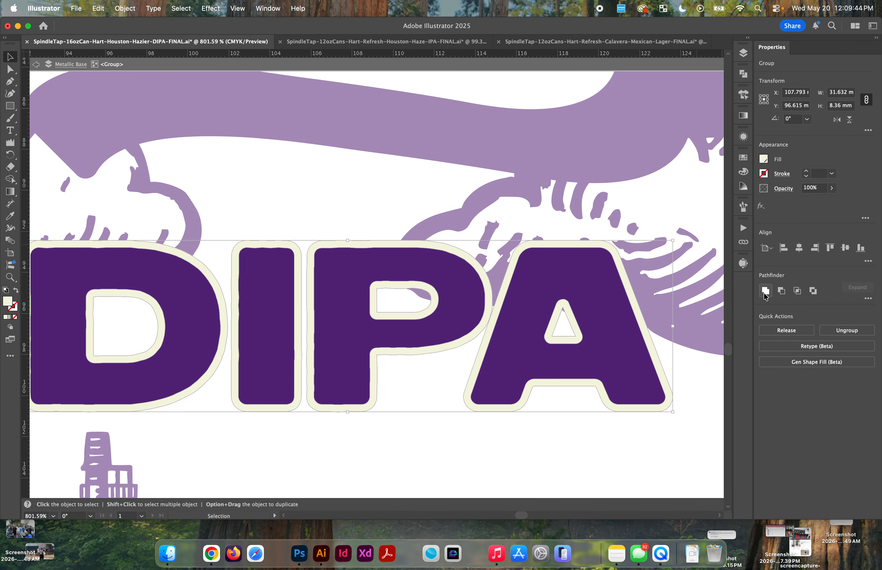
{"action": "left_click_drag", "start_coordinate": [181, 255], "coordinate": [205, 199]}
{"action": "key", "text": "super+z"}
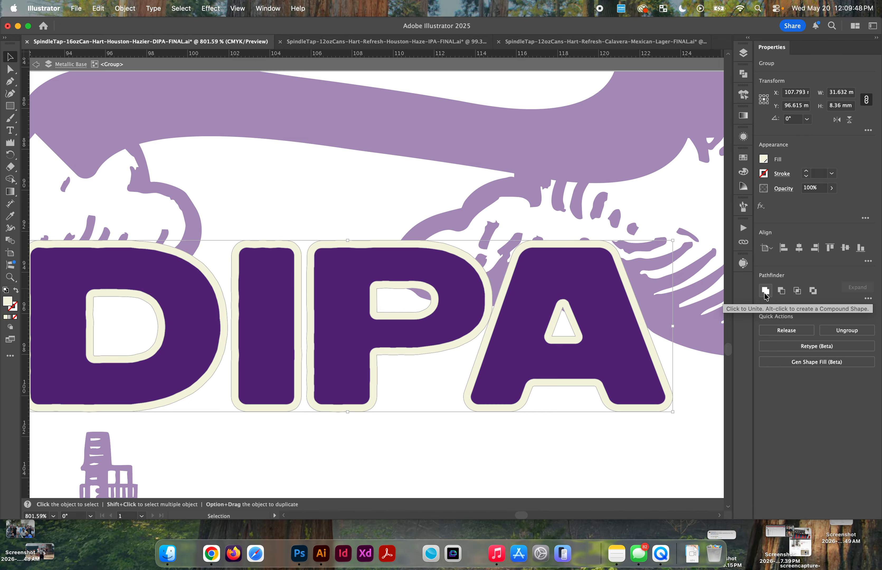
Step: Select the purple DIPA backing shapes by matching attributes with the Magic Wand and unite them into one compound path
{"action": "left_click", "coordinate": [425, 372]}
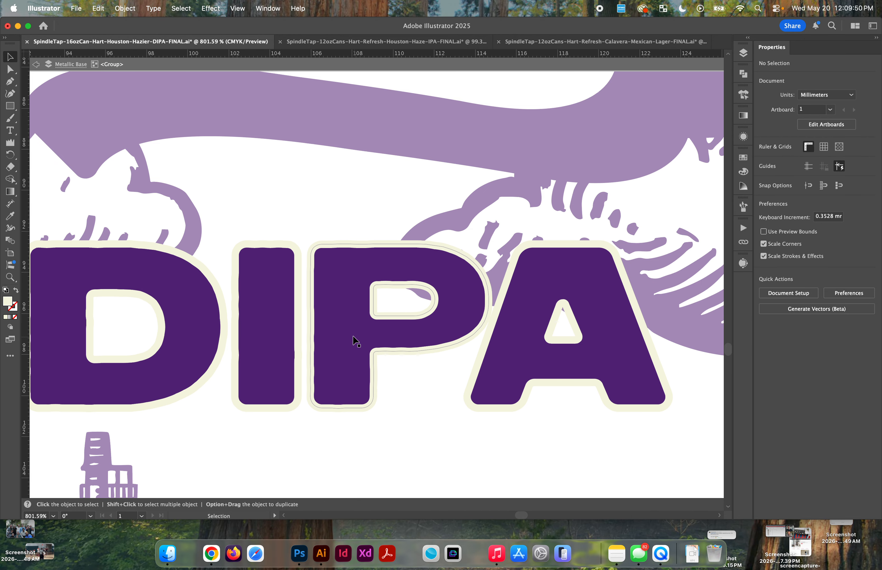
{"action": "key", "text": "y"}
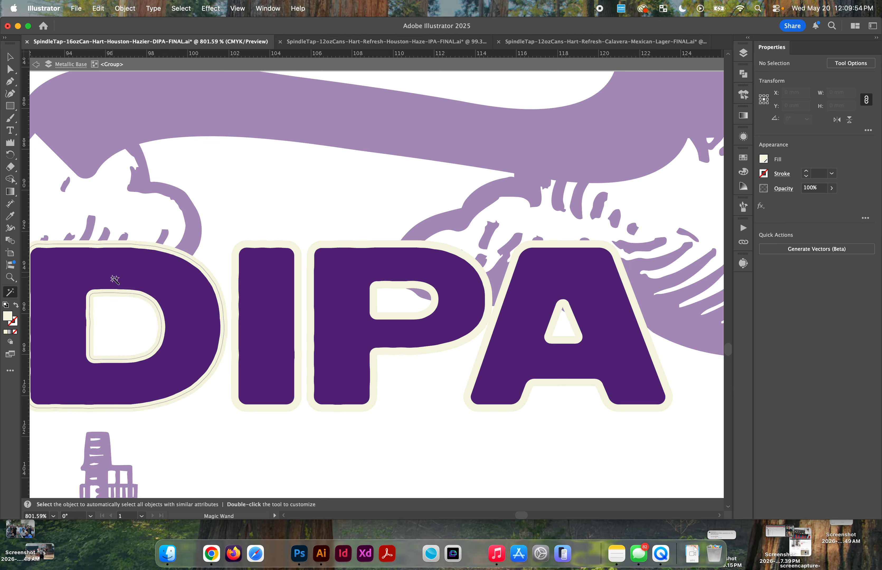
{"action": "left_click", "coordinate": [160, 276]}
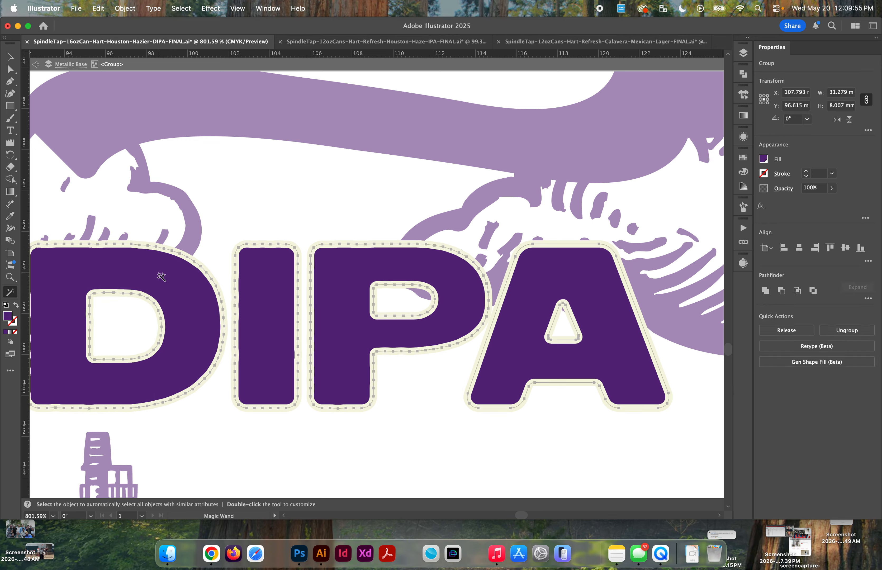
{"action": "left_click", "coordinate": [765, 291]}
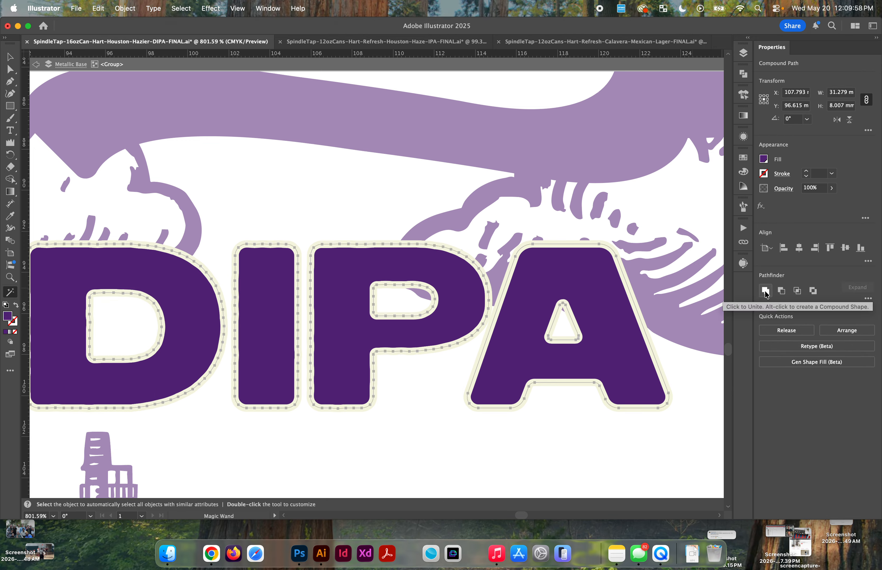
Step: Try to subtract the front shape using Minus Front on the cream DIPA outline and the united purple backing
{"action": "key", "text": "v"}
{"action": "left_click", "coordinate": [320, 239]}
{"action": "left_click", "coordinate": [337, 267]}
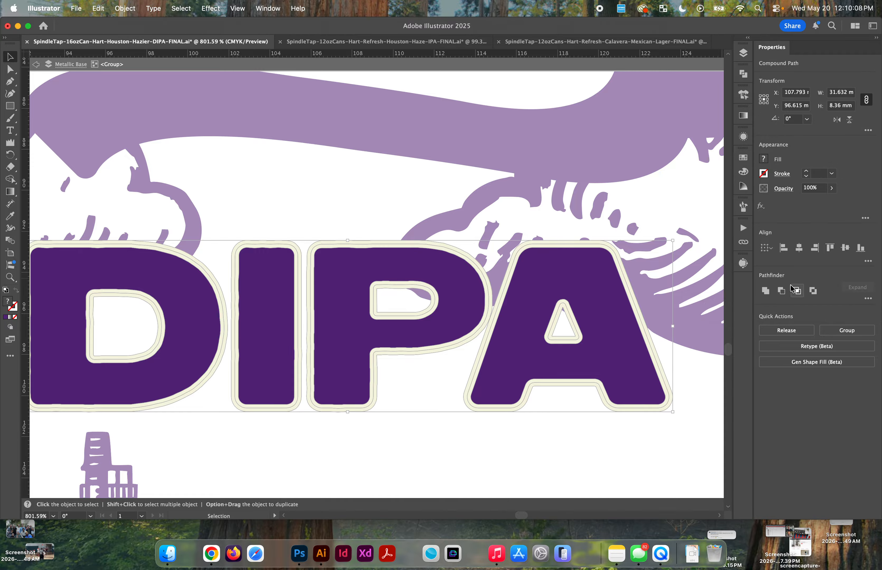
{"action": "left_click", "coordinate": [781, 291]}
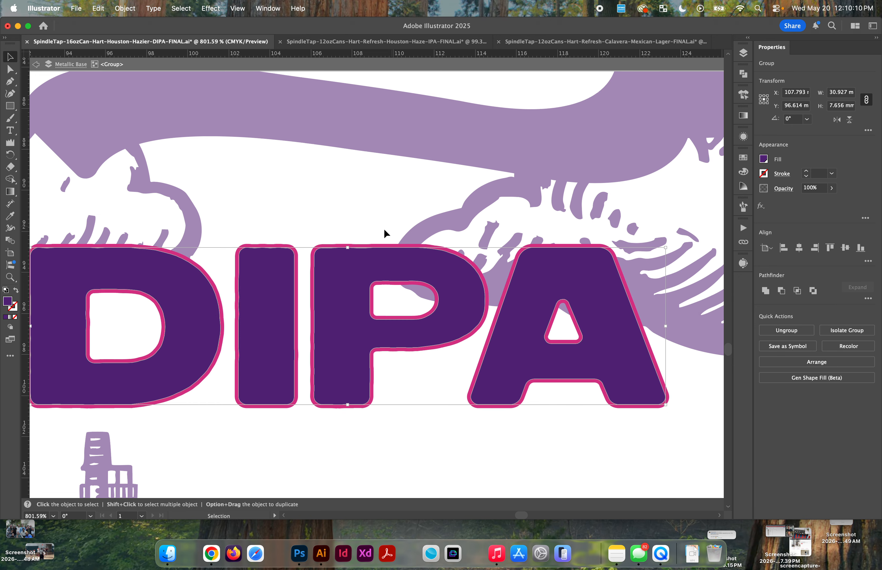
Step: Delete the magenta outline around the DIPA letters, and select the remaining purple lettering
{"action": "left_click", "coordinate": [425, 224]}
{"action": "left_click", "coordinate": [387, 246]}
{"action": "key", "text": "Delete"}
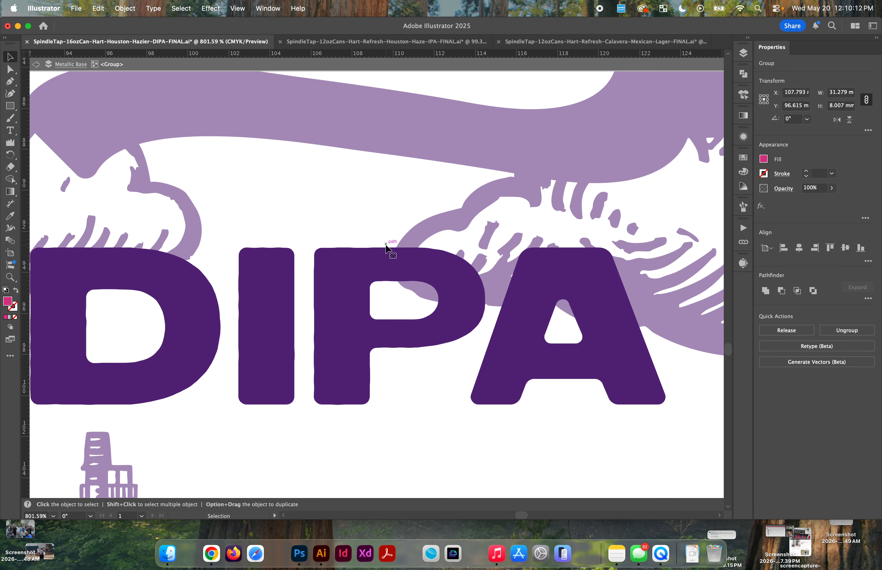
{"action": "scroll", "coordinate": [385, 247], "scroll_direction": "down", "scroll_amount": 3}
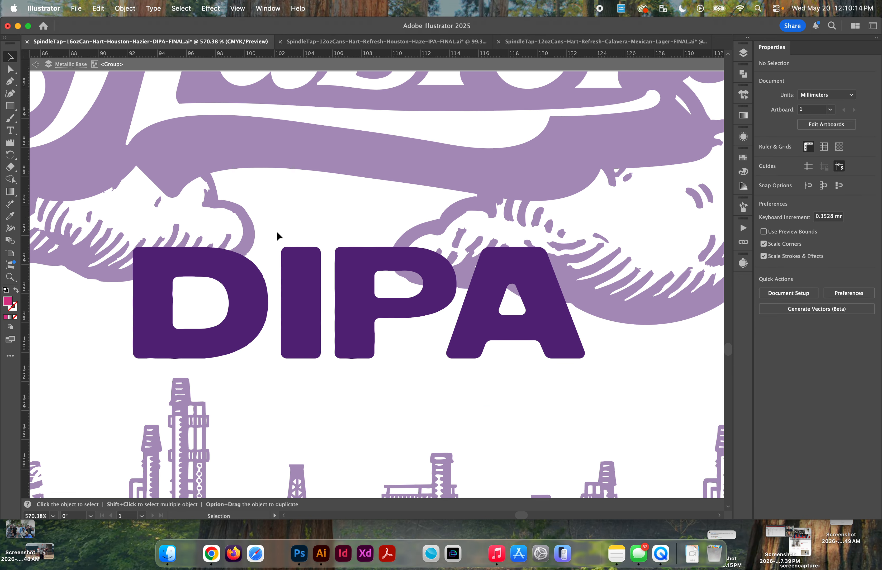
{"action": "left_click", "coordinate": [171, 262]}
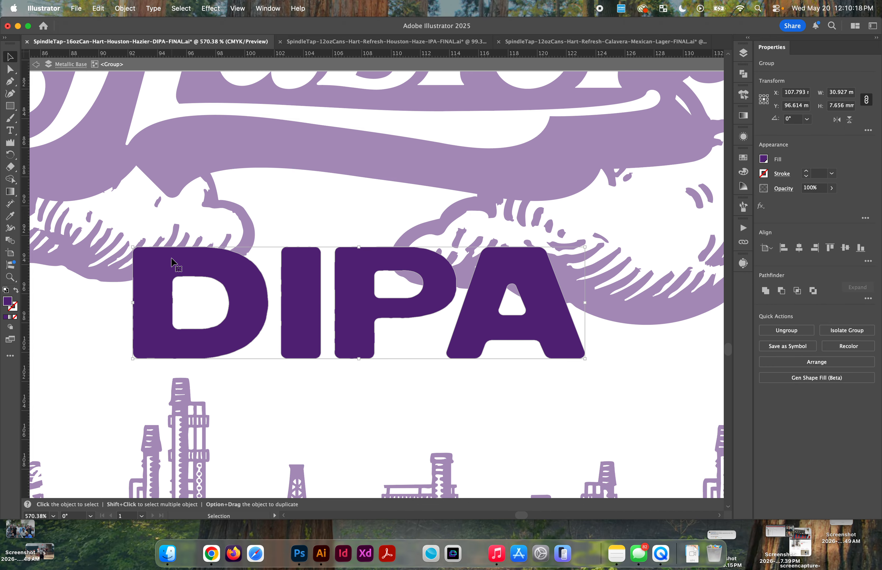
Step: Undo the DIPA subtraction, delete the extra backing shape, and test-move the remaining pieces, undoing each move
{"action": "key", "text": "super+z"}
{"action": "left_click", "coordinate": [185, 223]}
{"action": "left_click", "coordinate": [216, 264]}
{"action": "key", "text": "Delete"}
{"action": "left_click_drag", "start_coordinate": [228, 246], "coordinate": [154, 199]}
{"action": "key", "text": "super+z"}
{"action": "left_click_drag", "start_coordinate": [225, 243], "coordinate": [188, 219]}
{"action": "key", "text": "super+z"}
Step: Remove the cream DIPA outline from the isolated group, exit isolation, and restore the outline in place over the artwork
{"action": "left_click", "coordinate": [188, 160]}
{"action": "left_click", "coordinate": [154, 245]}
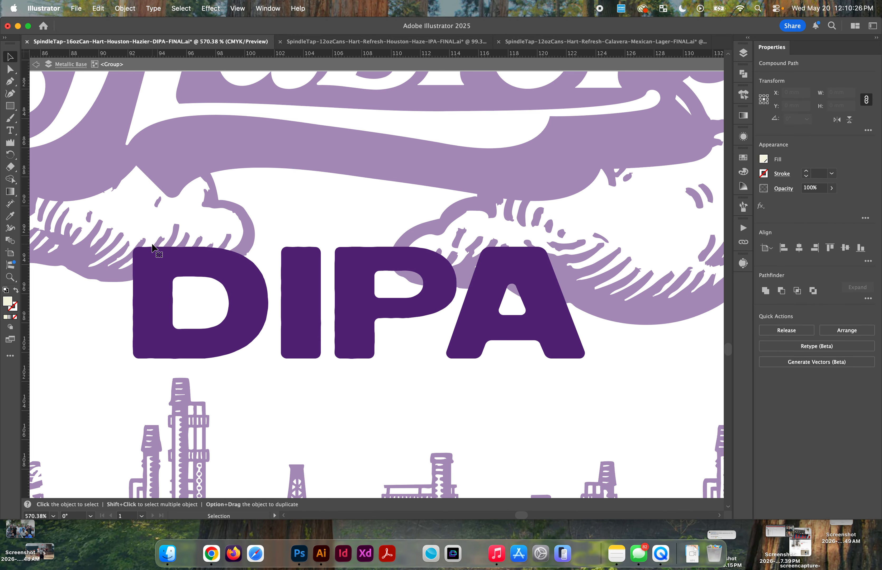
{"action": "key", "text": "Delete"}
{"action": "double_click", "coordinate": [167, 205]}
{"action": "left_click", "coordinate": [176, 180]}
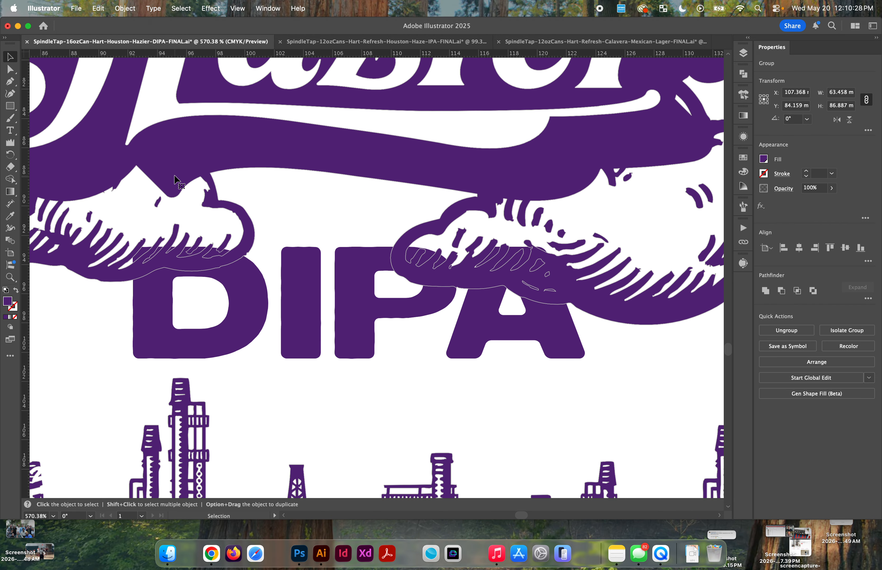
{"action": "key", "text": "super+z"}
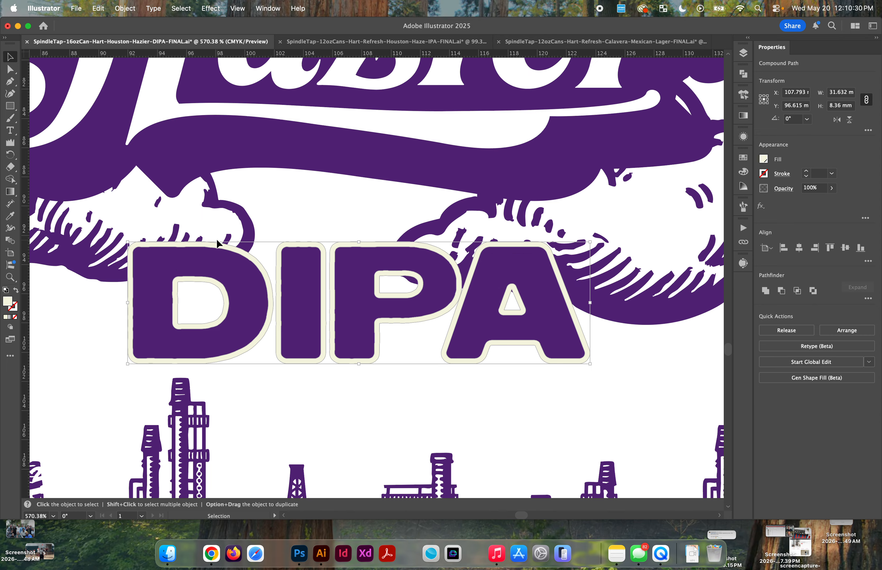
Step: Test-move the cream DIPA outline away from the purple letters, and undo the move
{"action": "left_click", "coordinate": [257, 213]}
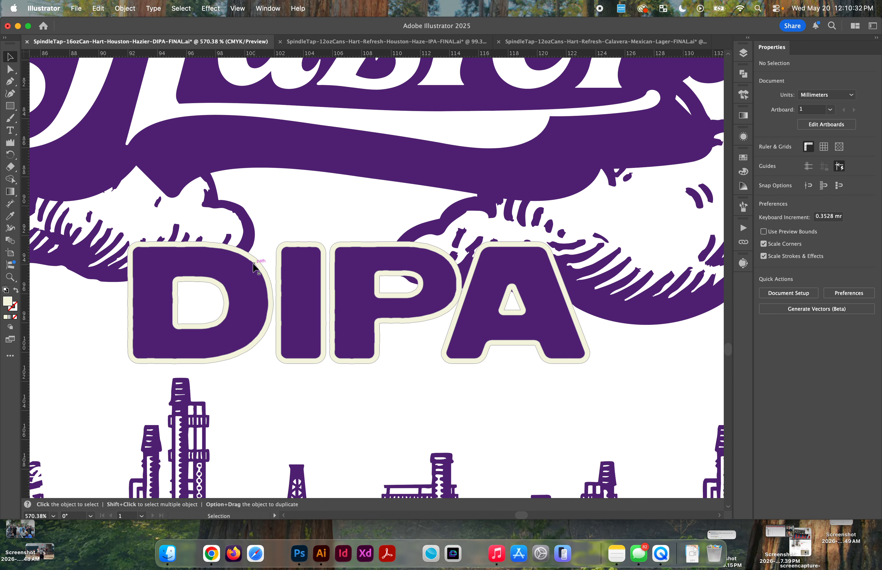
{"action": "left_click_drag", "start_coordinate": [256, 259], "coordinate": [283, 208]}
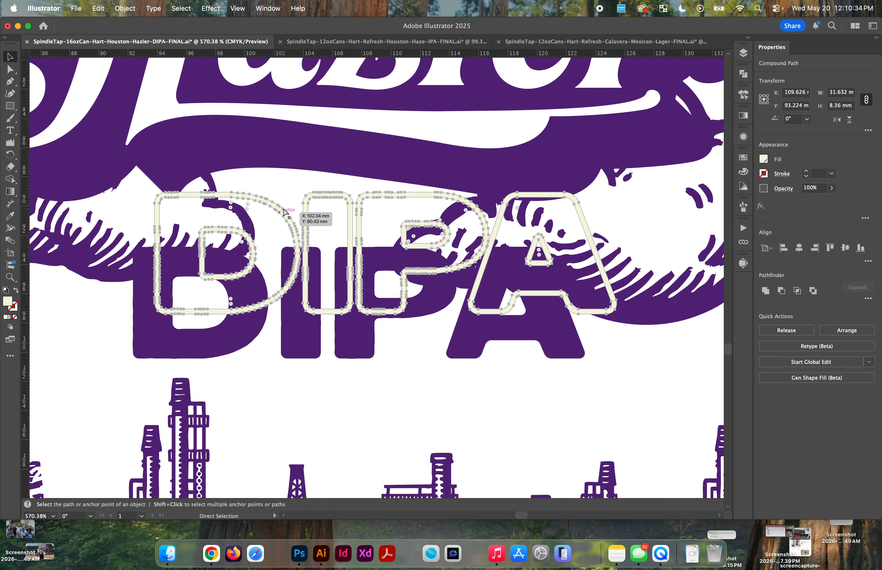
{"action": "key", "text": "super+z"}
Step: Try to subtract the cream DIPA outline from the purple label artwork with Minus Front, and undo the result
{"action": "left_click", "coordinate": [248, 230], "text": "shift"}
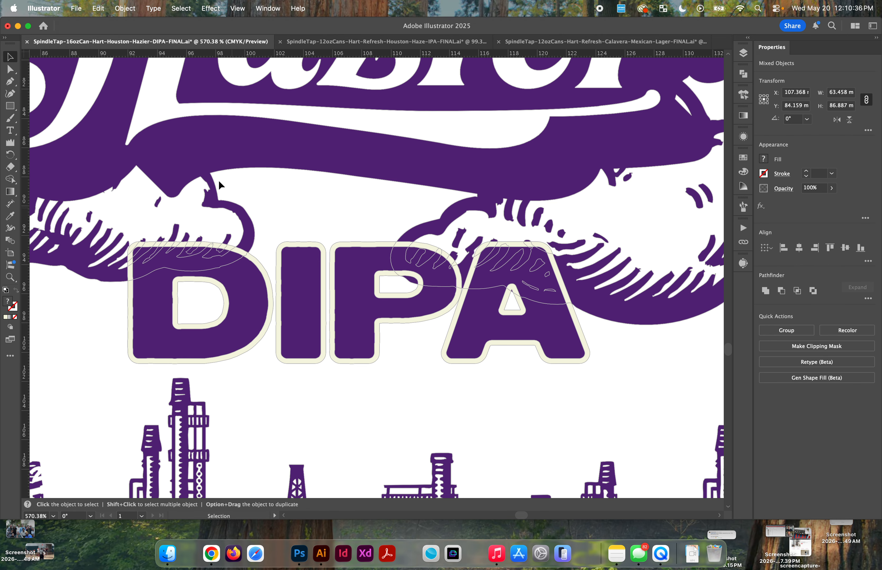
{"action": "scroll", "coordinate": [227, 202], "scroll_direction": "up", "scroll_amount": 3}
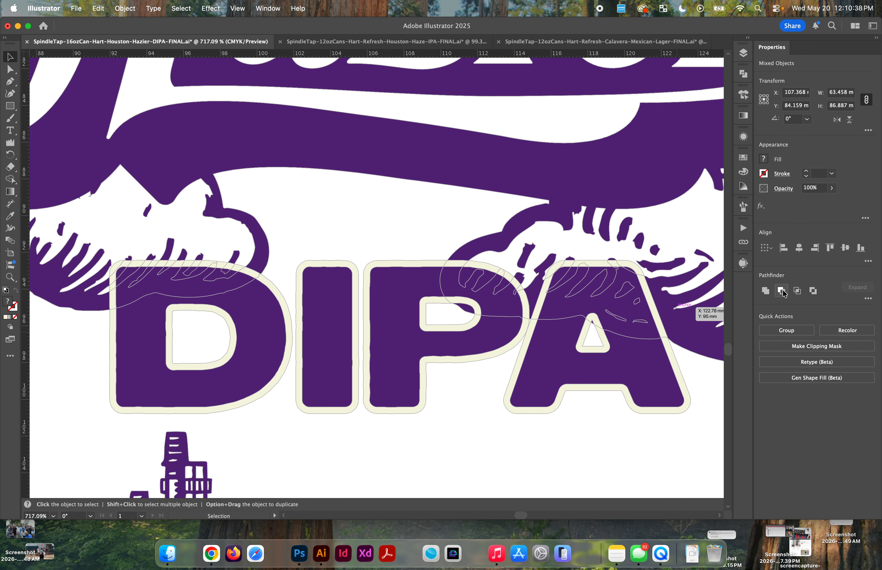
{"action": "left_click", "coordinate": [783, 291]}
{"action": "scroll", "coordinate": [416, 309], "scroll_direction": "down", "scroll_amount": 2}
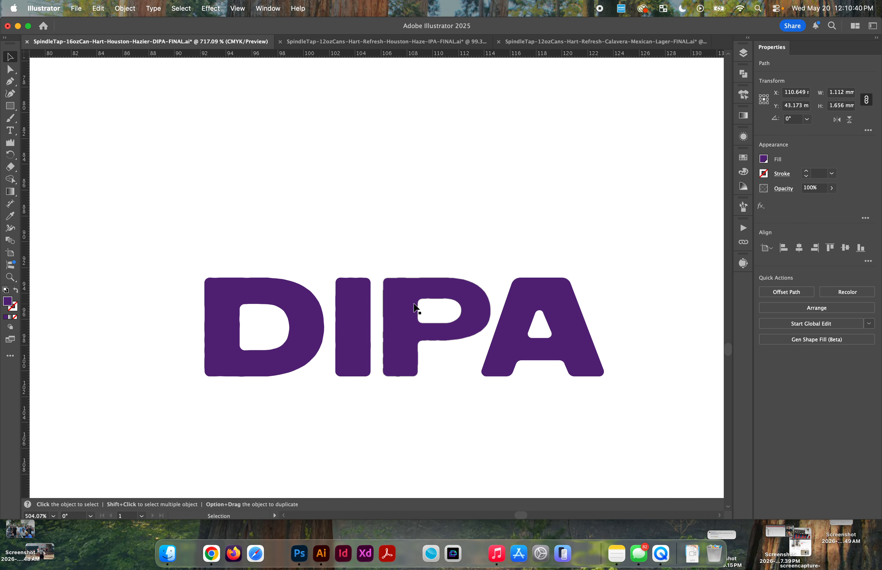
{"action": "scroll", "coordinate": [417, 308], "scroll_direction": "down", "scroll_amount": 5}
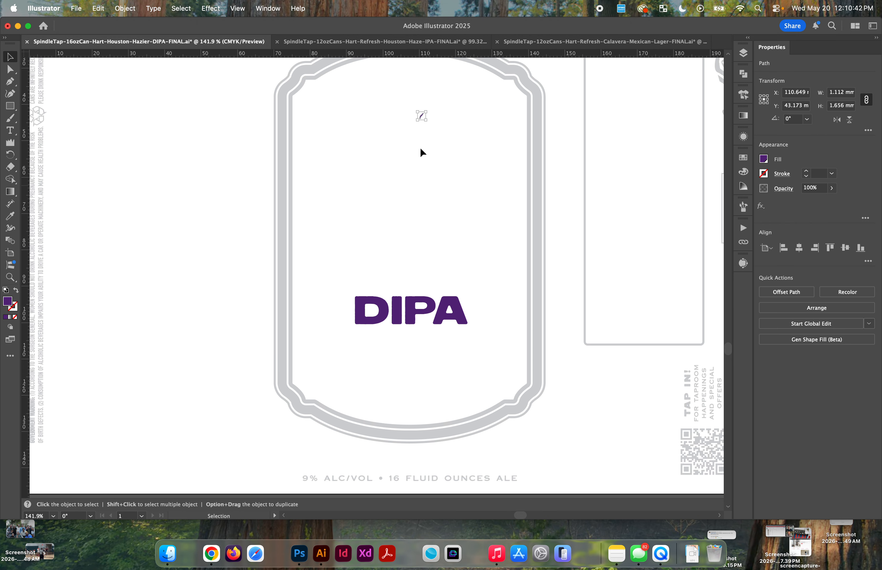
{"action": "key", "text": "super+z"}
{"action": "left_click", "coordinate": [459, 90]}
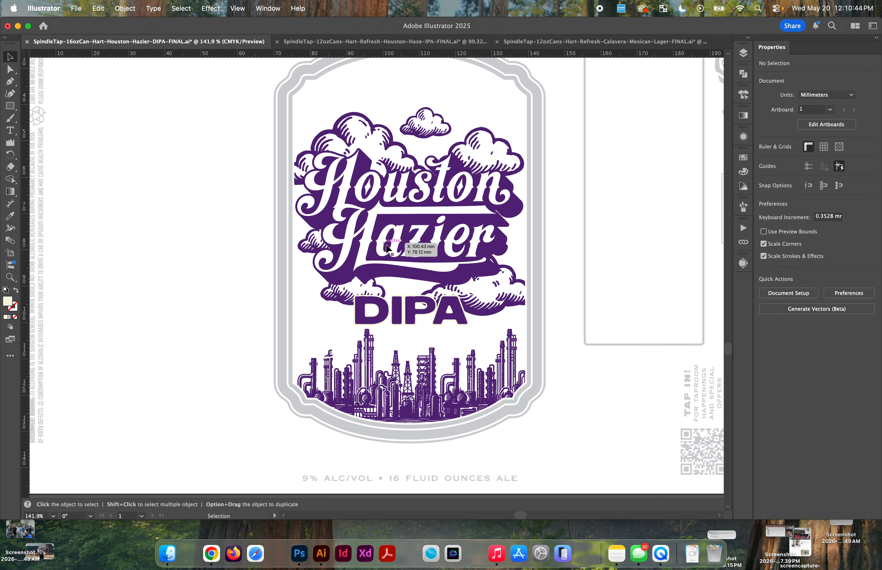
Step: Unite the cream DIPA outline, and unite the purple Houston Hazier artwork into a single compound path
{"action": "scroll", "coordinate": [385, 245], "scroll_direction": "up", "scroll_amount": 3}
{"action": "left_click", "coordinate": [404, 347]}
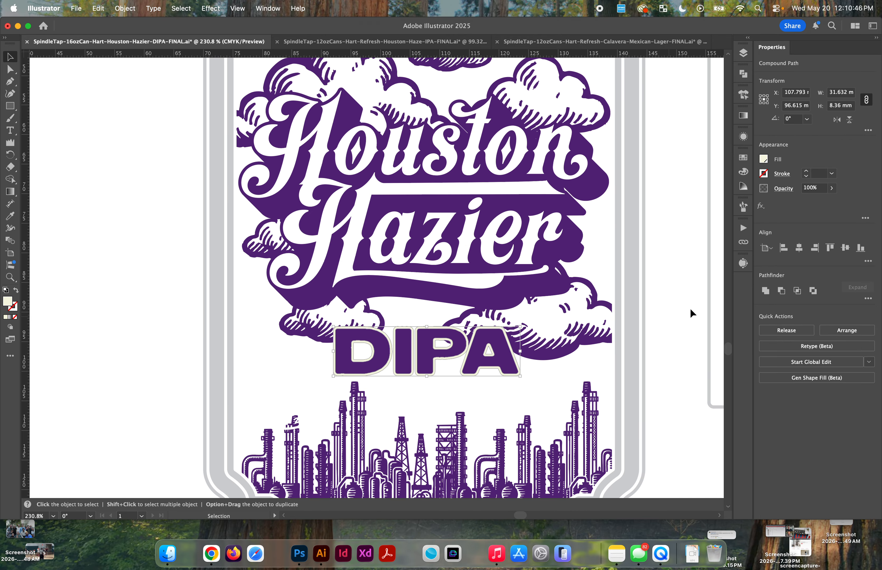
{"action": "left_click", "coordinate": [765, 291]}
{"action": "left_click", "coordinate": [522, 219]}
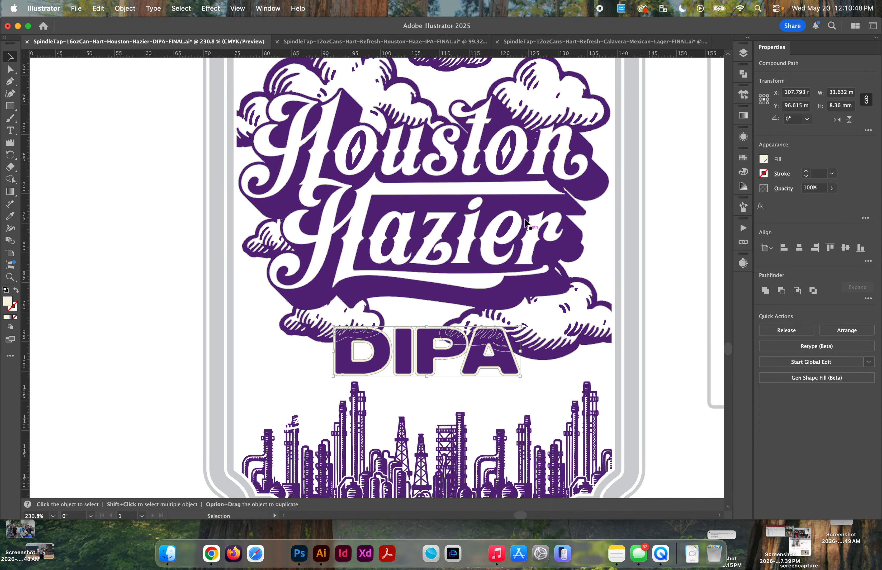
{"action": "left_click", "coordinate": [771, 296]}
{"action": "scroll", "coordinate": [421, 287], "scroll_direction": "up", "scroll_amount": 2}
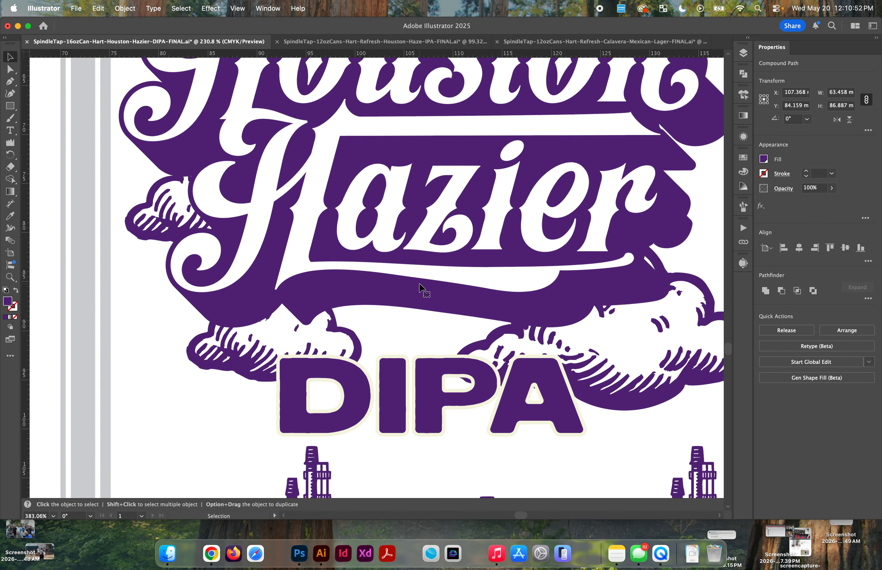
Step: Knock the cream DIPA outline out of the united purple artwork with Minus Front
{"action": "left_click", "coordinate": [292, 361], "text": "shift"}
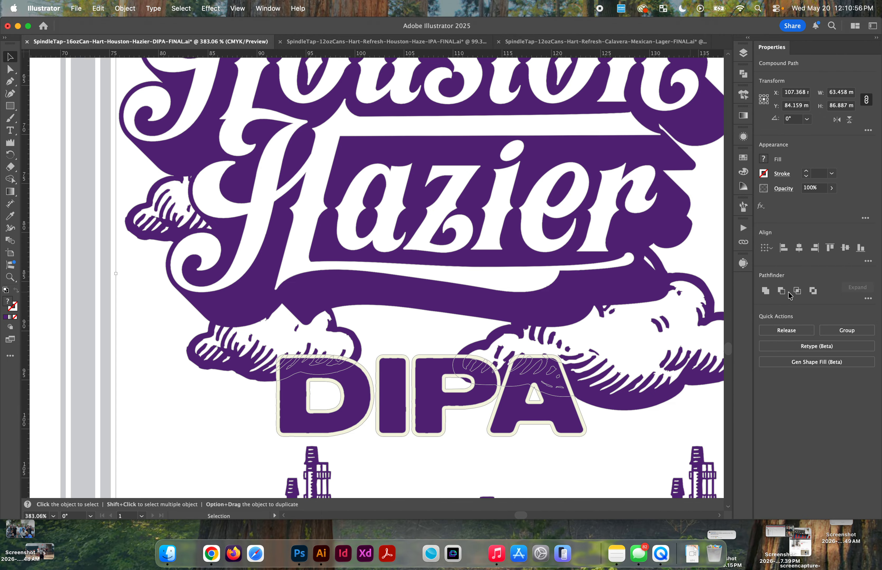
{"action": "left_click", "coordinate": [781, 290]}
{"action": "scroll", "coordinate": [440, 324], "scroll_direction": "down", "scroll_amount": 5}
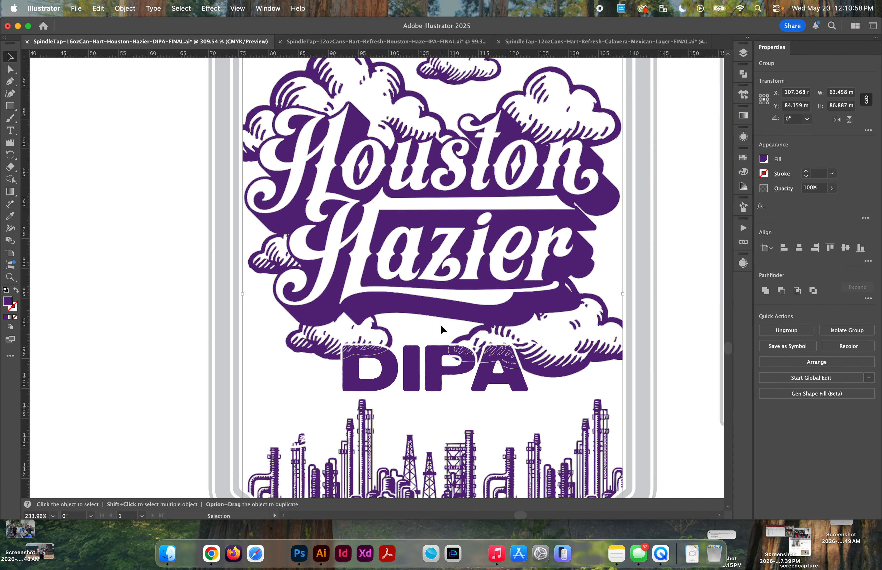
Step: Examine the knocked-out cloud edges around the DIPA lettering, switching between Outline and Preview views
{"action": "scroll", "coordinate": [440, 324], "scroll_direction": "down", "scroll_amount": 4}
{"action": "scroll", "coordinate": [448, 249], "scroll_direction": "up", "scroll_amount": 4}
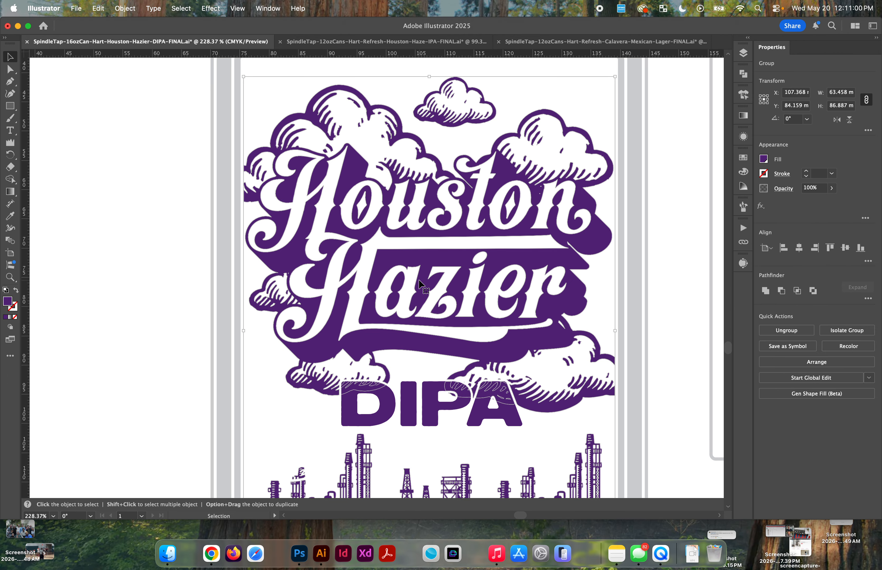
{"action": "scroll", "coordinate": [419, 280], "scroll_direction": "right", "scroll_amount": 3}
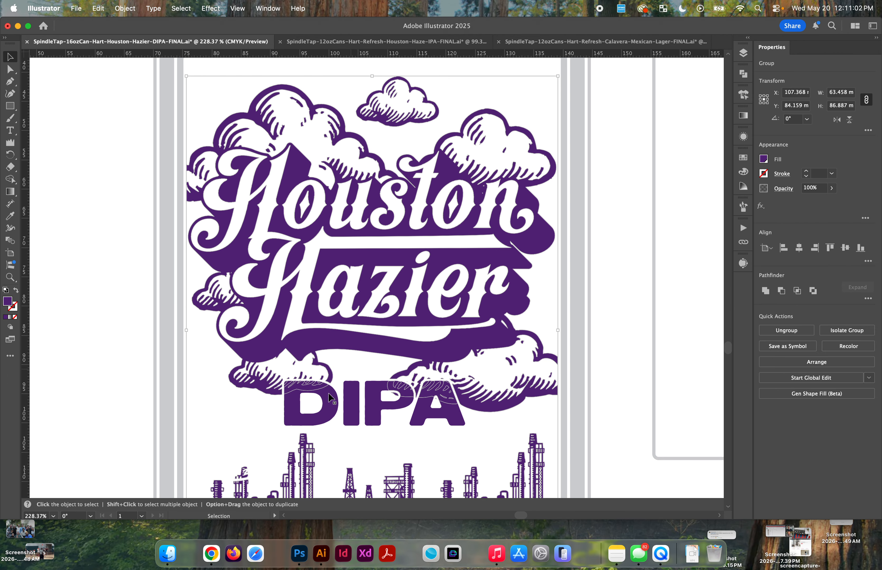
{"action": "key", "text": "a"}
{"action": "scroll", "coordinate": [260, 403], "scroll_direction": "up", "scroll_amount": 10}
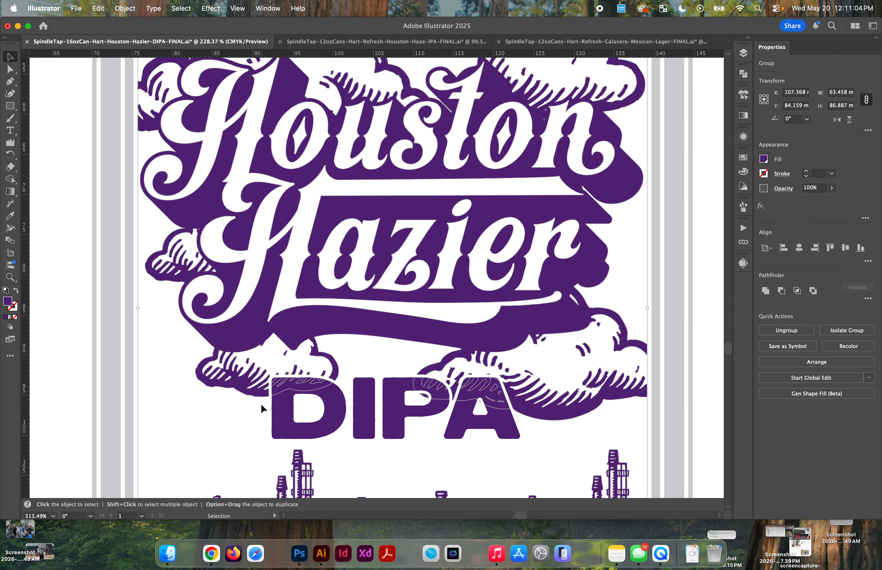
{"action": "key", "text": "super+y"}
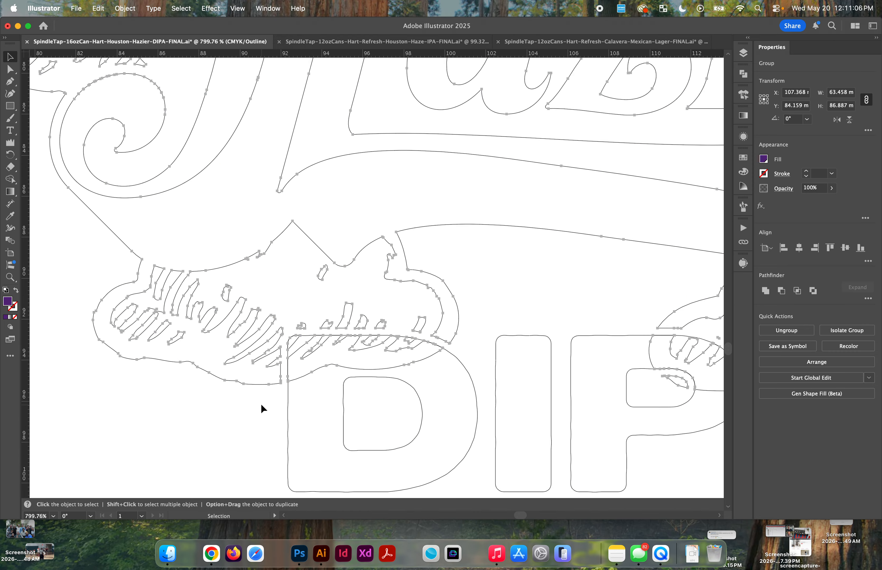
{"action": "key", "text": "super+y"}
{"action": "key", "text": "super+y"}
{"action": "key", "text": "super+y"}
{"action": "key", "text": "super+y"}
{"action": "scroll", "coordinate": [297, 338], "scroll_direction": "up", "scroll_amount": 5}
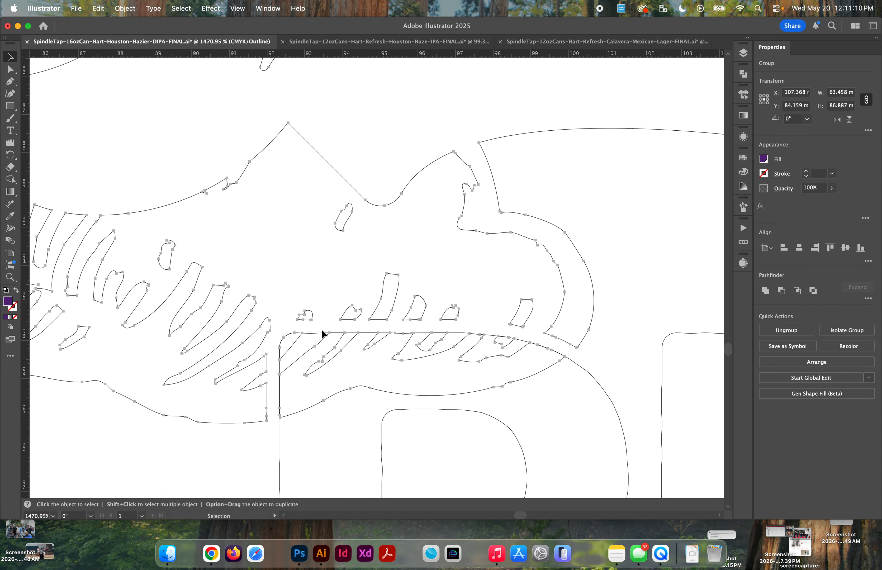
{"action": "key", "text": "super+y"}
{"action": "scroll", "coordinate": [290, 360], "scroll_direction": "down", "scroll_amount": 4}
{"action": "scroll", "coordinate": [292, 363], "scroll_direction": "down", "scroll_amount": 15}
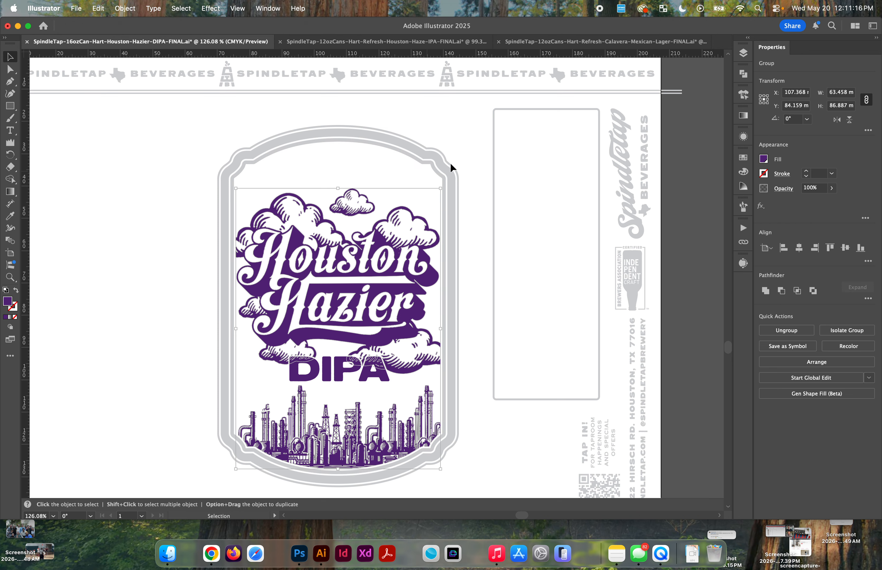
Step: Try to unite the purple label artwork with the grey base artwork, and undo the union
{"action": "left_click_drag", "start_coordinate": [475, 153], "coordinate": [419, 267]}
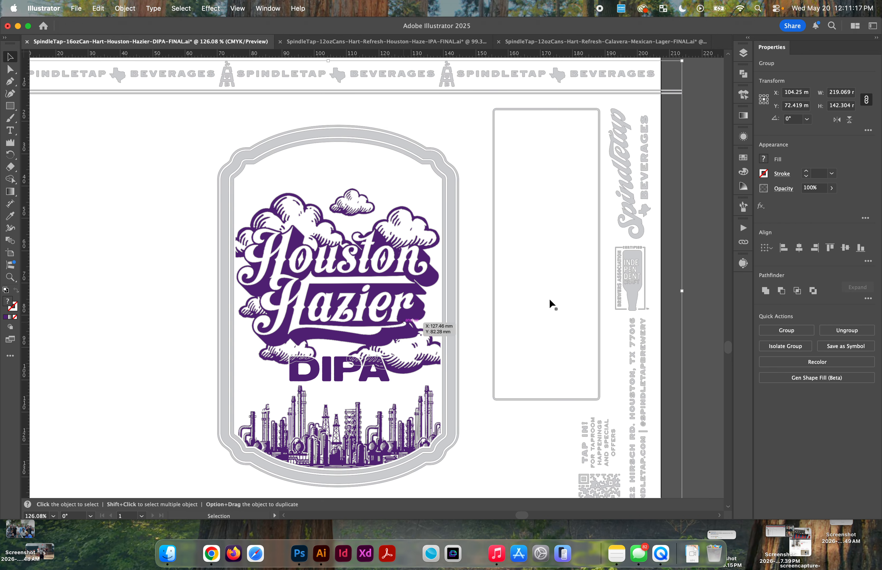
{"action": "left_click", "coordinate": [765, 291]}
{"action": "key", "text": "super+z"}
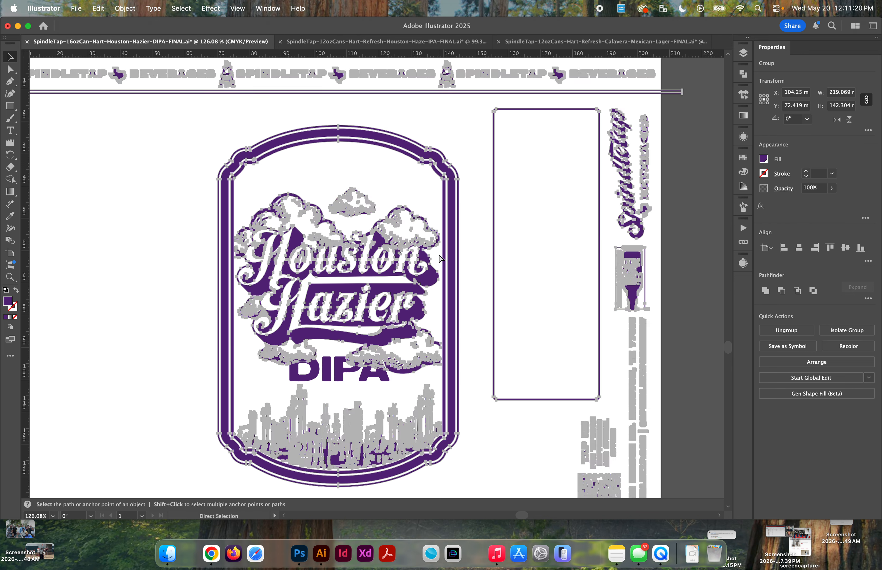
Step: Bring the grey base artwork group to the front of the purple Houston Hazier artwork
{"action": "left_click", "coordinate": [472, 184]}
{"action": "left_click", "coordinate": [411, 262]}
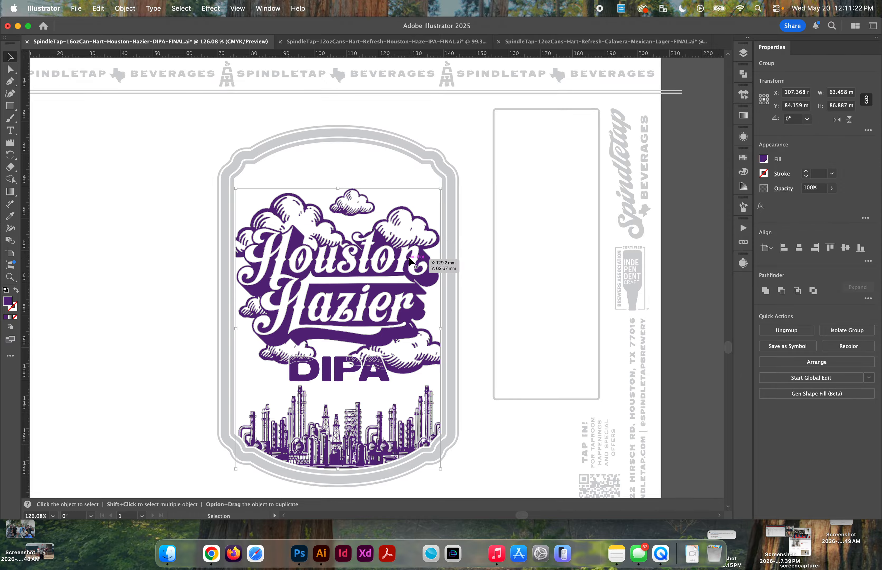
{"action": "left_click", "coordinate": [454, 173]}
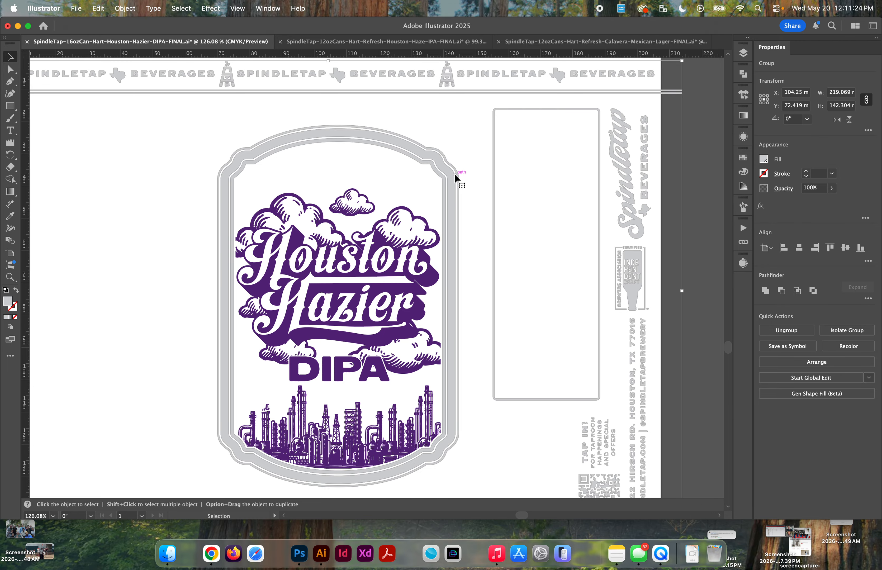
{"action": "right_click", "coordinate": [453, 173]}
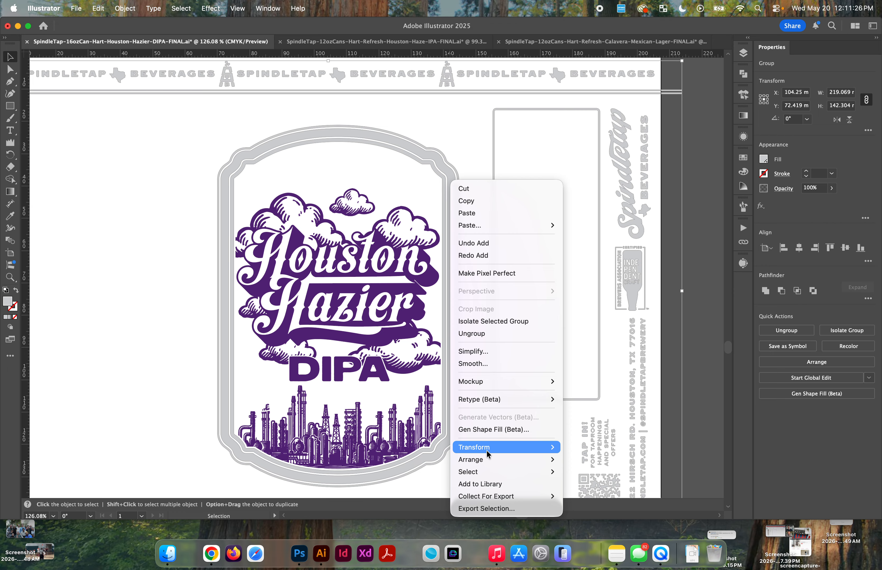
{"action": "mouse_move", "coordinate": [492, 459]}
{"action": "left_click", "coordinate": [592, 458]}
{"action": "left_click", "coordinate": [472, 169]}
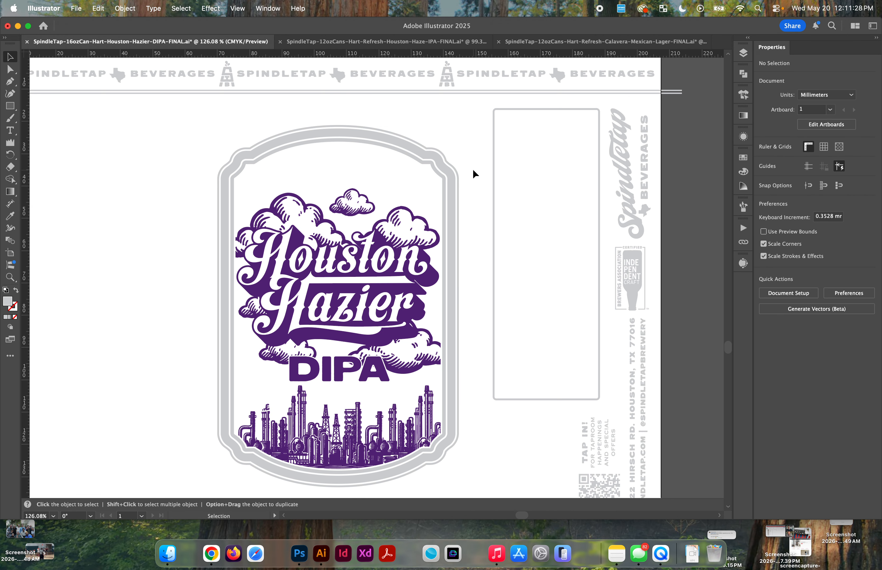
Step: Unite the purple Houston Hazier artwork, clouds and skyline with the grey base artwork
{"action": "left_click_drag", "start_coordinate": [473, 169], "coordinate": [362, 329]}
{"action": "left_click", "coordinate": [779, 289]}
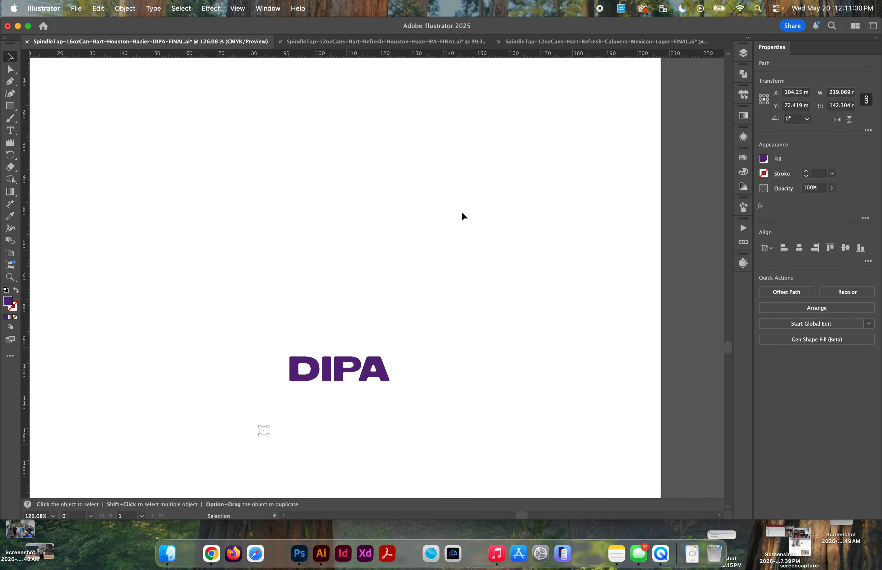
{"action": "key", "text": "super+z"}
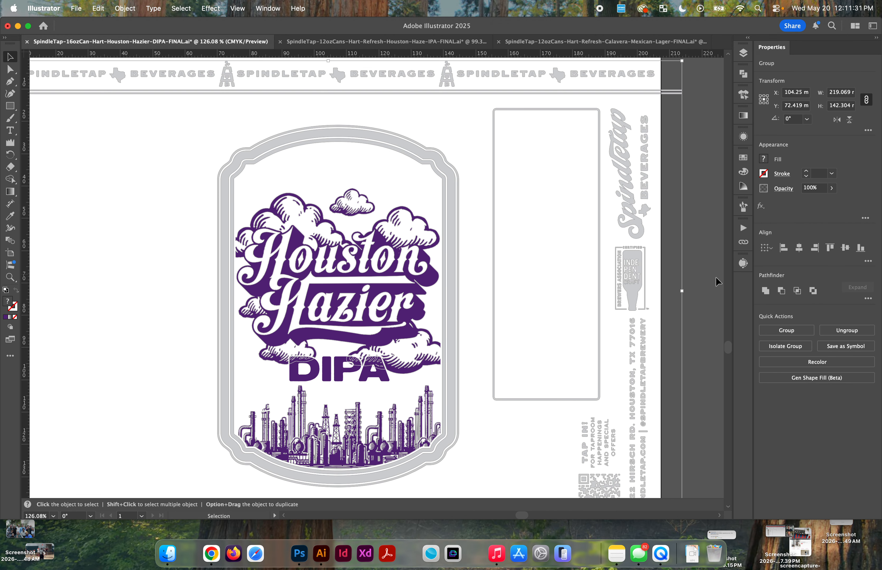
{"action": "left_click", "coordinate": [766, 292]}
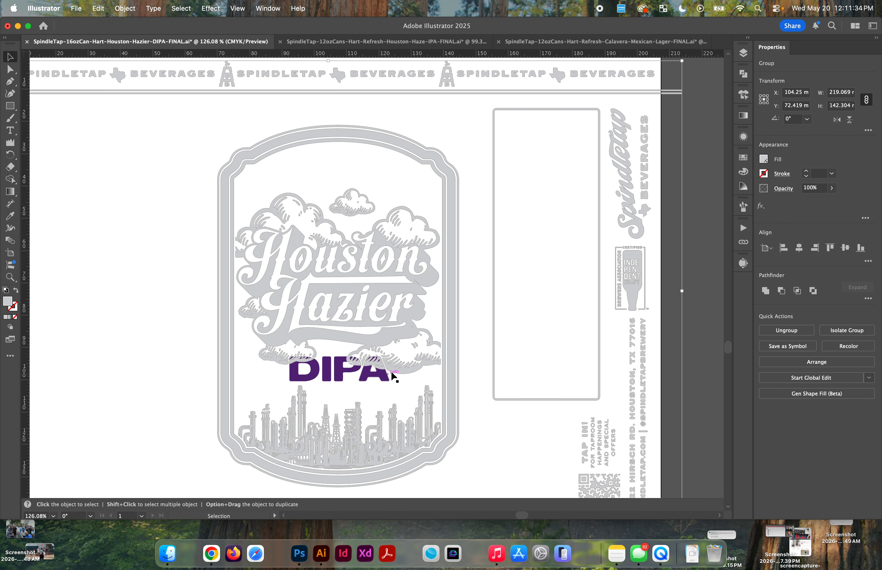
Step: Unite the purple DIPA lettering with the grey base artwork and clear the selection
{"action": "left_click", "coordinate": [371, 376]}
{"action": "left_click", "coordinate": [372, 369]}
{"action": "scroll", "coordinate": [371, 368], "scroll_direction": "down", "scroll_amount": 3}
{"action": "key", "text": "super+z"}
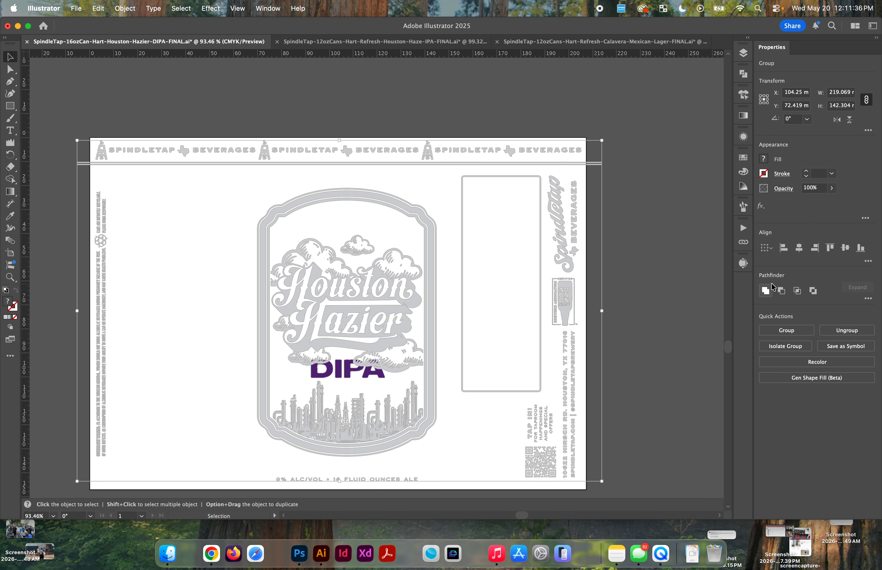
{"action": "left_click", "coordinate": [765, 291]}
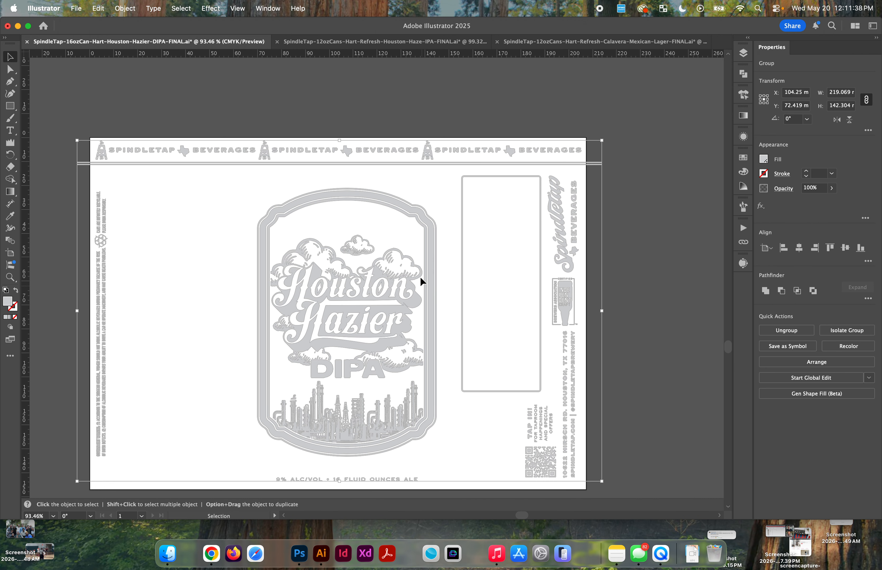
{"action": "key", "text": "i"}
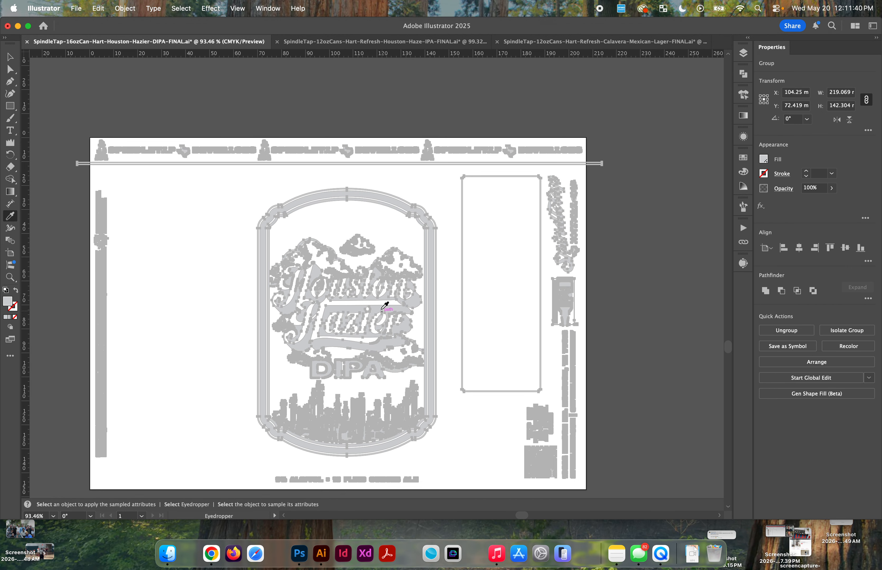
{"action": "key", "text": "v"}
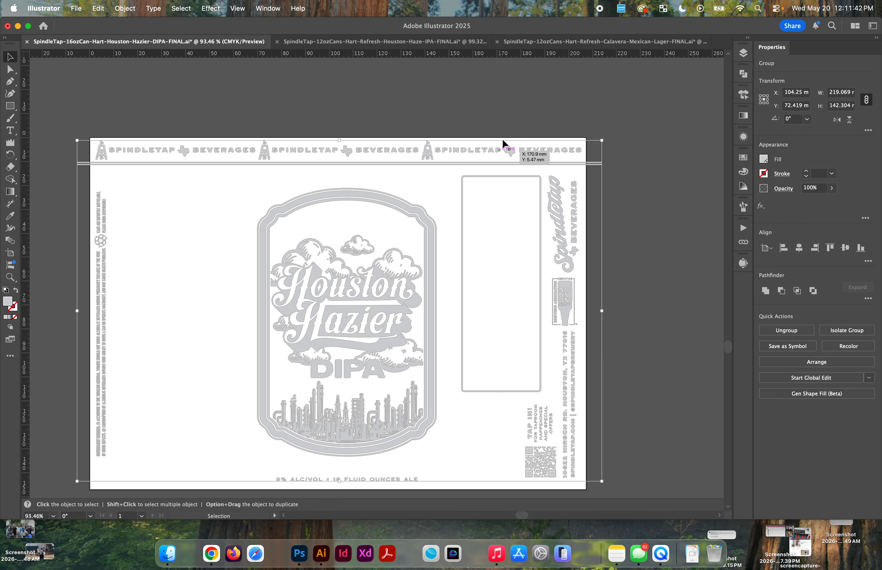
{"action": "left_click", "coordinate": [708, 171]}
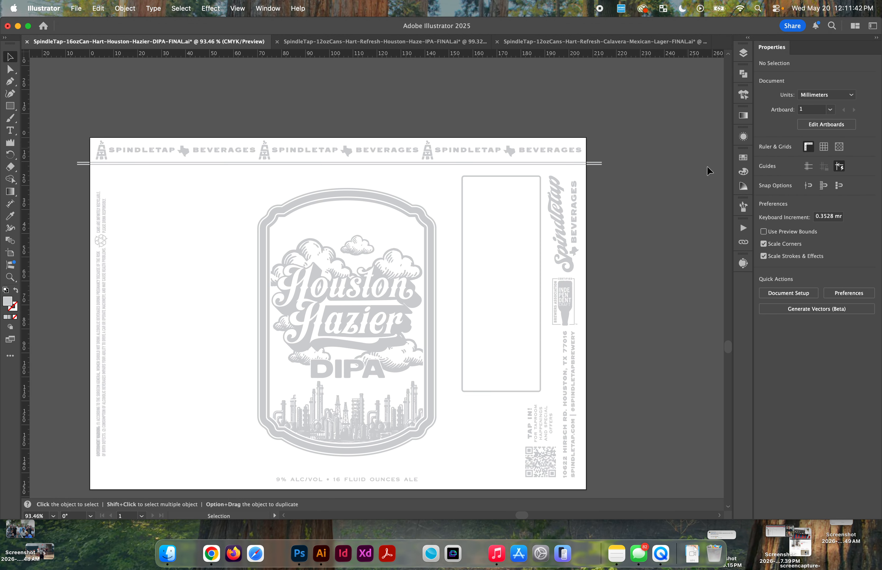
Step: Show the Your Design layer over the Metallic Base artwork and deselect everything
{"action": "left_click", "coordinate": [111, 220]}
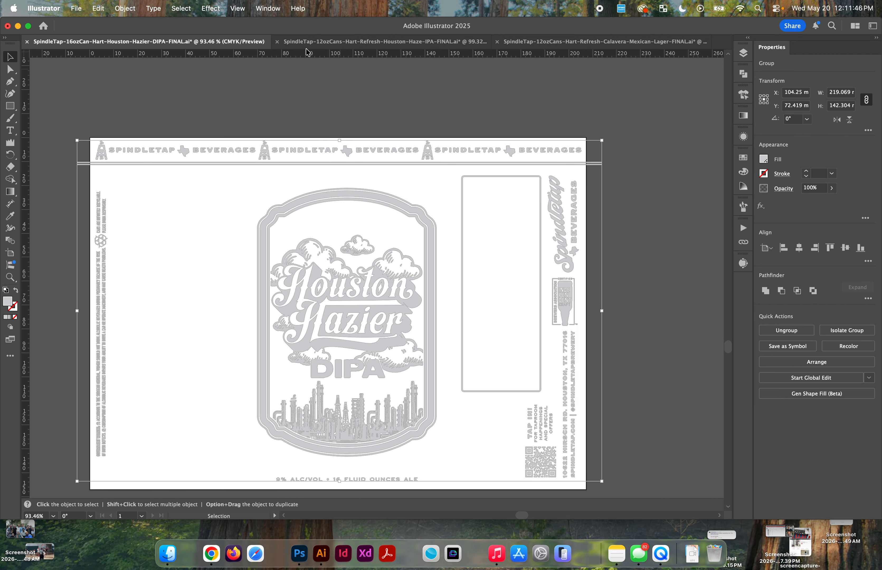
{"action": "left_click", "coordinate": [743, 53]}
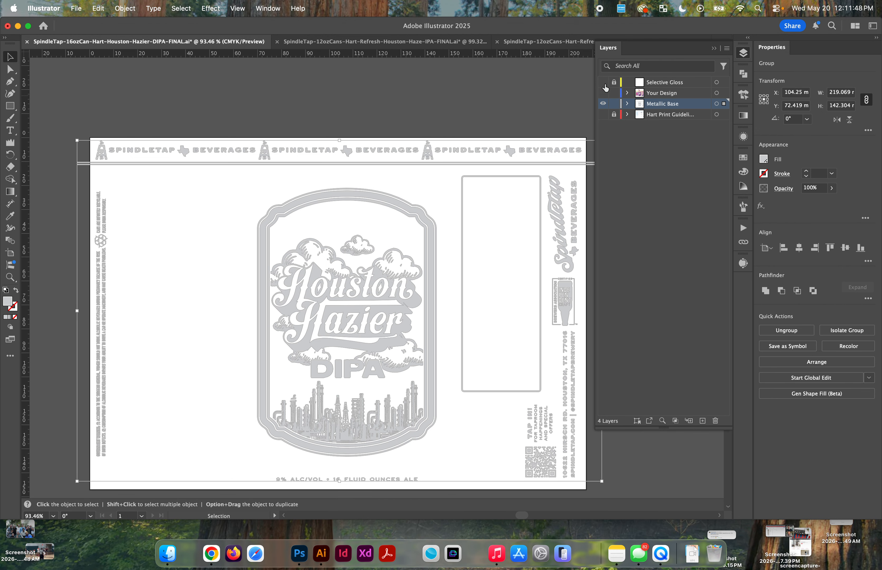
{"action": "left_click", "coordinate": [603, 93]}
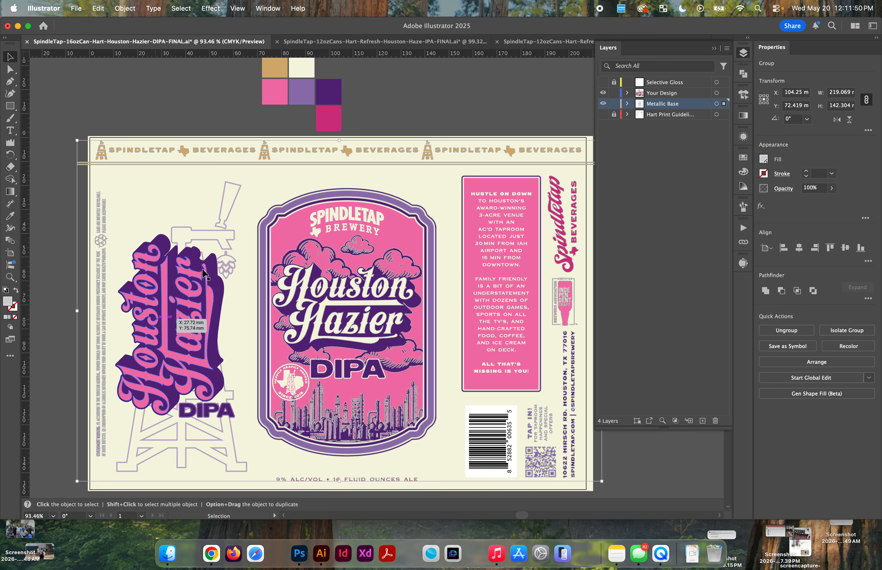
{"action": "scroll", "coordinate": [183, 259], "scroll_direction": "up", "scroll_amount": 3}
{"action": "key", "text": "super+shift+a"}
{"action": "scroll", "coordinate": [195, 237], "scroll_direction": "down", "scroll_amount": 4}
Step: Copy the rotated Houston Hazier DIPA lettering and tap tower in place onto the Metallic Base layer, and hide Your Design
{"action": "left_click", "coordinate": [195, 237]}
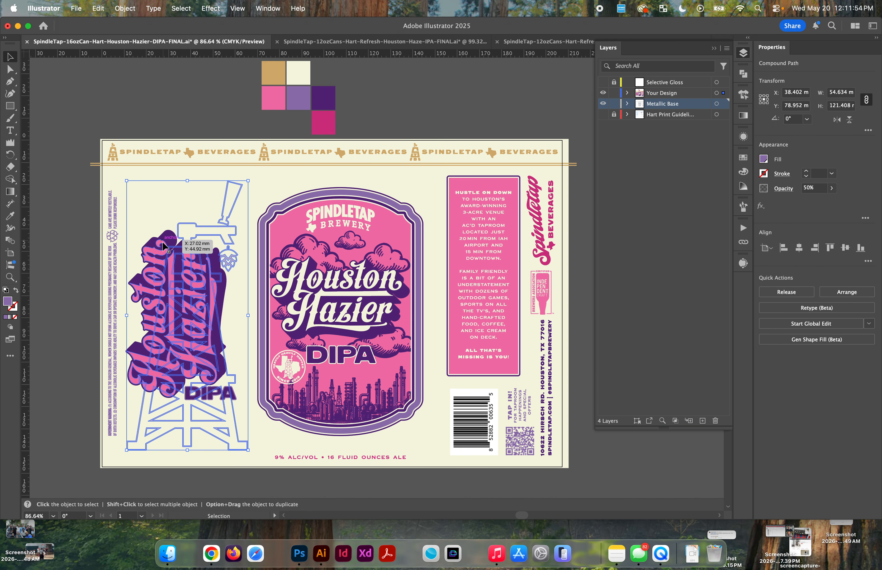
{"action": "scroll", "coordinate": [164, 246], "scroll_direction": "up", "scroll_amount": 2}
{"action": "scroll", "coordinate": [171, 252], "scroll_direction": "down", "scroll_amount": 1}
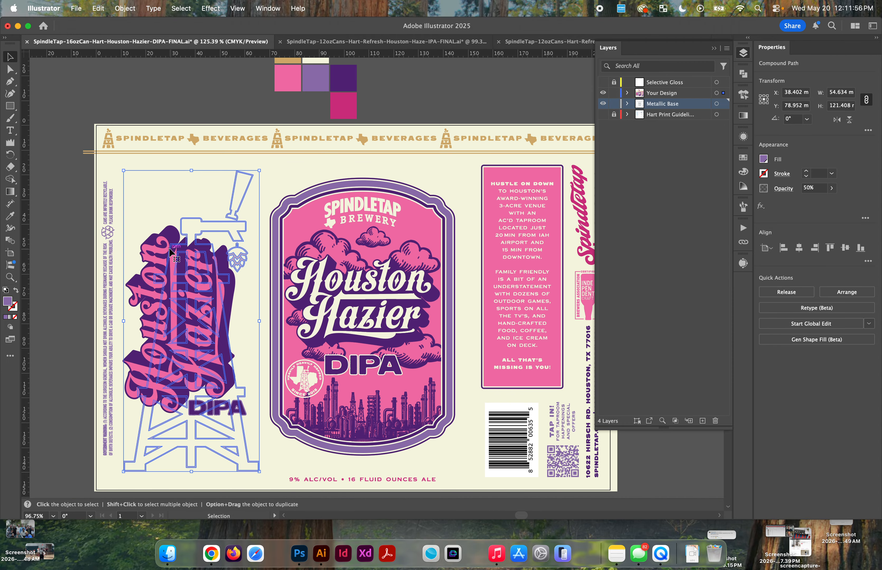
{"action": "scroll", "coordinate": [170, 252], "scroll_direction": "up", "scroll_amount": 3}
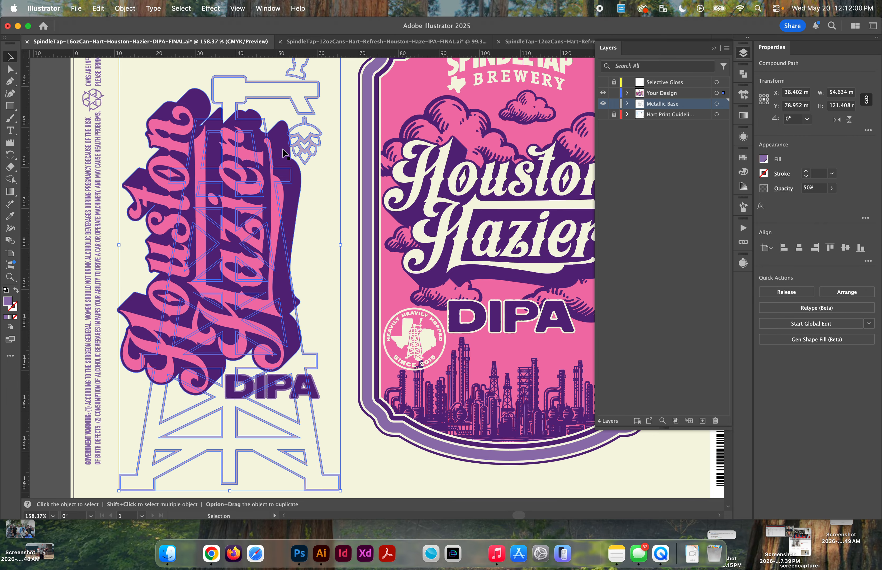
{"action": "scroll", "coordinate": [286, 152], "scroll_direction": "down", "scroll_amount": 2}
{"action": "scroll", "coordinate": [252, 297], "scroll_direction": "down", "scroll_amount": 1}
{"action": "left_click", "coordinate": [196, 429]}
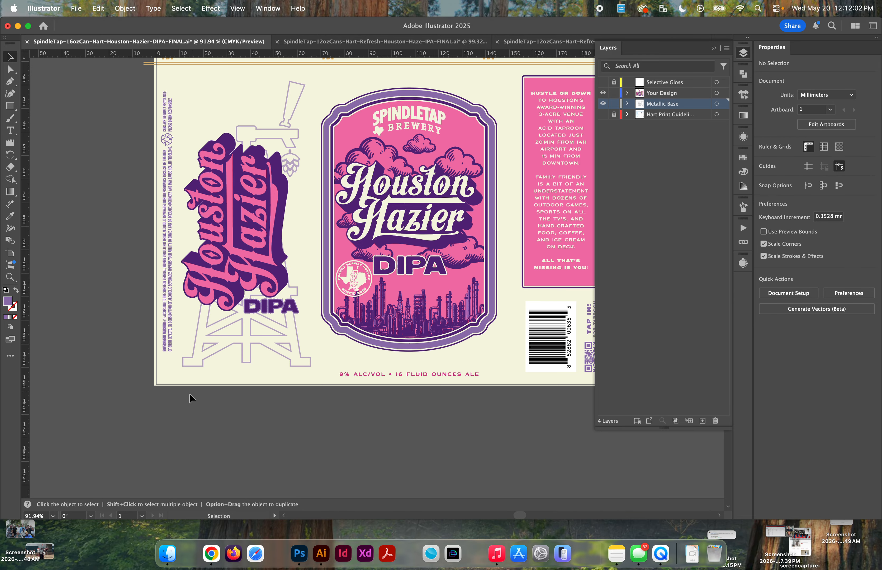
{"action": "left_click_drag", "start_coordinate": [297, 121], "coordinate": [268, 385]}
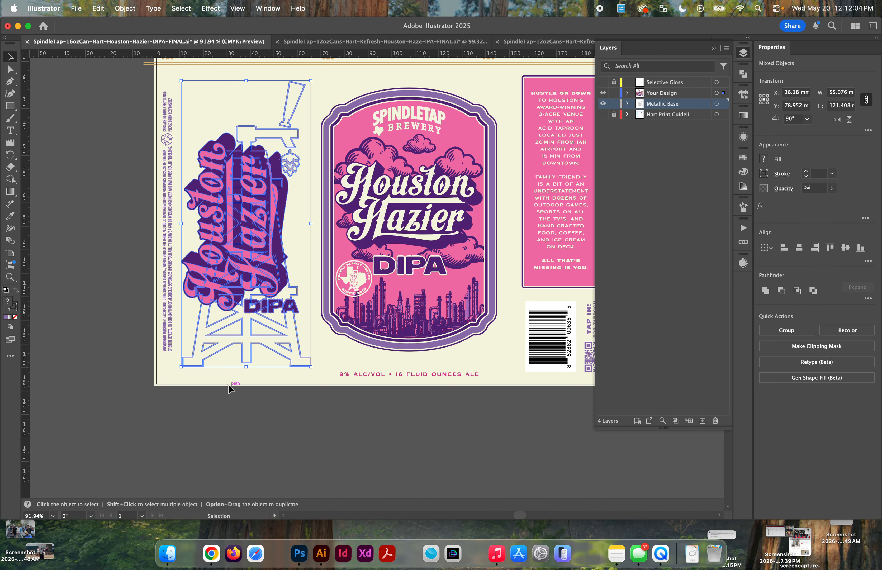
{"action": "left_click", "coordinate": [604, 93]}
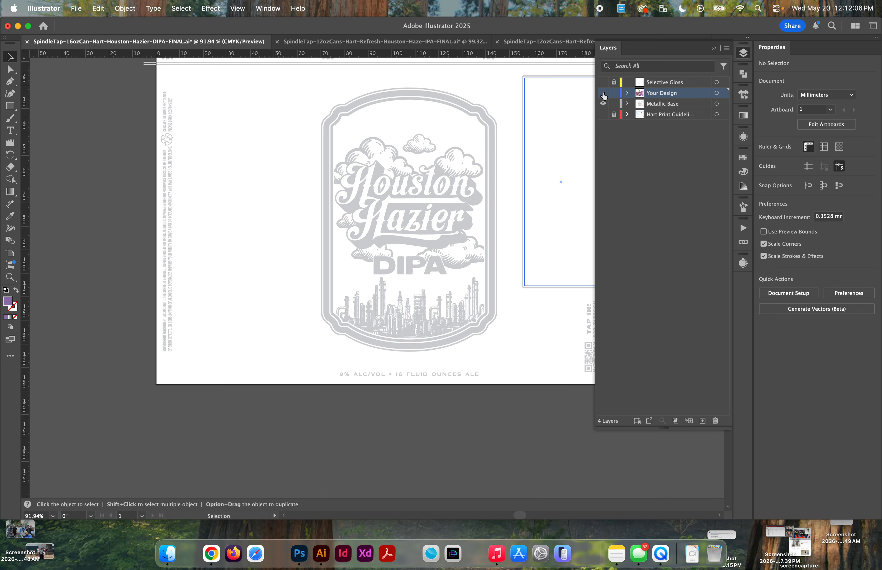
{"action": "key", "text": "super+z"}
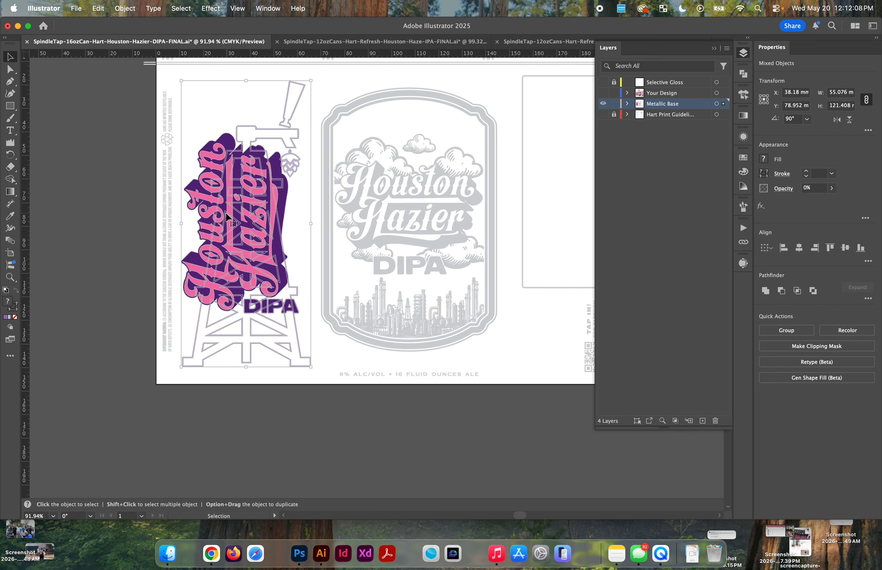
Step: Set the opacity of the tap tower outline behind the rotated lettering to 100%
{"action": "scroll", "coordinate": [228, 190], "scroll_direction": "up", "scroll_amount": 2}
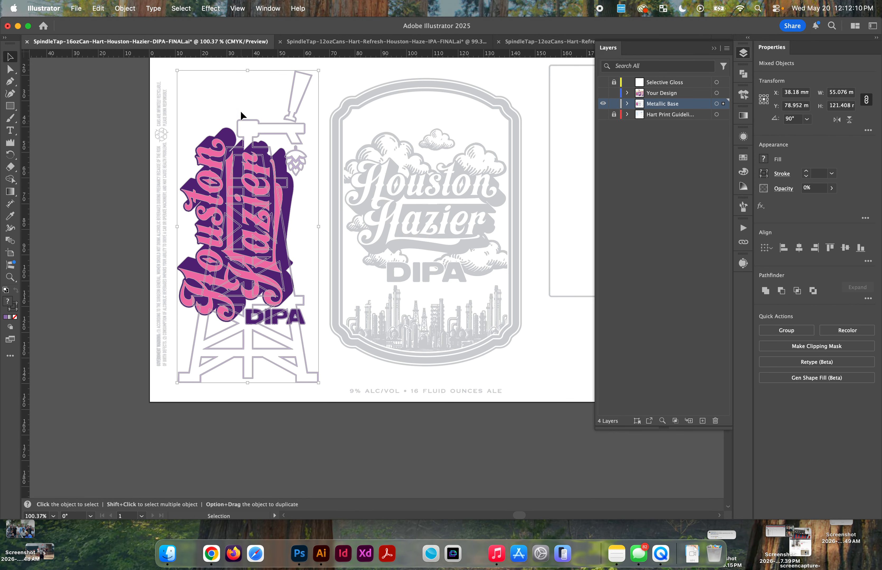
{"action": "left_click", "coordinate": [284, 126]}
{"action": "left_click", "coordinate": [314, 138]}
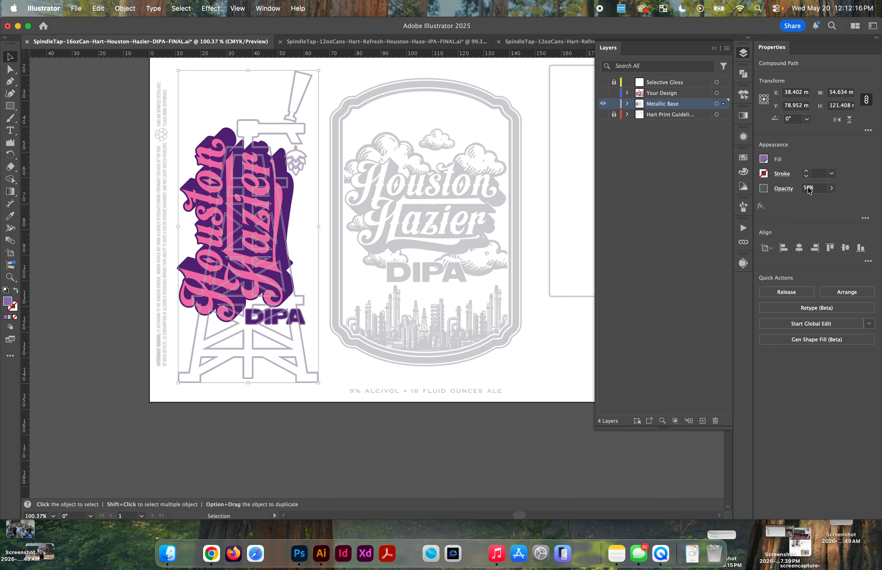
{"action": "left_click", "coordinate": [784, 185]}
{"action": "type", "text": "100"}
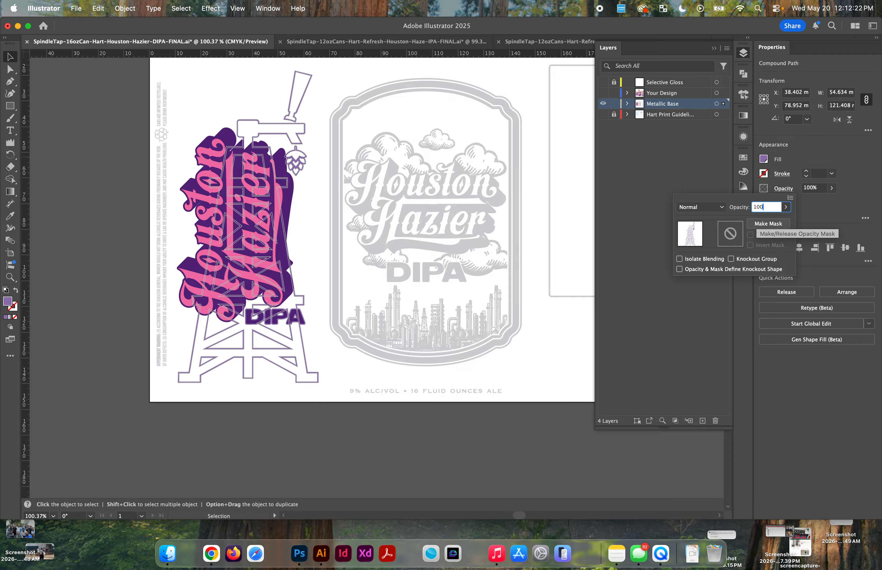
{"action": "key", "text": "Return"}
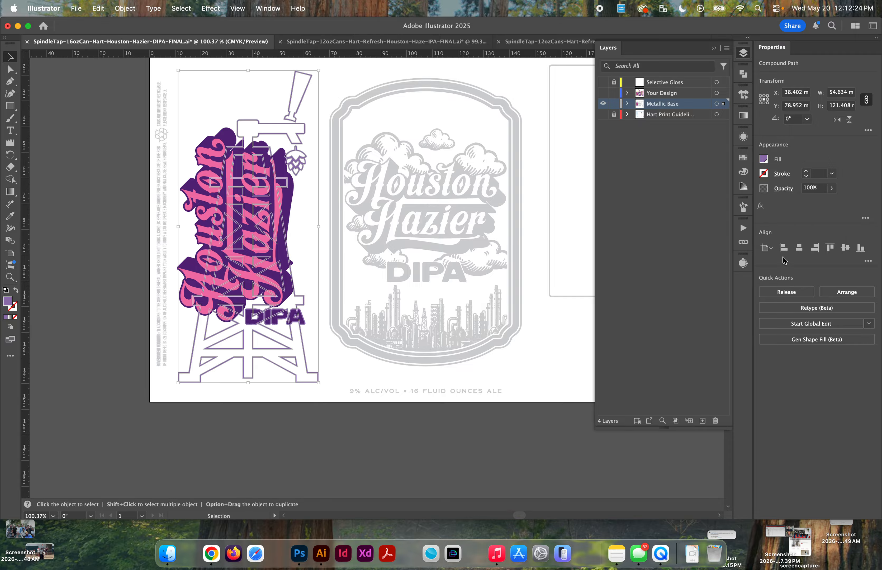
{"action": "scroll", "coordinate": [255, 93], "scroll_direction": "up", "scroll_amount": 3}
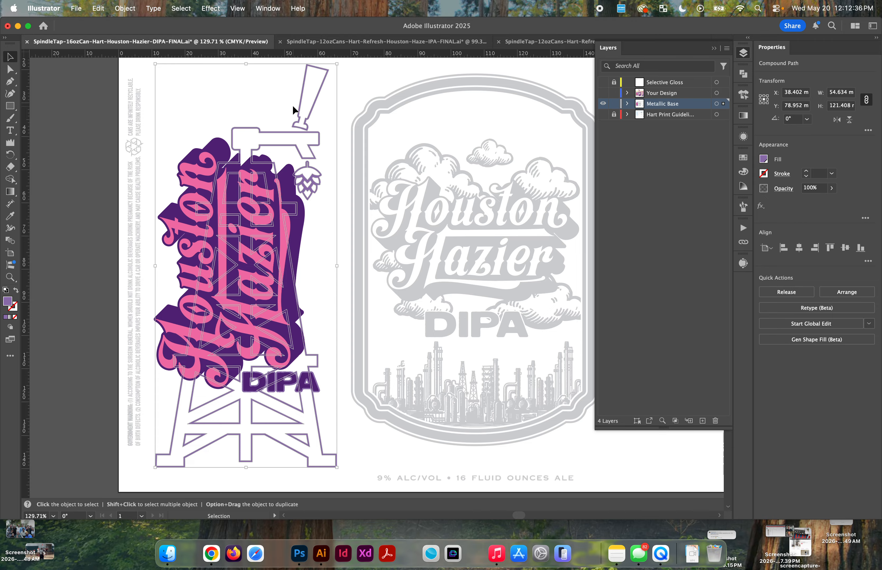
Step: Try to unite the tap tower outline and move it aside, and undo the change
{"action": "left_click", "coordinate": [746, 78]}
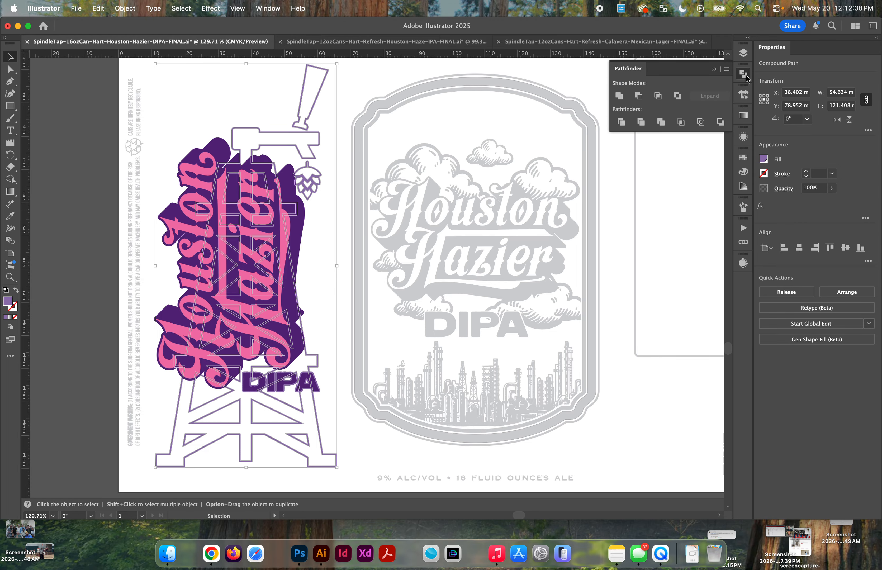
{"action": "left_click", "coordinate": [619, 96]}
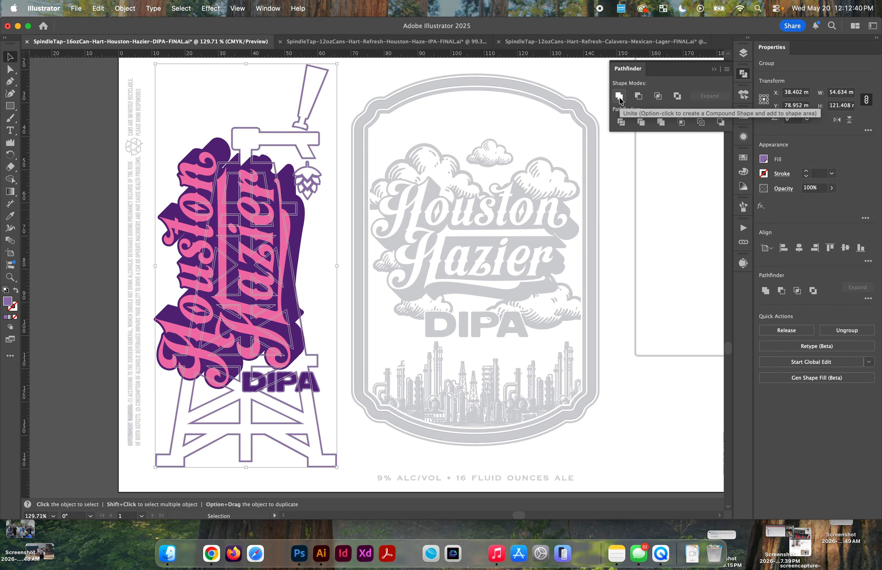
{"action": "left_click", "coordinate": [619, 97]}
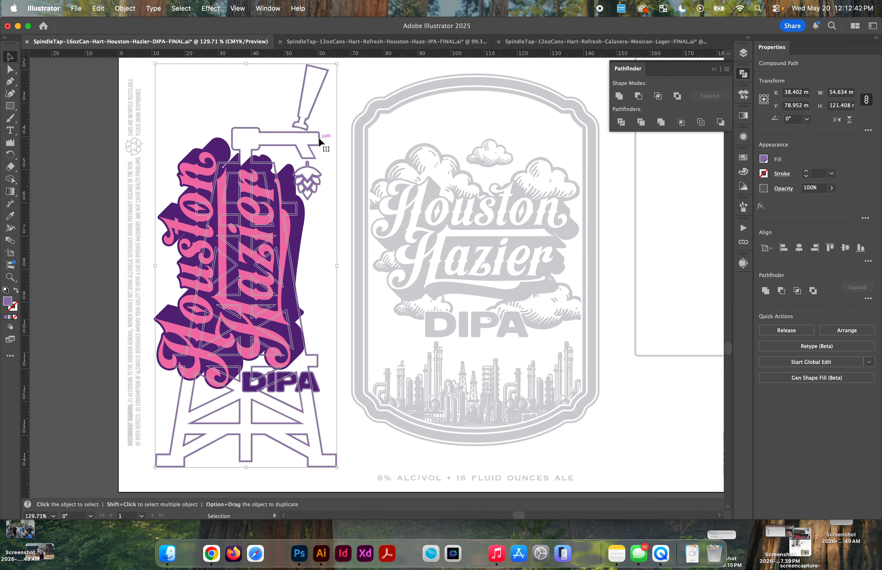
{"action": "left_click_drag", "start_coordinate": [318, 137], "coordinate": [554, 167]}
{"action": "key", "text": "super+z"}
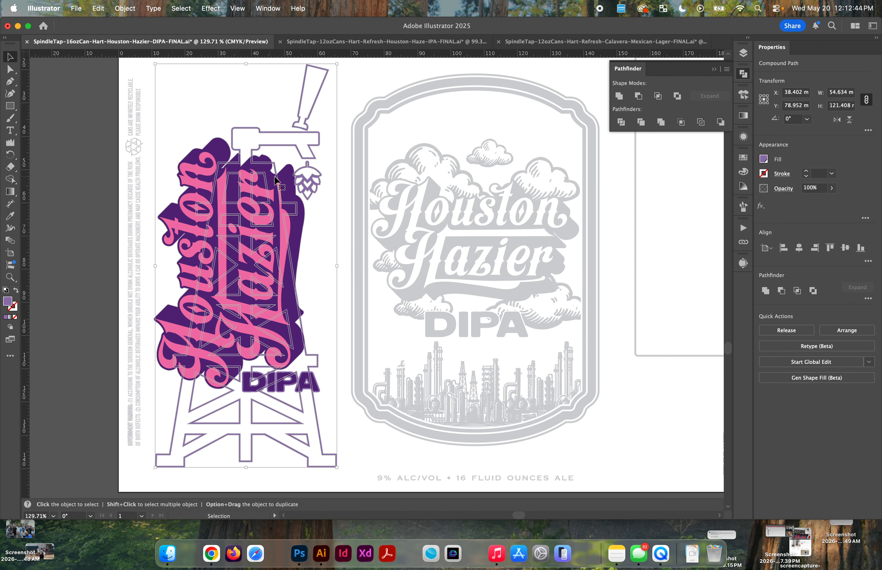
Step: Shift the tap tower outline and the rotated Houston Hazier lettering to check their stacking, undoing each move
{"action": "left_click", "coordinate": [286, 180]}
{"action": "scroll", "coordinate": [270, 358], "scroll_direction": "up", "scroll_amount": 5}
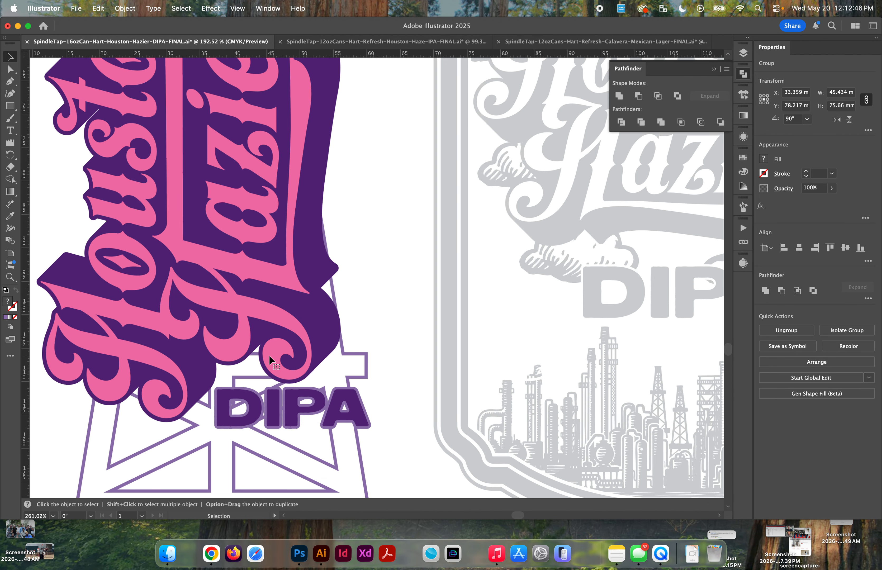
{"action": "scroll", "coordinate": [248, 404], "scroll_direction": "down", "scroll_amount": 5}
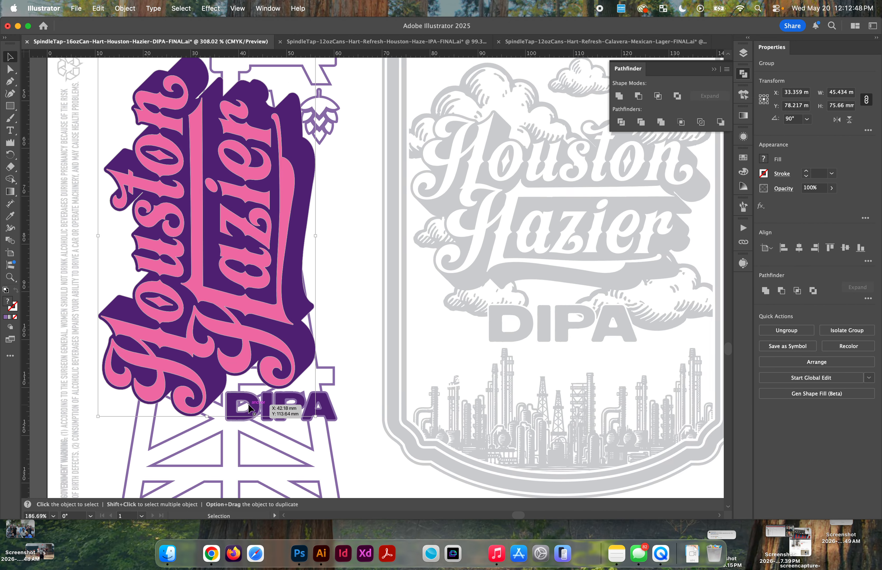
{"action": "left_click_drag", "start_coordinate": [294, 219], "coordinate": [349, 167]}
{"action": "key", "text": "super+z"}
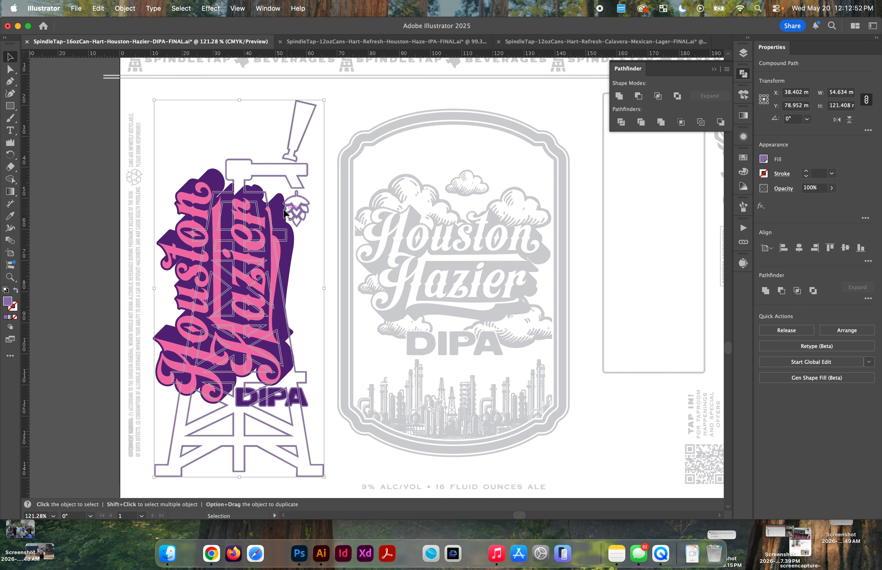
{"action": "mouse_move", "coordinate": [204, 198]}
{"action": "left_mouse_down"}
{"action": "mouse_move", "coordinate": [190, 174]}
{"action": "mouse_move", "coordinate": [188, 190]}
{"action": "left_mouse_up"}
{"action": "key", "text": "super+z"}
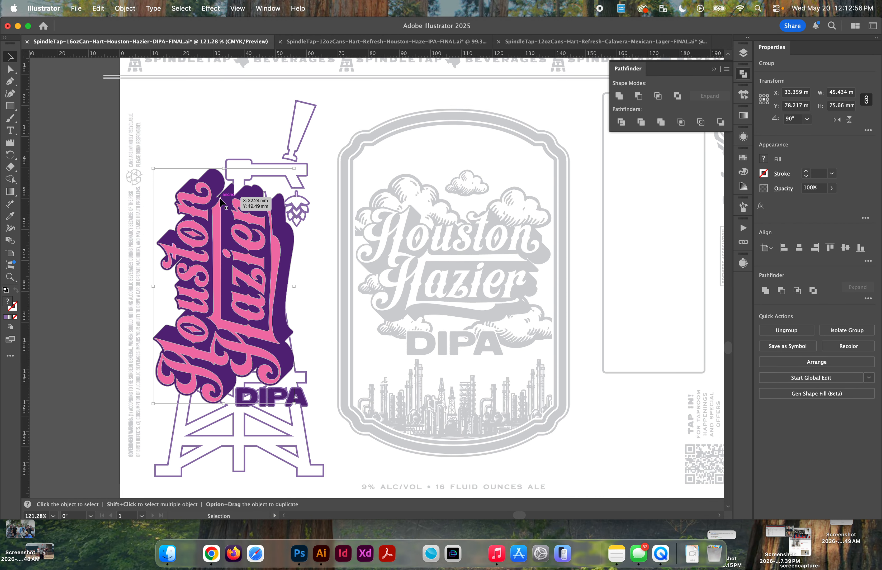
Step: Compare with the side artwork in the 12 oz Houston Haze IPA file, toggling its Your Design layer, and return to the 16 oz file
{"action": "scroll", "coordinate": [221, 202], "scroll_direction": "up", "scroll_amount": 2}
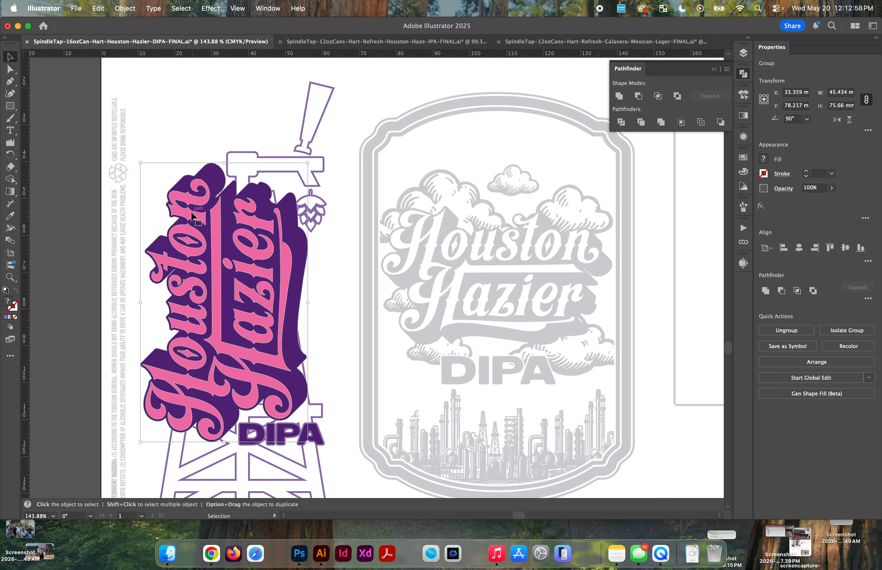
{"action": "left_click", "coordinate": [713, 69]}
{"action": "left_click", "coordinate": [422, 45]}
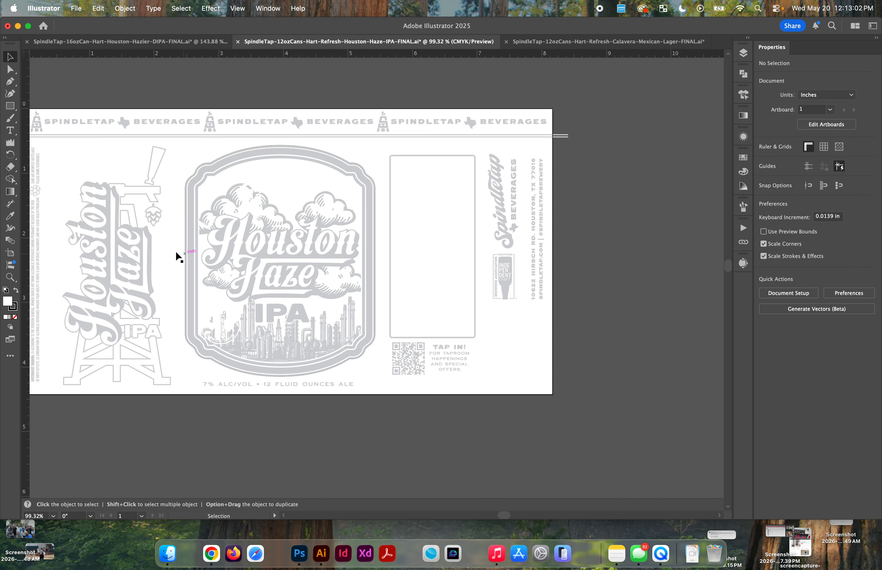
{"action": "scroll", "coordinate": [174, 251], "scroll_direction": "up", "scroll_amount": 3}
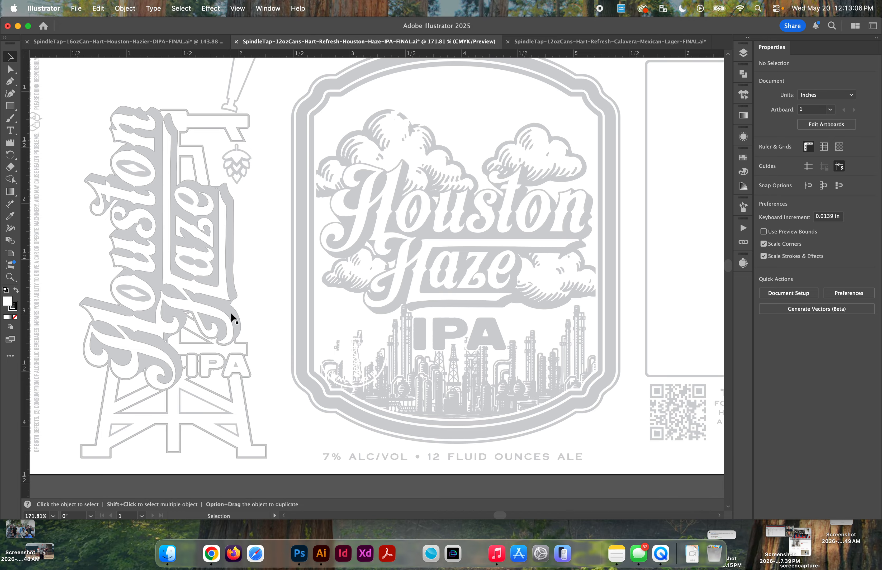
{"action": "left_click", "coordinate": [744, 54]}
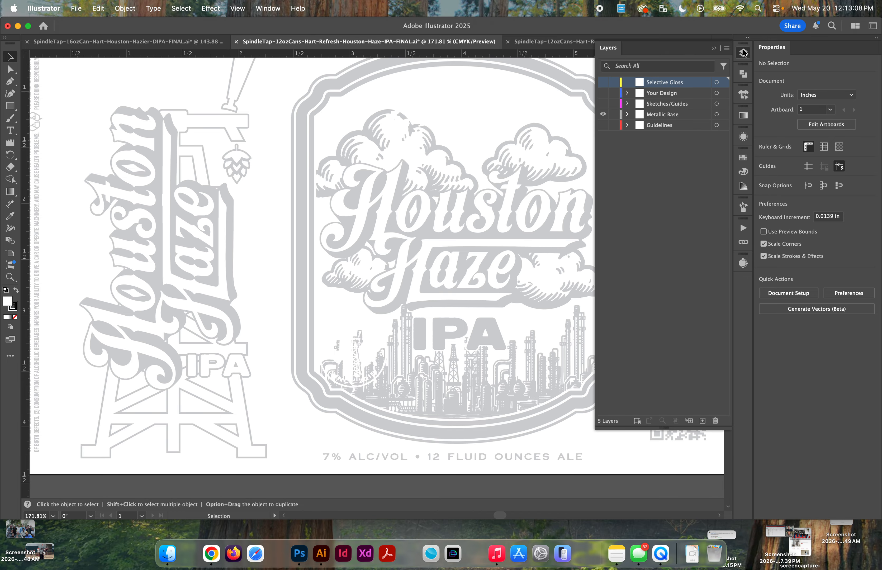
{"action": "left_click", "coordinate": [604, 93]}
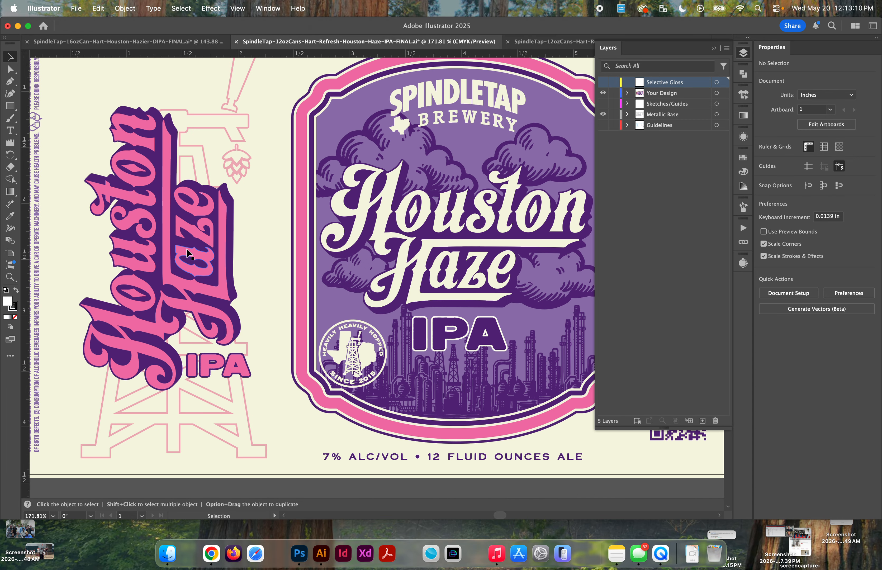
{"action": "left_click", "coordinate": [603, 93]}
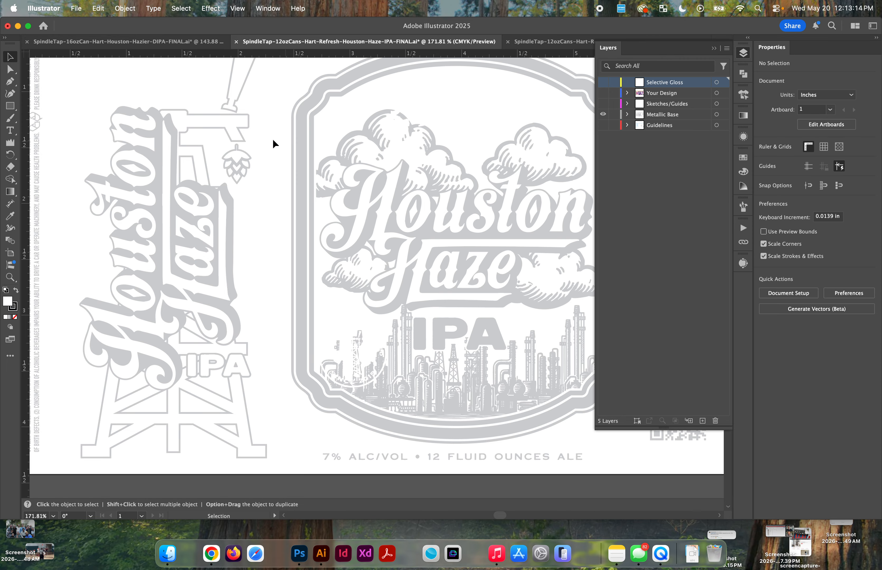
{"action": "left_click", "coordinate": [205, 41]}
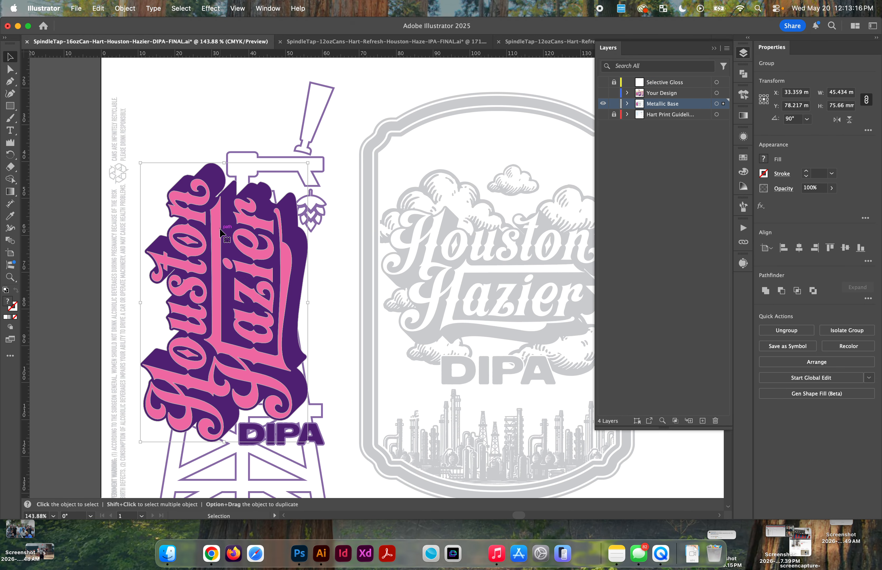
Step: Isolate the rotated Houston Hazier group and unite its pink lettering into one compound shape
{"action": "double_click", "coordinate": [215, 234]}
{"action": "left_click", "coordinate": [215, 234]}
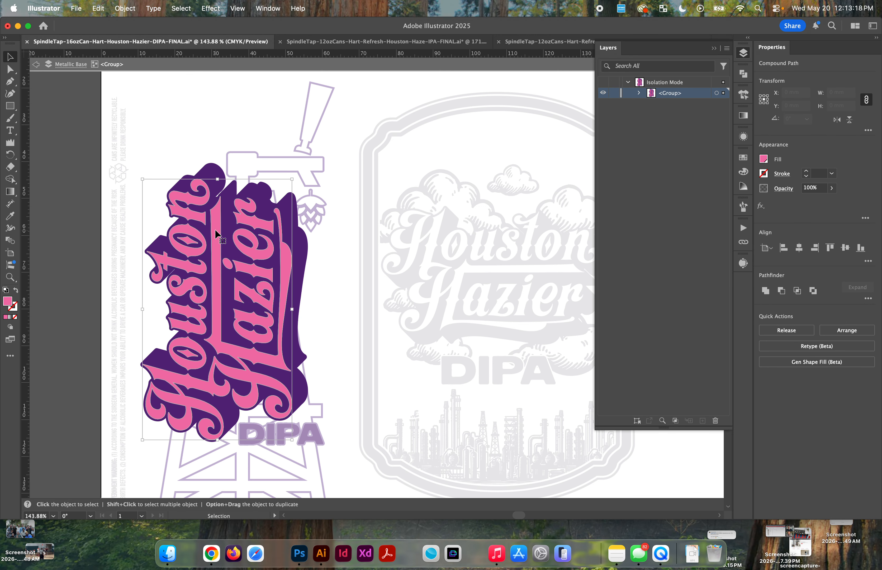
{"action": "left_click_drag", "start_coordinate": [215, 234], "coordinate": [171, 226]}
{"action": "key", "text": "super+z"}
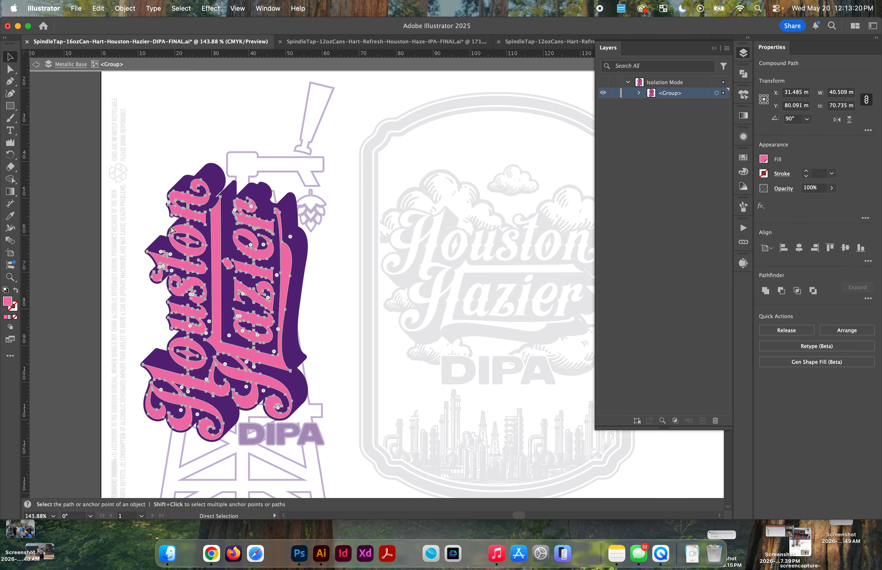
{"action": "key", "text": "v"}
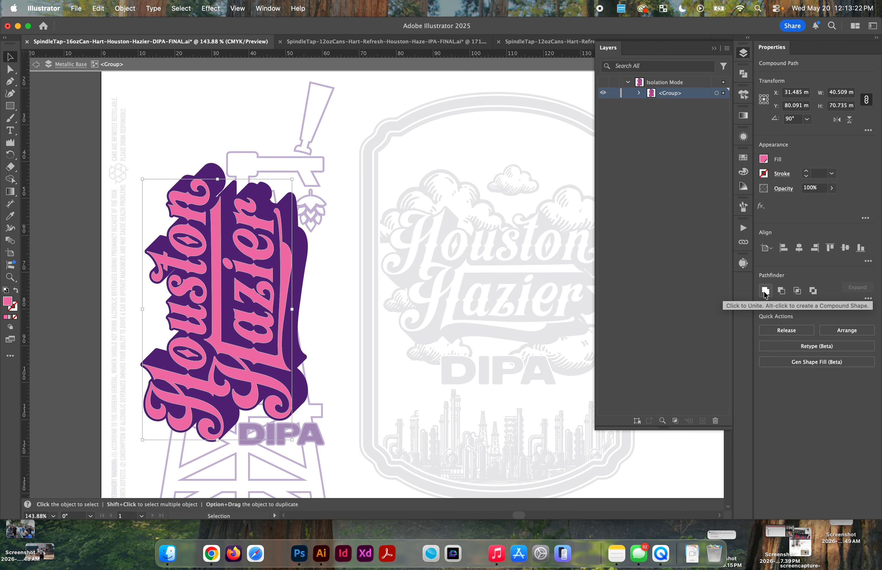
{"action": "left_click", "coordinate": [766, 292]}
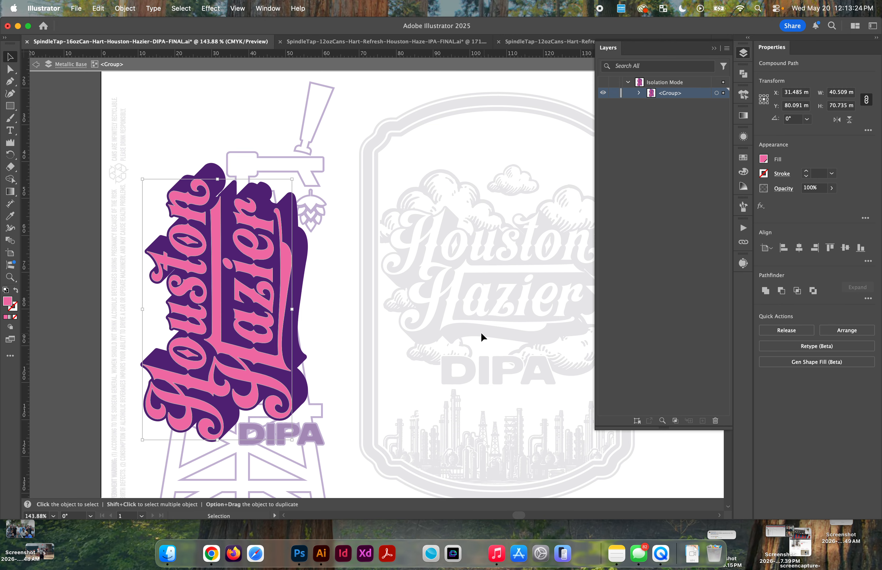
{"action": "key", "text": "a"}
{"action": "key", "text": "v"}
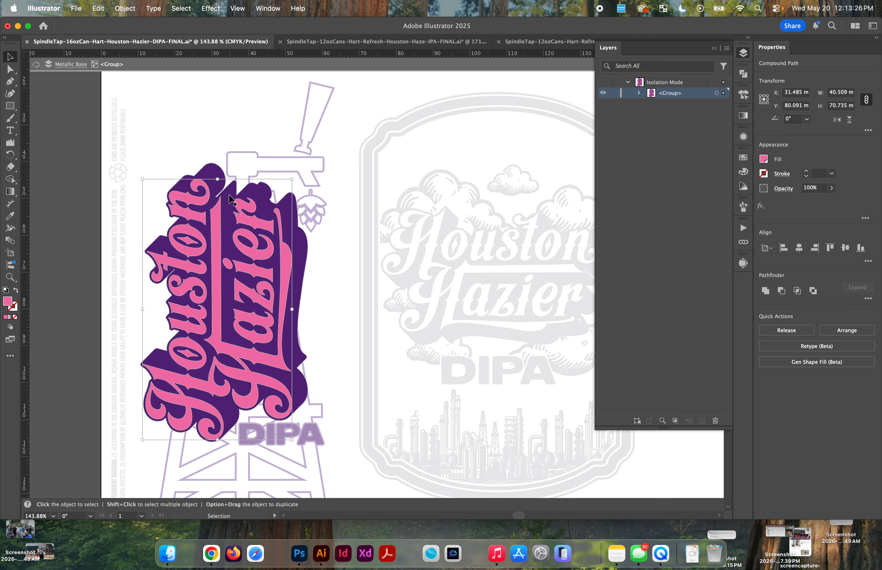
Step: Try to subtract the pink lettering from the purple shadow inside the isolated group, and undo it
{"action": "left_click", "coordinate": [263, 200]}
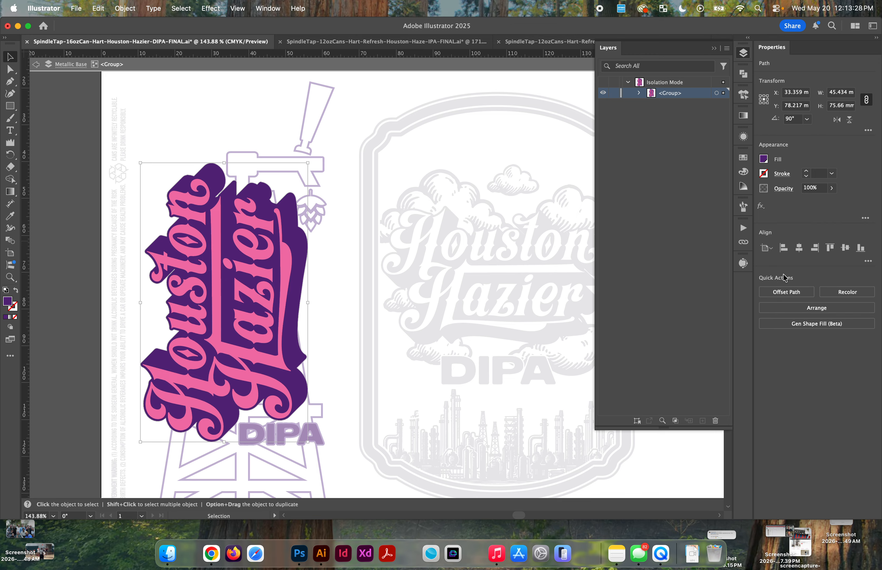
{"action": "left_click", "coordinate": [253, 225]}
{"action": "left_click", "coordinate": [251, 221], "text": "shift"}
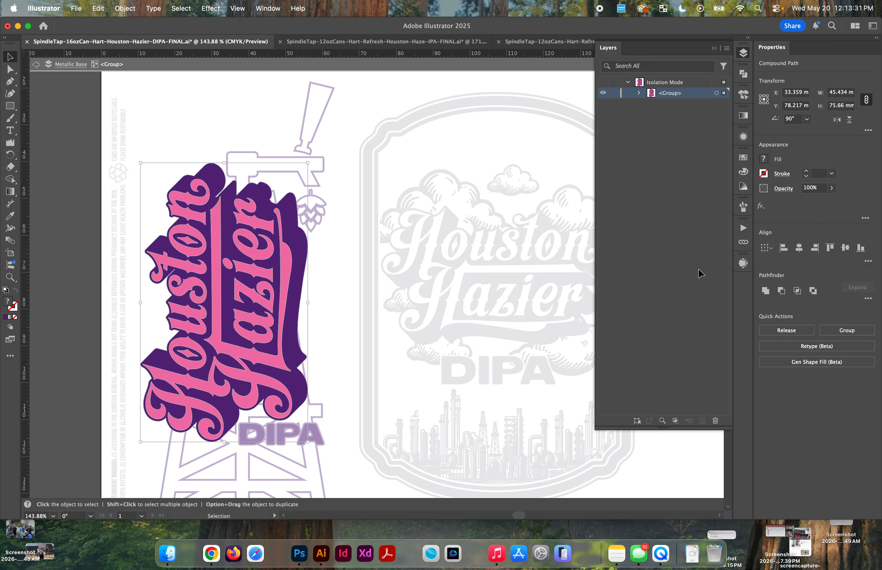
{"action": "left_click", "coordinate": [781, 291]}
{"action": "left_click_drag", "start_coordinate": [283, 214], "coordinate": [273, 181]}
{"action": "key", "text": "super+z"}
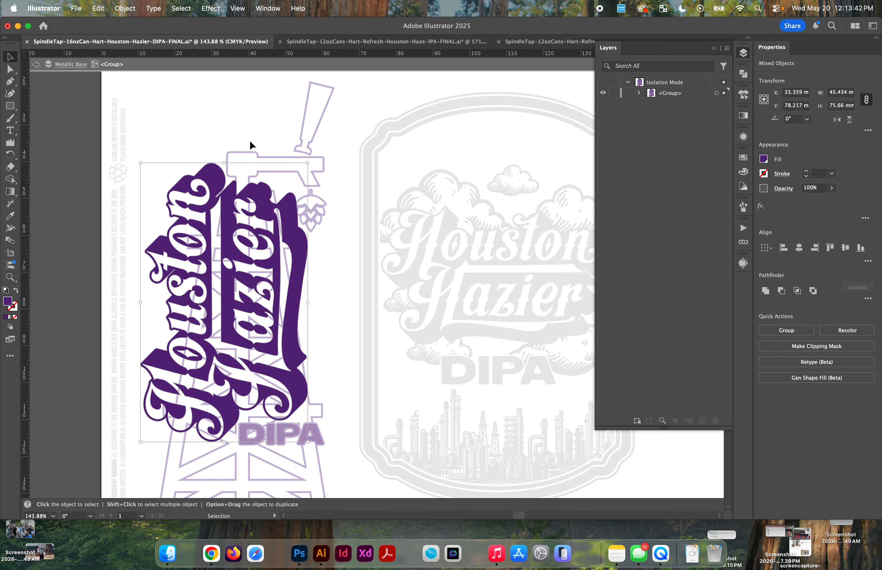
{"action": "key", "text": "super+z"}
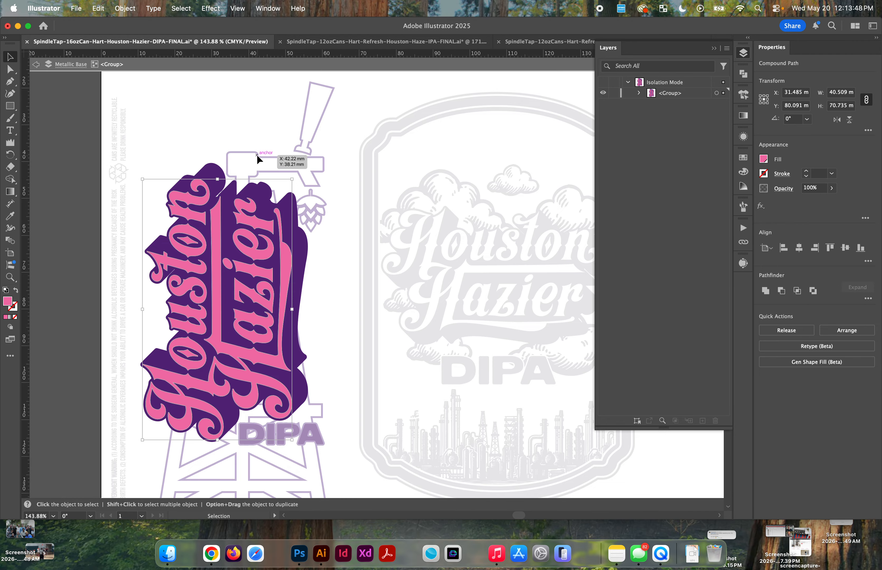
Step: Cut the pink Houston Hazier lettering out of its group, leave isolation and paste it in place on the Metallic Base layer
{"action": "key", "text": "Escape"}
{"action": "key", "text": "a"}
{"action": "key", "text": "super+z"}
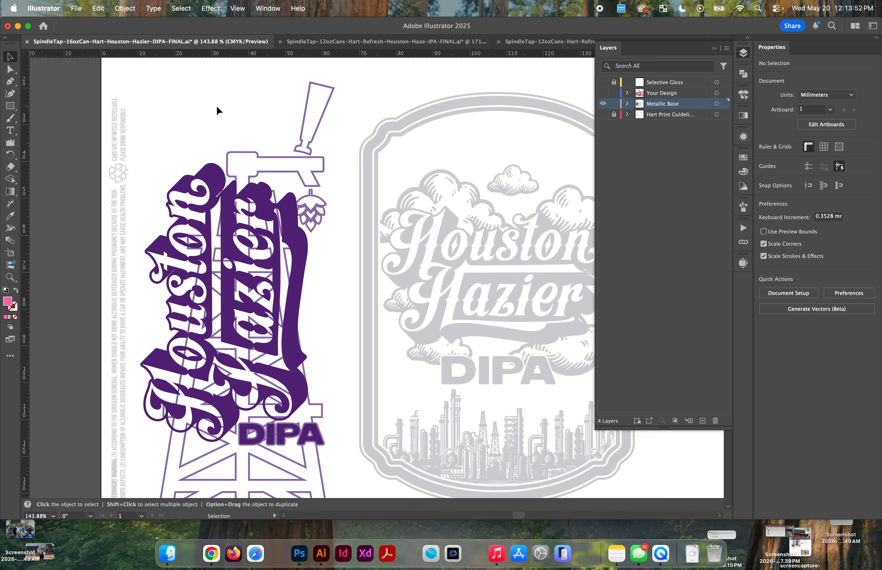
{"action": "left_click", "coordinate": [226, 158]}
{"action": "key", "text": "super+shift+z"}
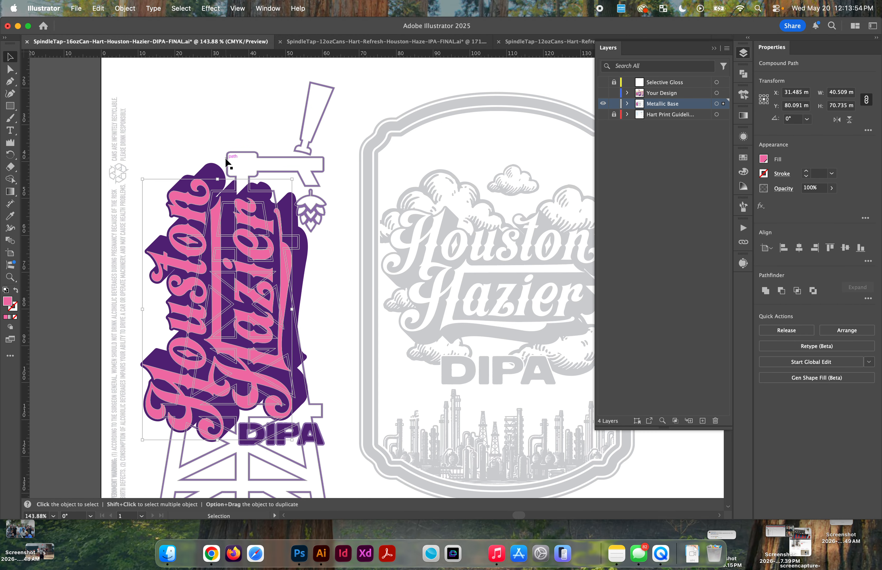
Step: Subtract the pink Houston Hazier lettering from the tap tower outline with Minus Front, and clear the selection
{"action": "left_click", "coordinate": [263, 155], "text": "shift"}
{"action": "left_click_drag", "start_coordinate": [263, 156], "coordinate": [466, 119]}
{"action": "key", "text": "super+z"}
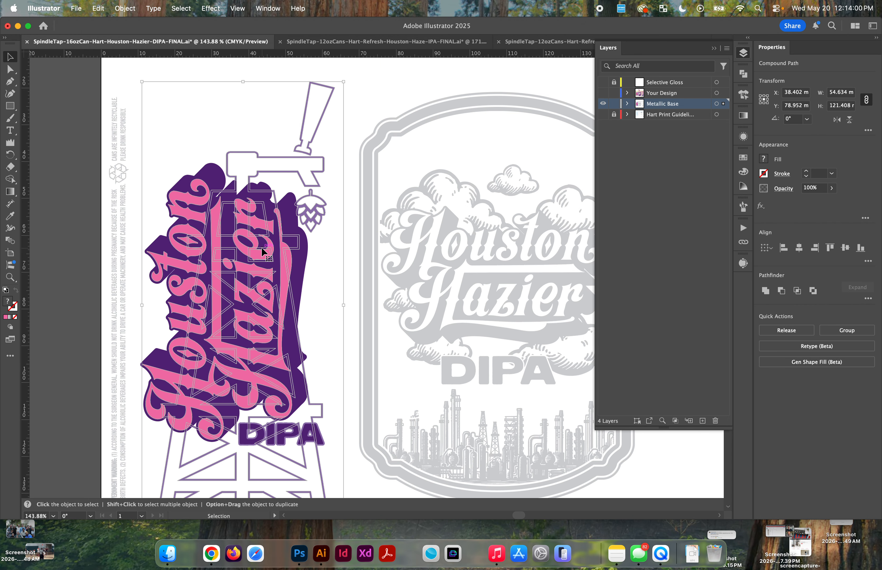
{"action": "left_click", "coordinate": [781, 292]}
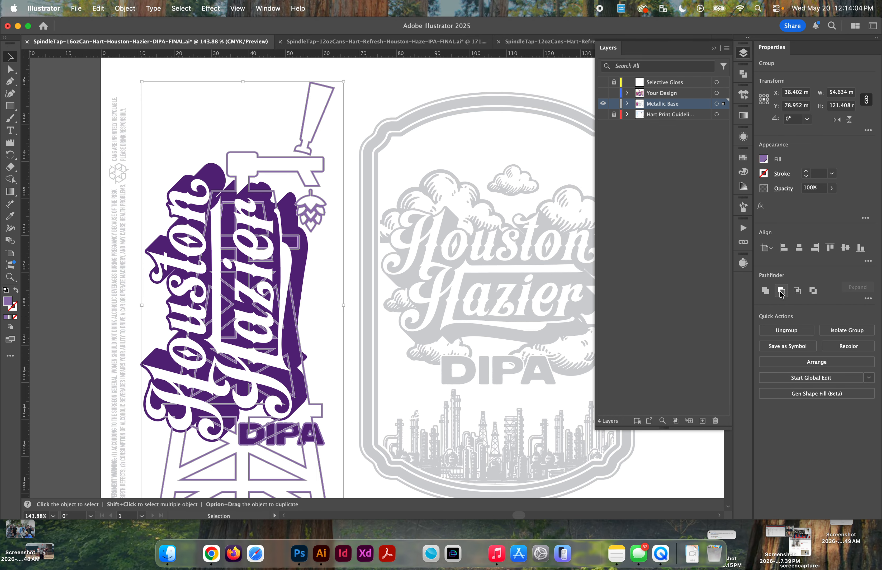
{"action": "scroll", "coordinate": [165, 218], "scroll_direction": "down", "scroll_amount": 3}
{"action": "left_click", "coordinate": [55, 280]}
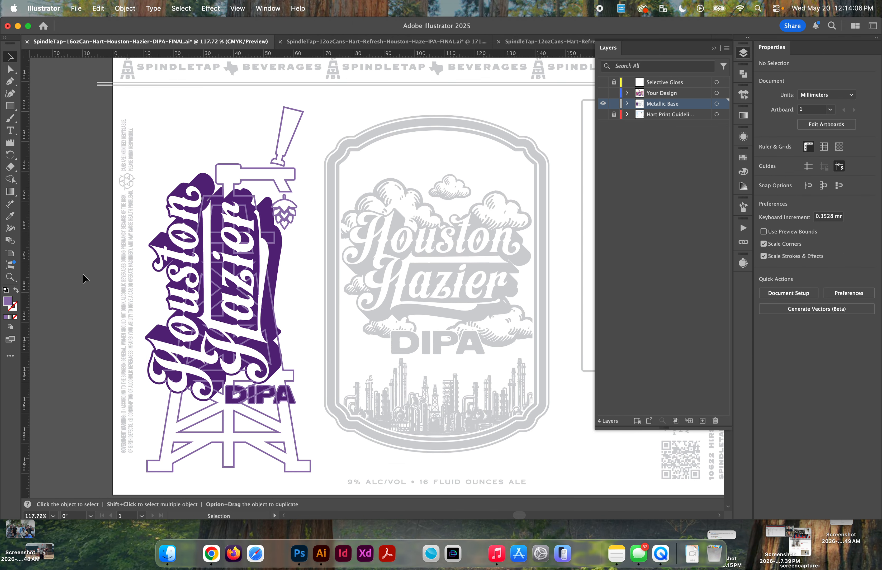
Step: Recolor the rotated Houston Hazier shadow and the tap tower outline with the grey sampled from the front label artwork, and deselect
{"action": "scroll", "coordinate": [170, 250], "scroll_direction": "up", "scroll_amount": 3}
{"action": "scroll", "coordinate": [223, 178], "scroll_direction": "down", "scroll_amount": 2}
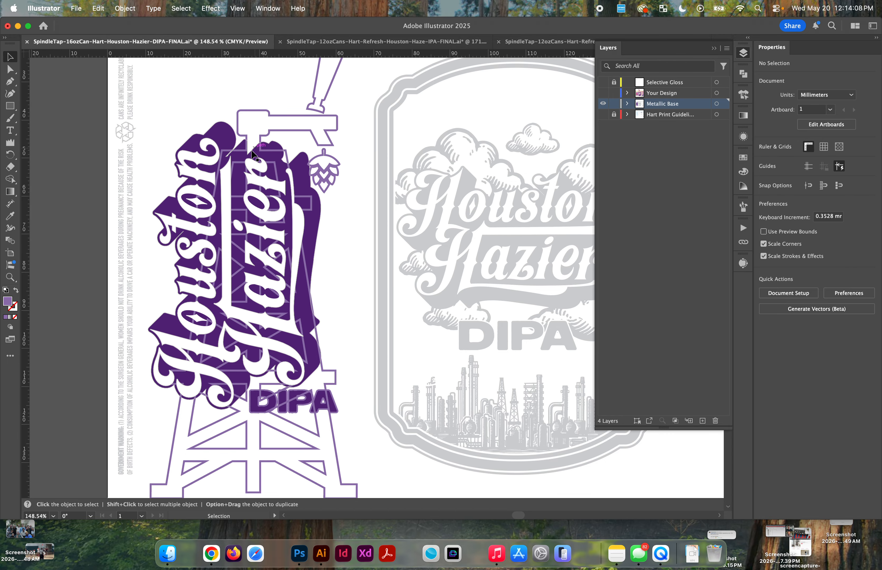
{"action": "scroll", "coordinate": [230, 260], "scroll_direction": "up", "scroll_amount": 3}
{"action": "scroll", "coordinate": [234, 293], "scroll_direction": "down", "scroll_amount": 3}
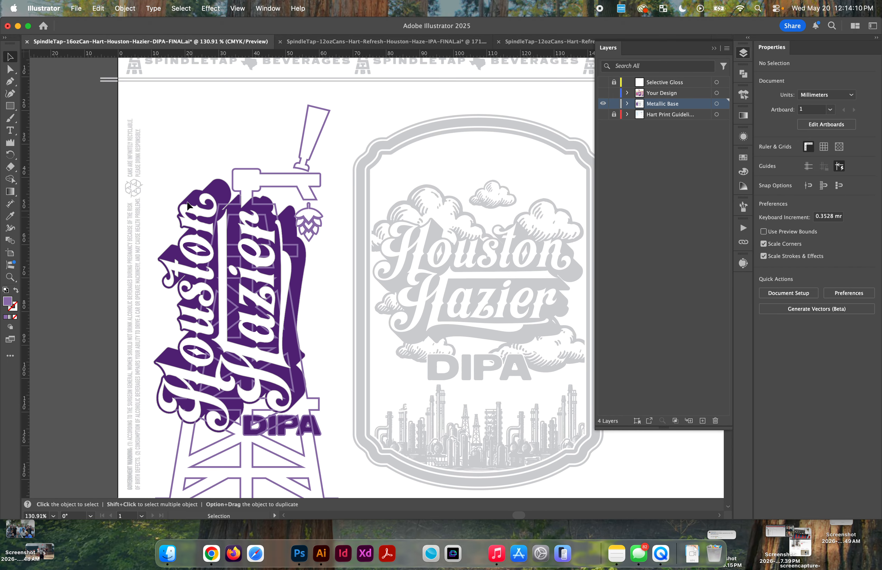
{"action": "left_click", "coordinate": [293, 222]}
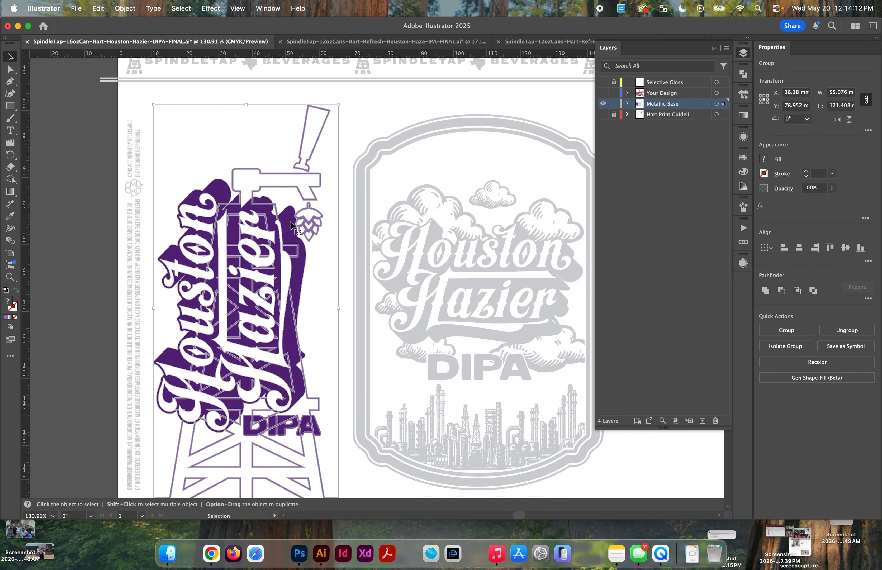
{"action": "key", "text": "i"}
{"action": "left_click", "coordinate": [439, 241]}
{"action": "key", "text": "v"}
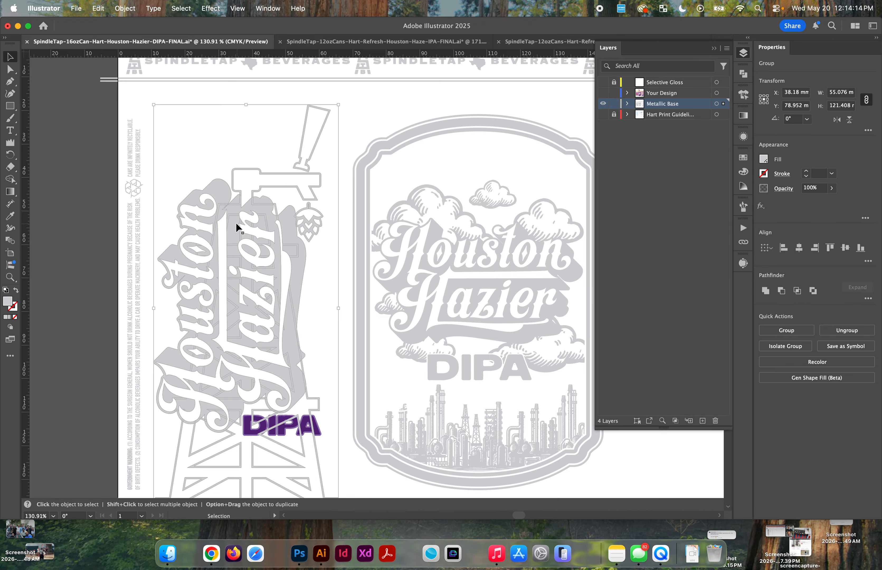
{"action": "left_click", "coordinate": [87, 220]}
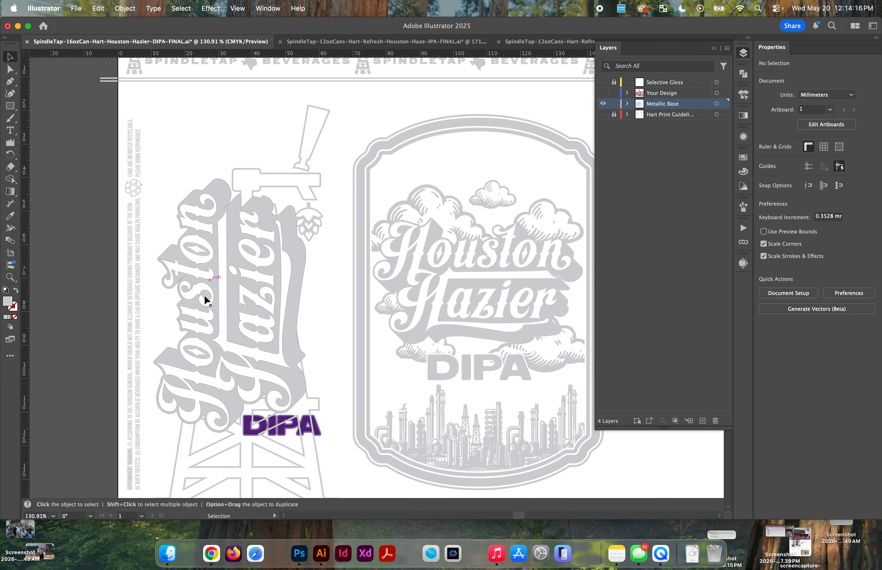
Step: Select the purple DIPA lettering group beneath the rotated Houston Hazier artwork
{"action": "scroll", "coordinate": [200, 312], "scroll_direction": "down", "scroll_amount": 3}
{"action": "scroll", "coordinate": [200, 312], "scroll_direction": "up", "scroll_amount": 5}
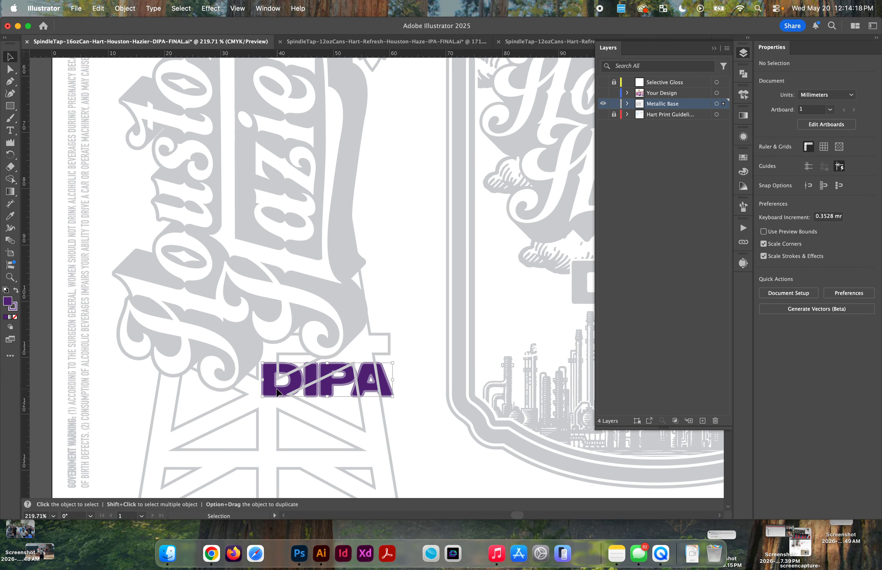
{"action": "left_click", "coordinate": [284, 365]}
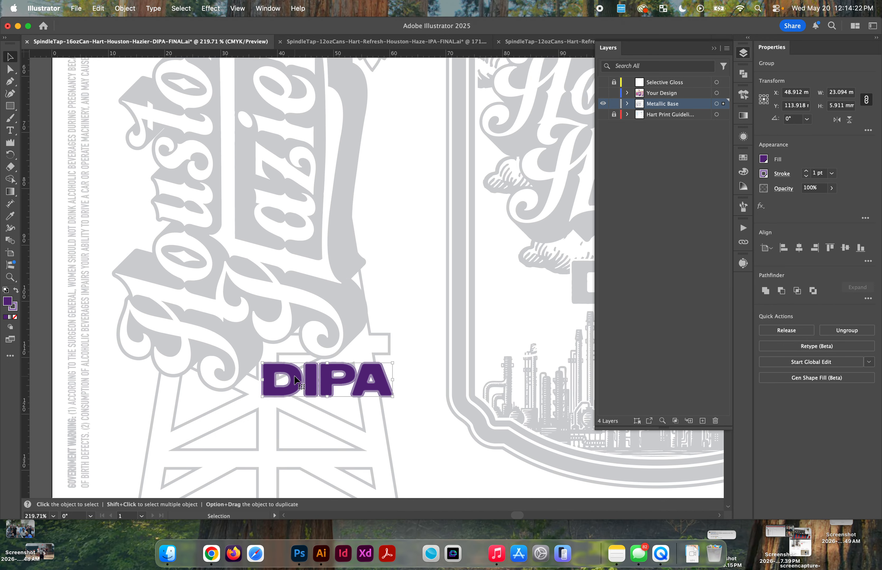
{"action": "scroll", "coordinate": [297, 380], "scroll_direction": "up", "scroll_amount": 3}
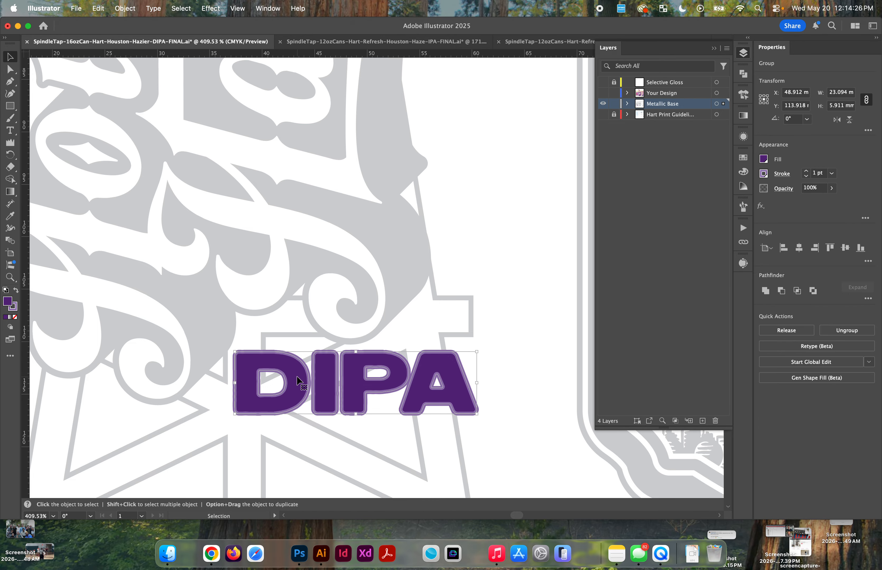
{"action": "scroll", "coordinate": [298, 380], "scroll_direction": "down", "scroll_amount": 1}
Step: Examine the side IPA lettering on the metallic base of the 12 oz Houston Haze file, and return to the 16 oz Houston Hazier file
{"action": "left_click", "coordinate": [385, 41]}
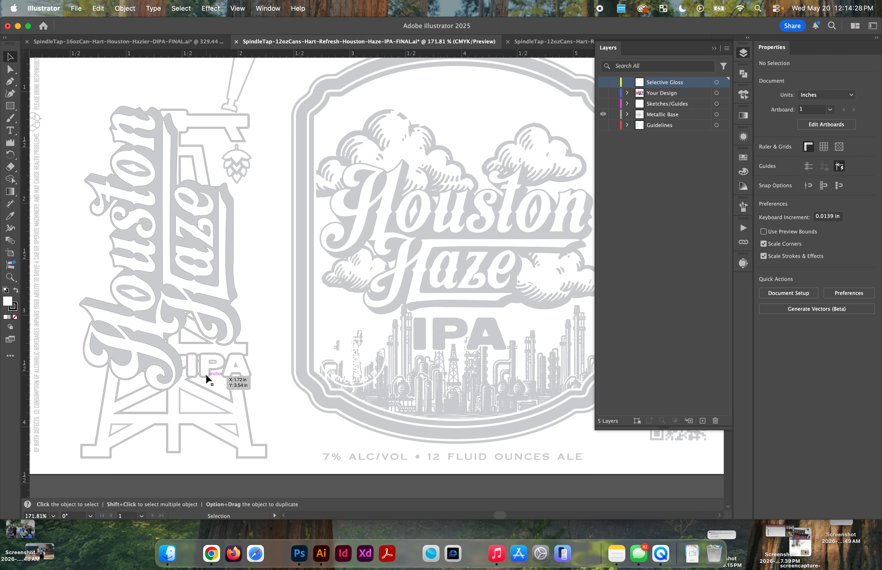
{"action": "scroll", "coordinate": [206, 376], "scroll_direction": "up", "scroll_amount": 2}
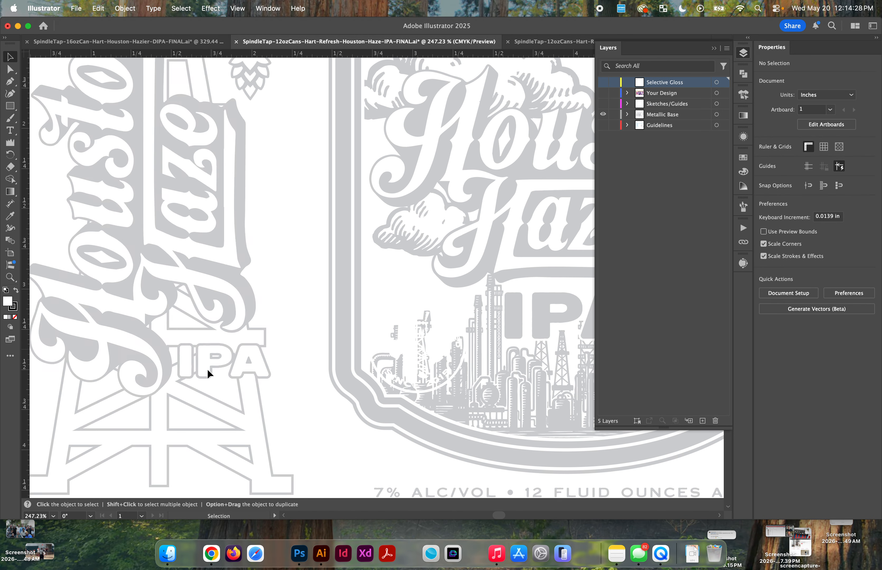
{"action": "left_click", "coordinate": [189, 42]}
Step: Expand the appearance of the DIPA lettering and expand it into plain shapes
{"action": "scroll", "coordinate": [278, 338], "scroll_direction": "up", "scroll_amount": 2}
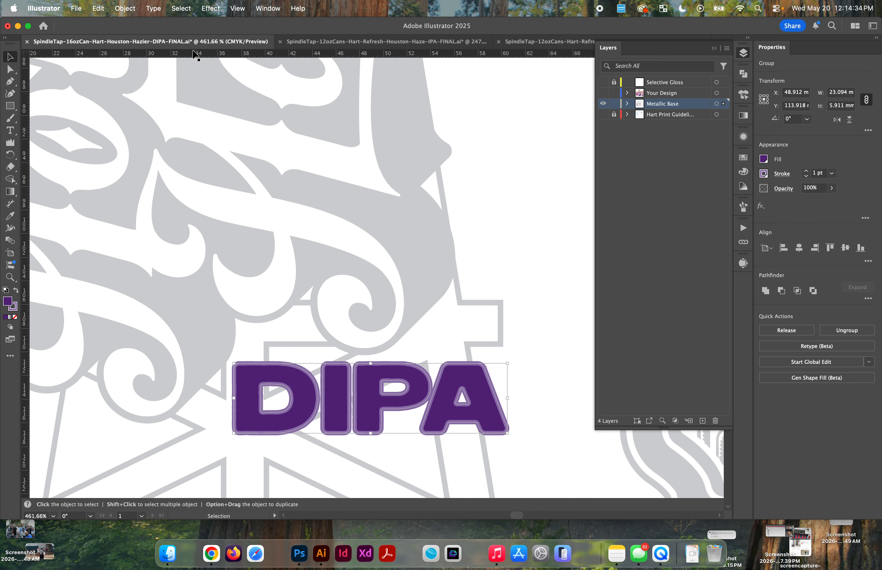
{"action": "left_click", "coordinate": [125, 8]}
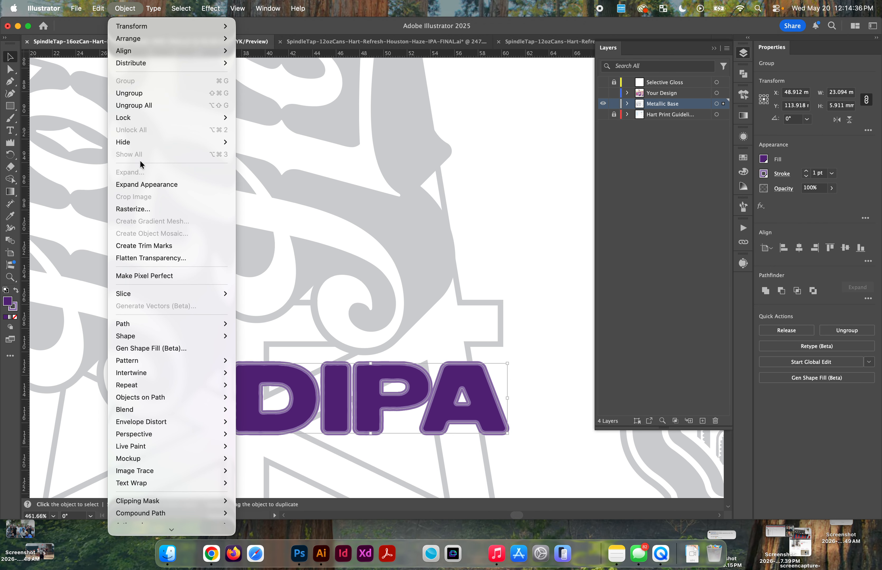
{"action": "left_click", "coordinate": [144, 184]}
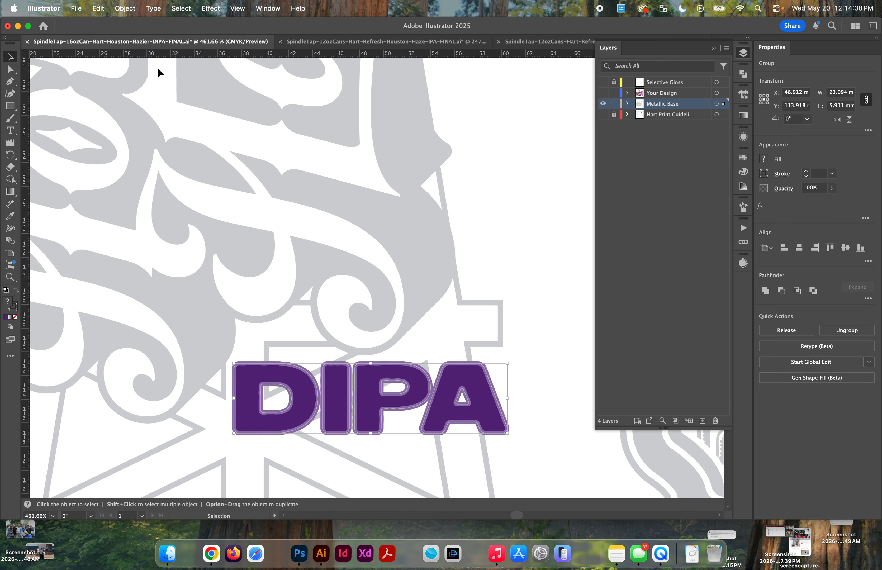
{"action": "left_click", "coordinate": [125, 9]}
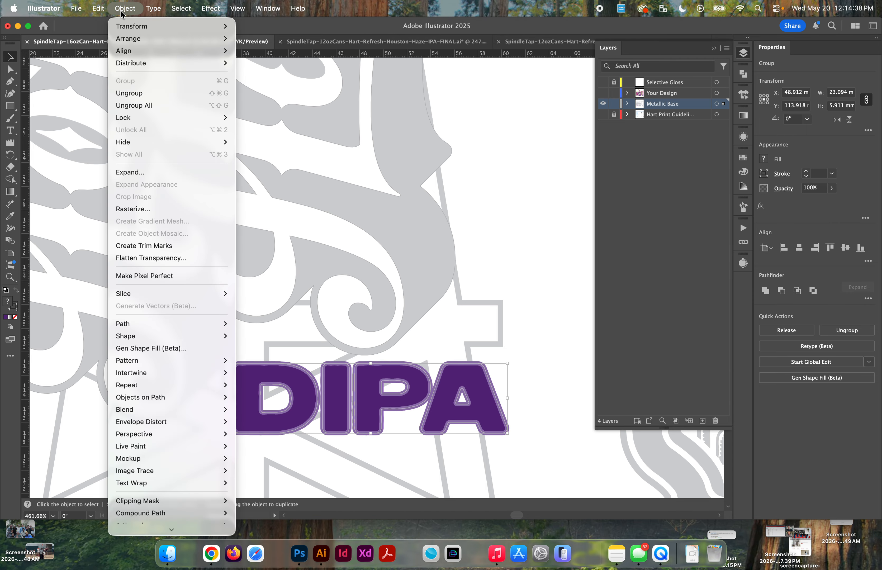
{"action": "left_click", "coordinate": [157, 172]}
{"action": "left_click", "coordinate": [464, 343]}
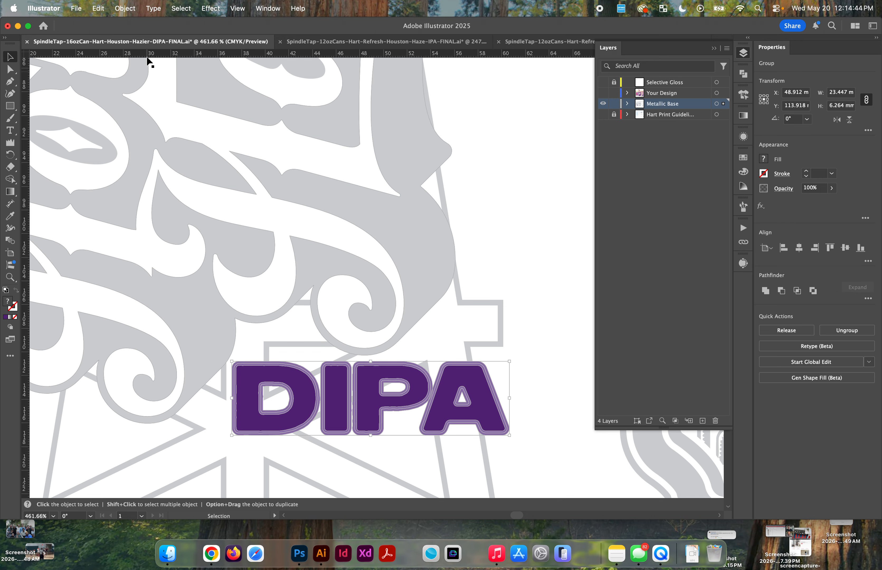
{"action": "double_click", "coordinate": [253, 378]}
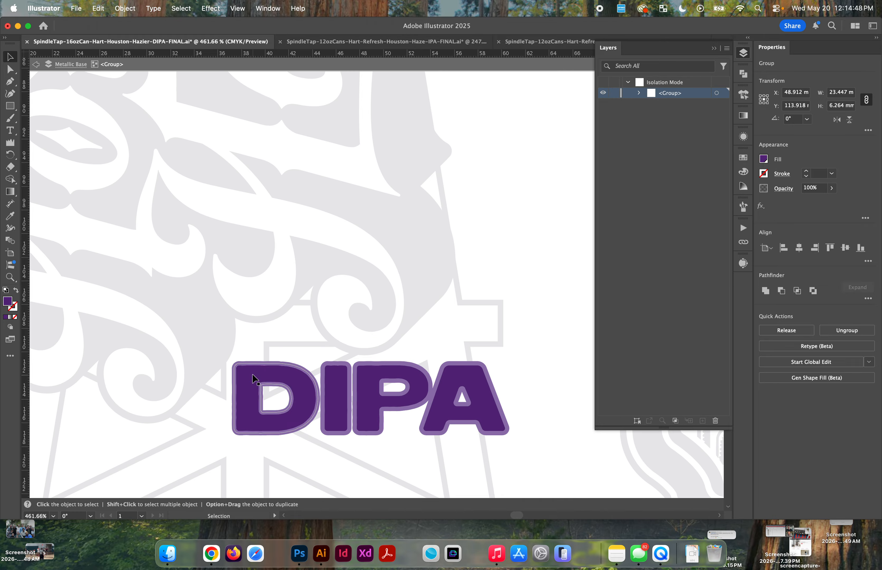
{"action": "double_click", "coordinate": [394, 330]}
Step: Unite the grey rotated Houston Hazier shadow with the grey tap tower outline into one shape
{"action": "left_click", "coordinate": [418, 302]}
{"action": "scroll", "coordinate": [418, 301], "scroll_direction": "down", "scroll_amount": 5}
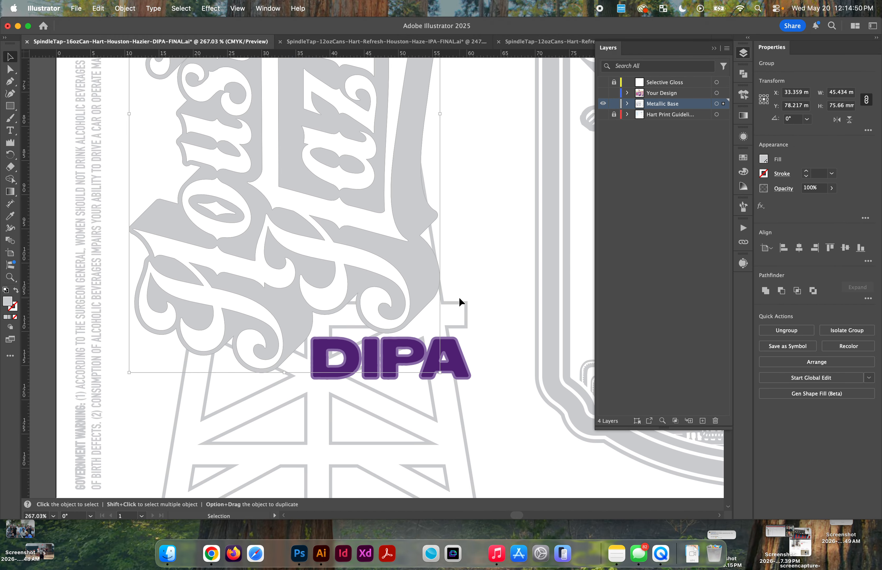
{"action": "scroll", "coordinate": [459, 297], "scroll_direction": "down", "scroll_amount": 5}
{"action": "left_click", "coordinate": [428, 284], "text": "shift"}
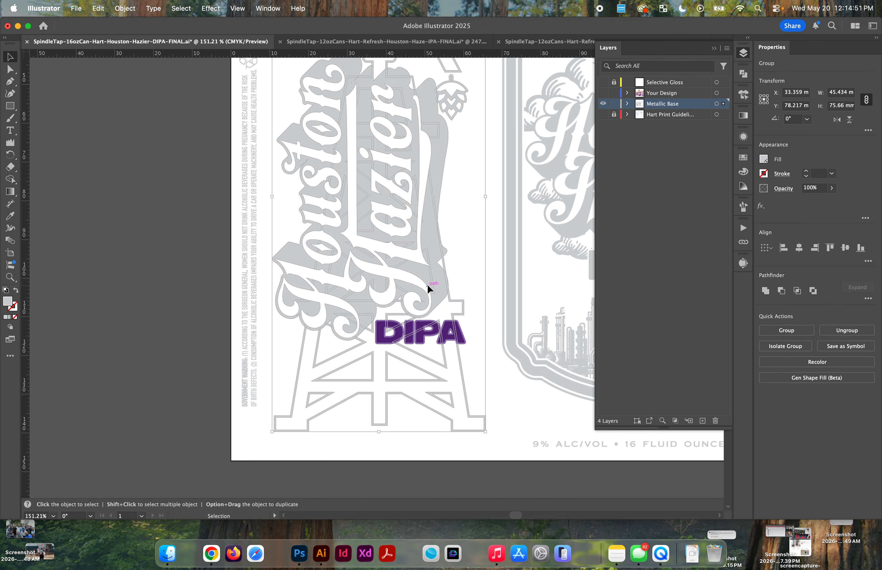
{"action": "left_click", "coordinate": [765, 291]}
Step: Isolate the expanded DIPA group and try moving its dark purple lettering and outline aside, undoing each move
{"action": "scroll", "coordinate": [430, 293], "scroll_direction": "up", "scroll_amount": 5}
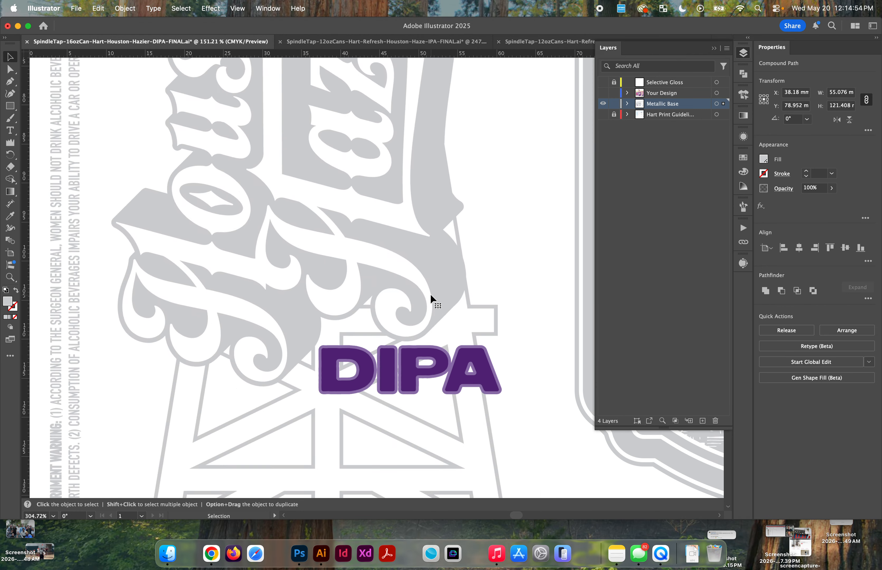
{"action": "left_click", "coordinate": [297, 390]}
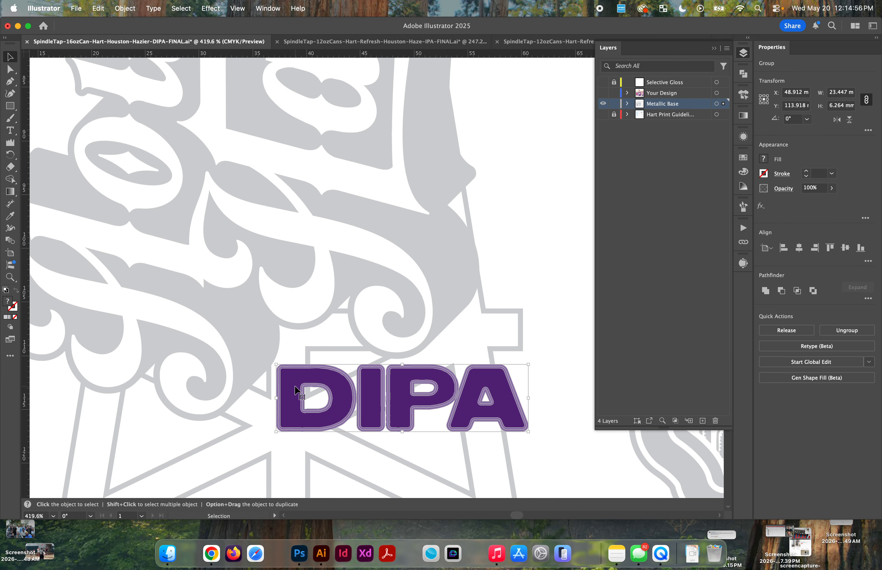
{"action": "left_click_drag", "start_coordinate": [296, 384], "coordinate": [270, 406]}
{"action": "double_click", "coordinate": [296, 383]}
{"action": "key", "text": "super+z"}
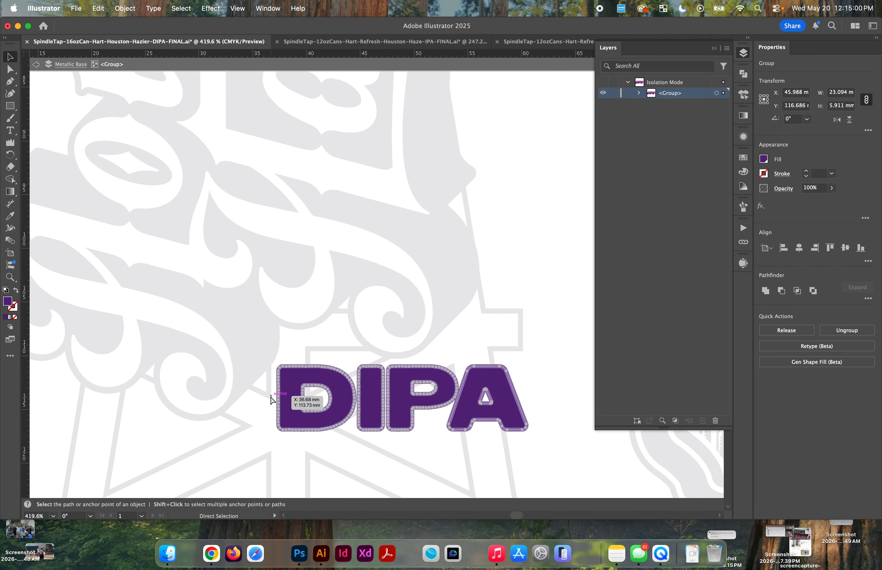
{"action": "scroll", "coordinate": [270, 395], "scroll_direction": "up", "scroll_amount": 5}
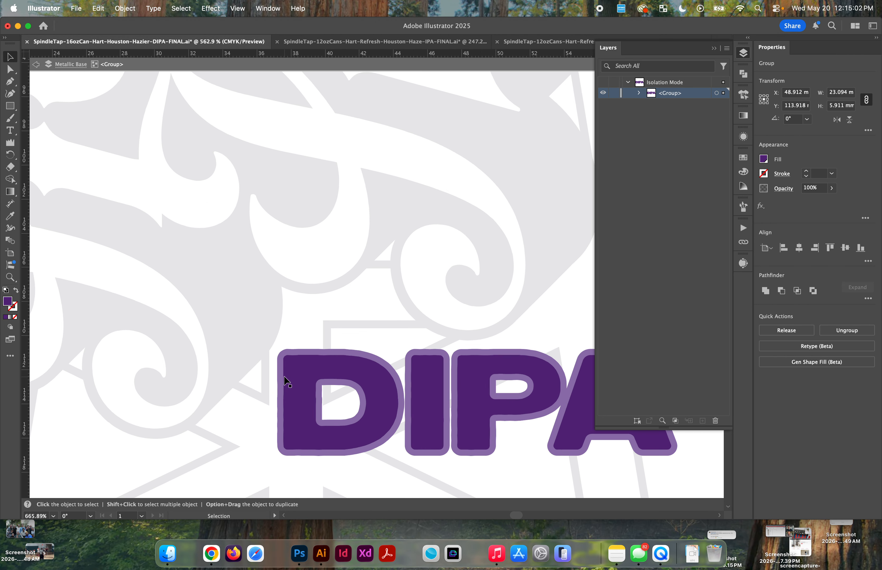
{"action": "left_click", "coordinate": [267, 336]}
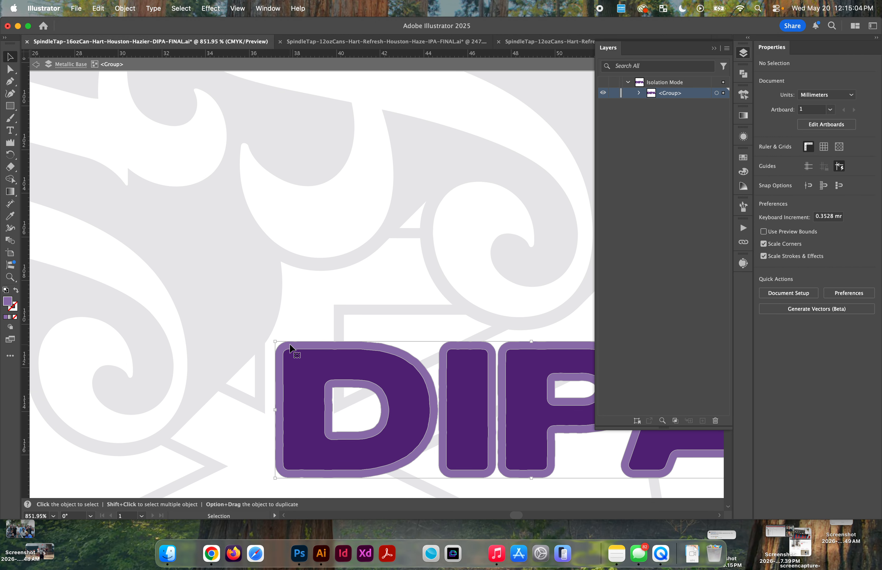
{"action": "left_click", "coordinate": [300, 373]}
{"action": "left_click_drag", "start_coordinate": [299, 372], "coordinate": [182, 318]}
{"action": "key", "text": "super+z"}
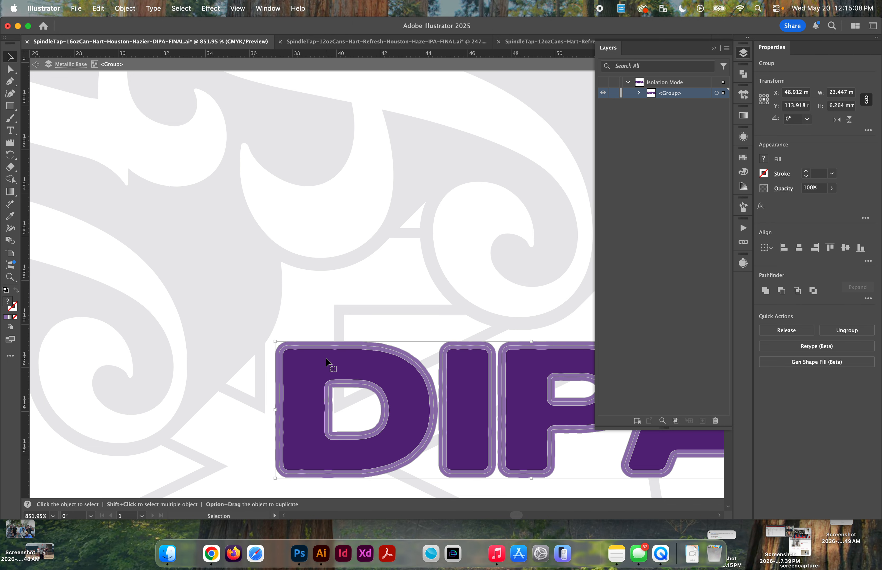
Step: Unite the dark purple DIPA letters into one shape and the light purple DIPA outlines into another, using the Magic Wand selection tool
{"action": "left_click", "coordinate": [309, 320]}
{"action": "left_click", "coordinate": [313, 367]}
{"action": "key", "text": "y"}
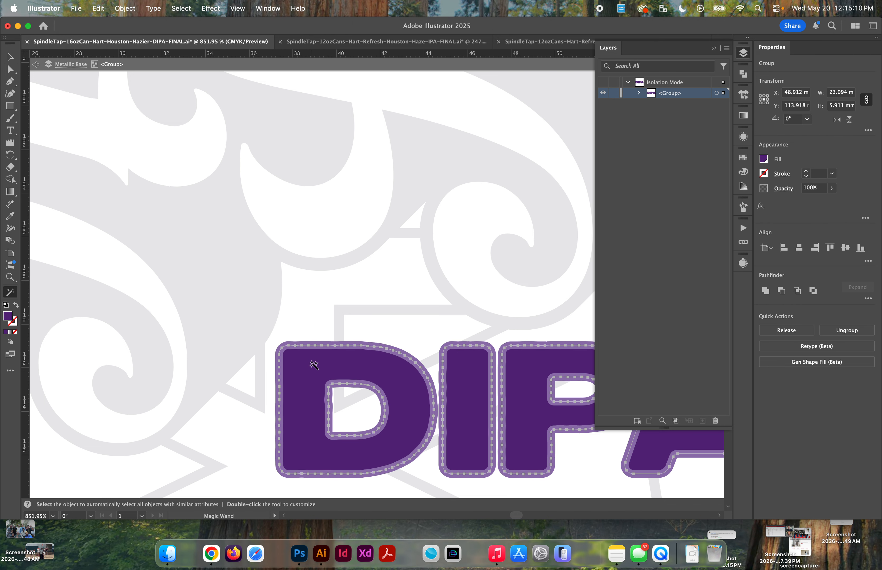
{"action": "left_click", "coordinate": [765, 291]}
{"action": "scroll", "coordinate": [382, 358], "scroll_direction": "up", "scroll_amount": 3}
{"action": "key", "text": "super+z"}
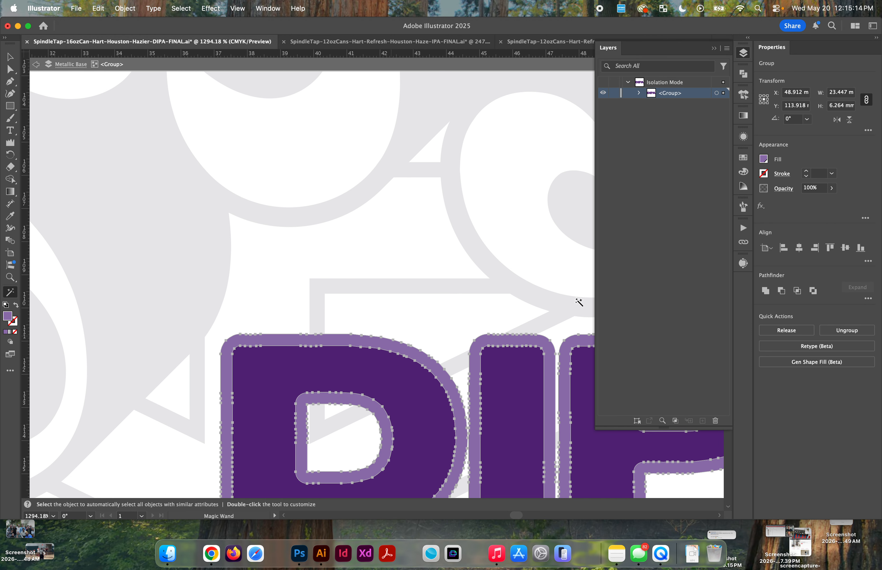
{"action": "left_click", "coordinate": [765, 291]}
{"action": "key", "text": "v"}
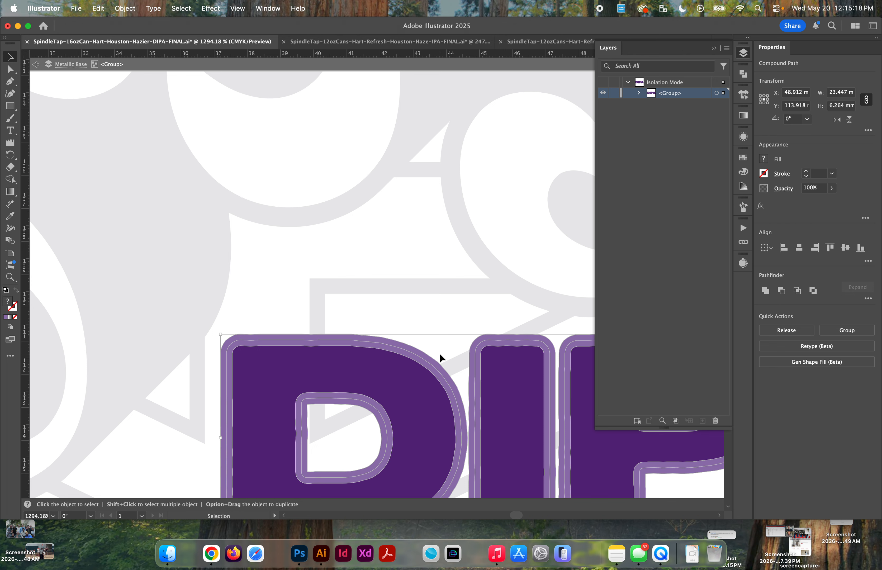
Step: Inspect the paths of the DIPA lettering and its outline in Outline view, and return to Preview
{"action": "scroll", "coordinate": [424, 345], "scroll_direction": "up", "scroll_amount": 2}
{"action": "key", "text": "a"}
{"action": "key", "text": "super+y"}
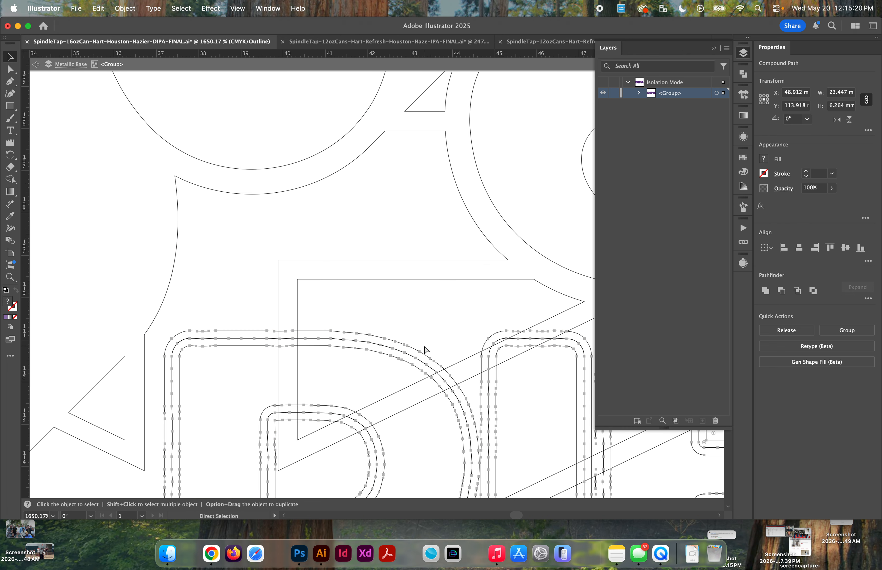
{"action": "key", "text": "super+y"}
{"action": "key", "text": "v"}
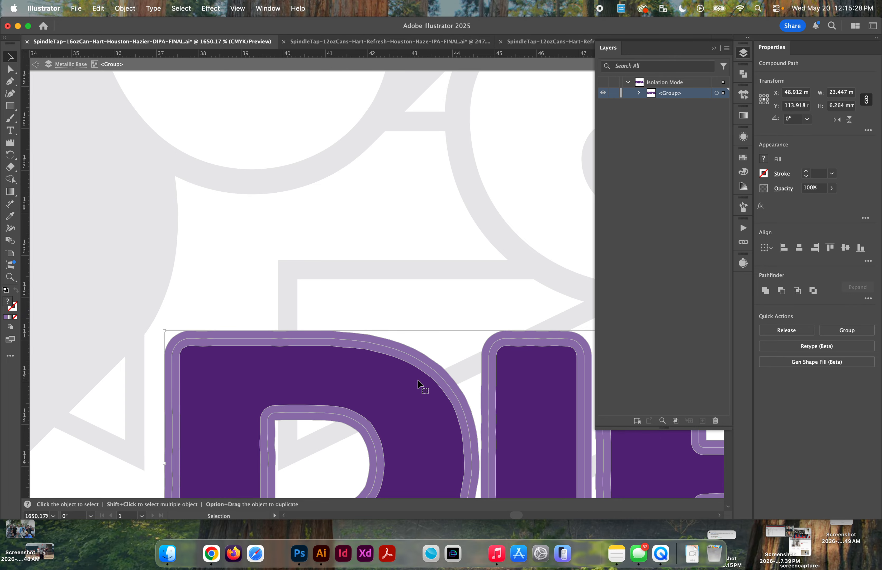
{"action": "scroll", "coordinate": [418, 382], "scroll_direction": "down", "scroll_amount": 3}
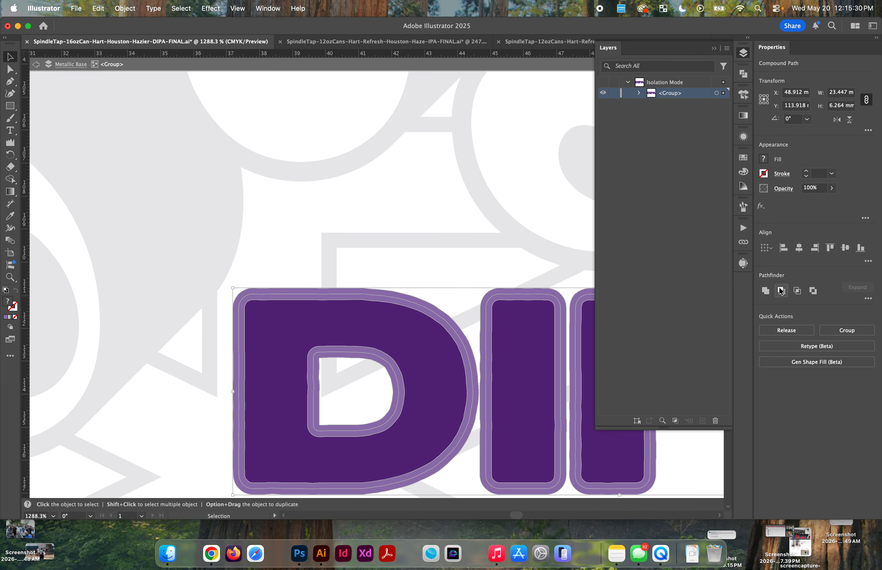
Step: Try moving the dark purple DIPA lettering off its outline to check the shapes beneath, and undo the move
{"action": "left_click", "coordinate": [437, 257]}
{"action": "left_click_drag", "start_coordinate": [400, 343], "coordinate": [300, 294]}
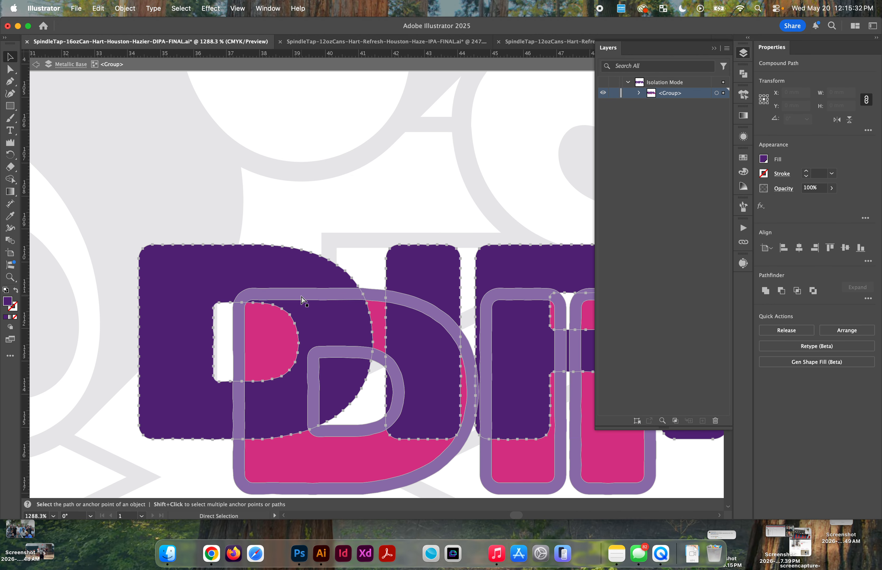
{"action": "key", "text": "super+z"}
{"action": "left_click", "coordinate": [418, 297]}
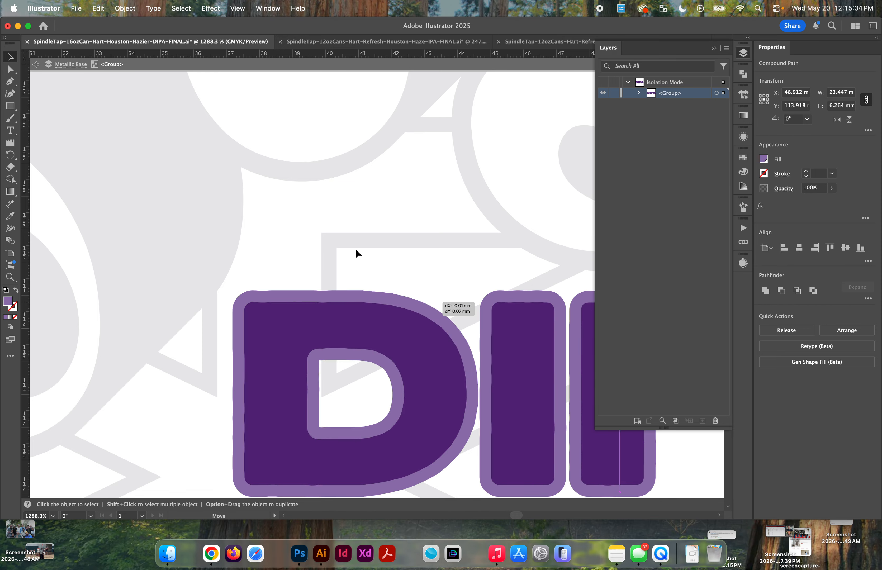
Step: Subtract the light purple outline from the dark purple DIPA lettering with Minus Front, and delete the pink lettering beneath before leaving isolation
{"action": "left_click", "coordinate": [407, 331], "text": "shift"}
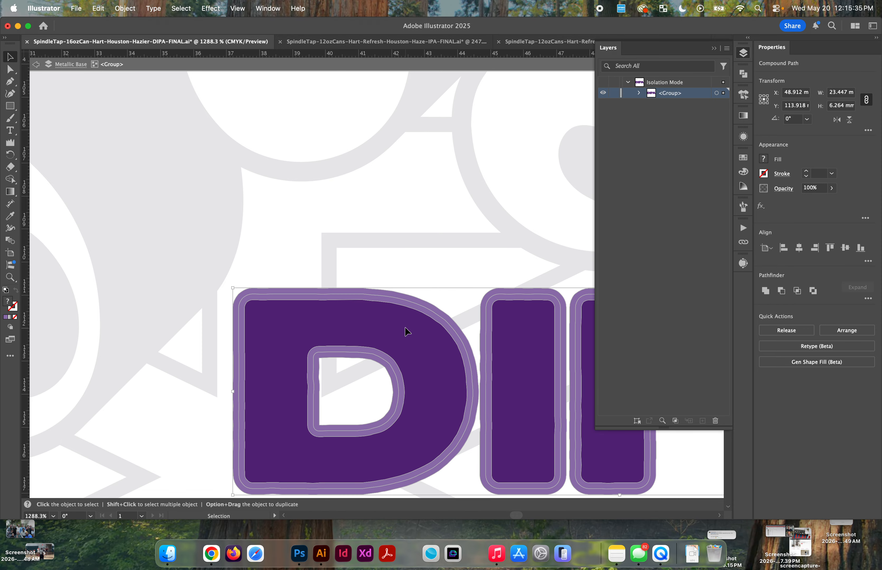
{"action": "left_click", "coordinate": [783, 291]}
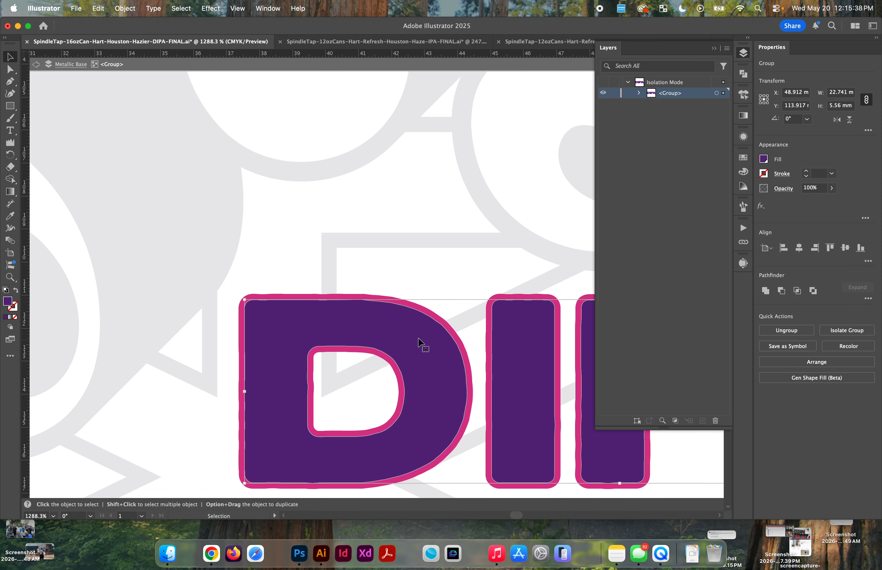
{"action": "left_click", "coordinate": [409, 302]}
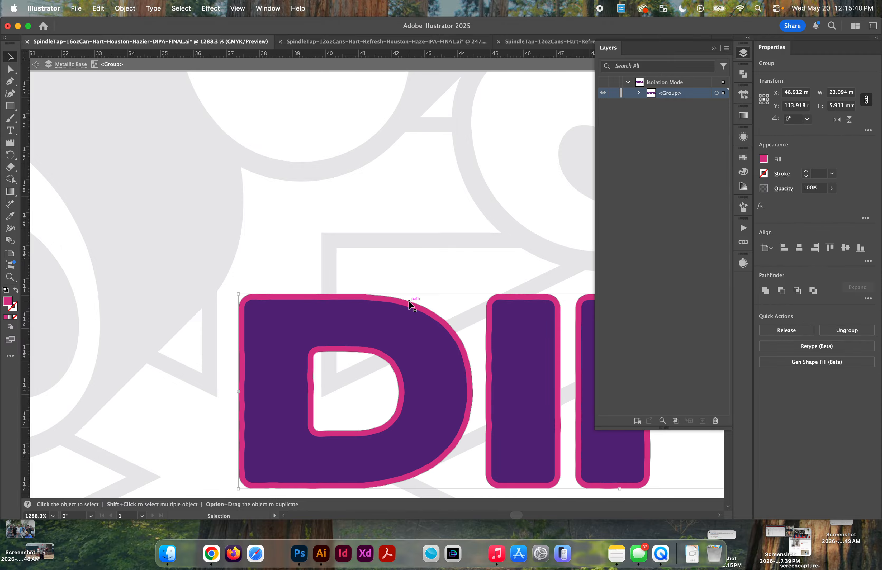
{"action": "key", "text": "Delete"}
{"action": "scroll", "coordinate": [409, 303], "scroll_direction": "down", "scroll_amount": 5}
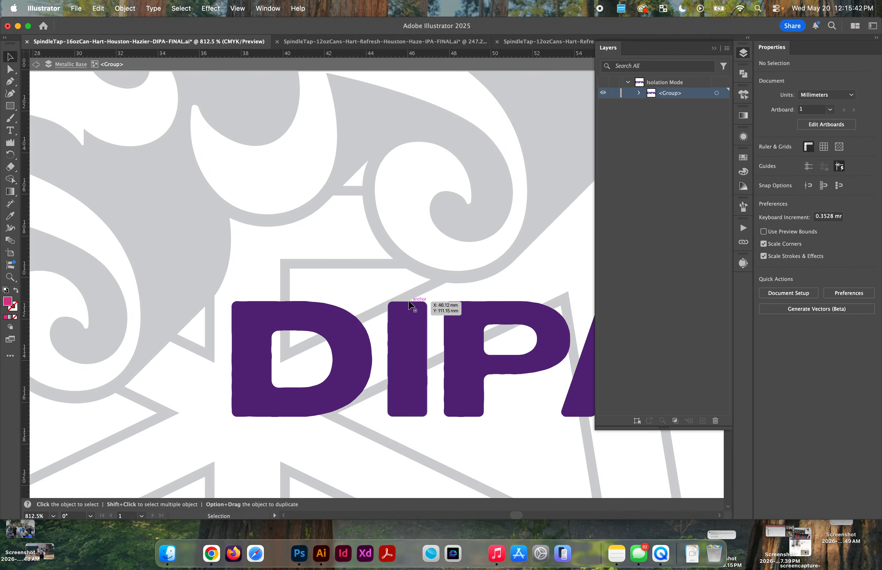
{"action": "key", "text": "Escape"}
Step: Unite the trimmed DIPA lettering, try subtracting it from the grey tap tower artwork with Minus Front, and undo the subtraction
{"action": "left_click", "coordinate": [341, 325]}
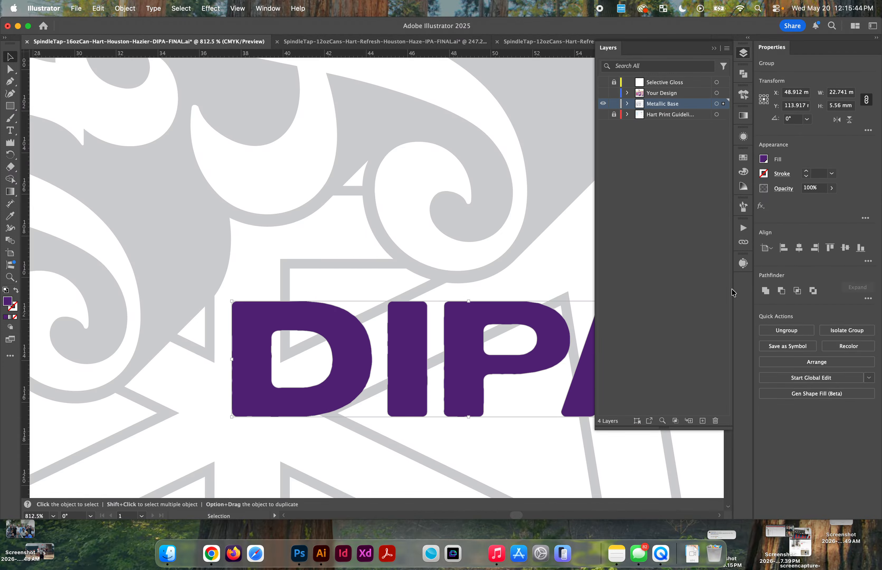
{"action": "left_click", "coordinate": [766, 291]}
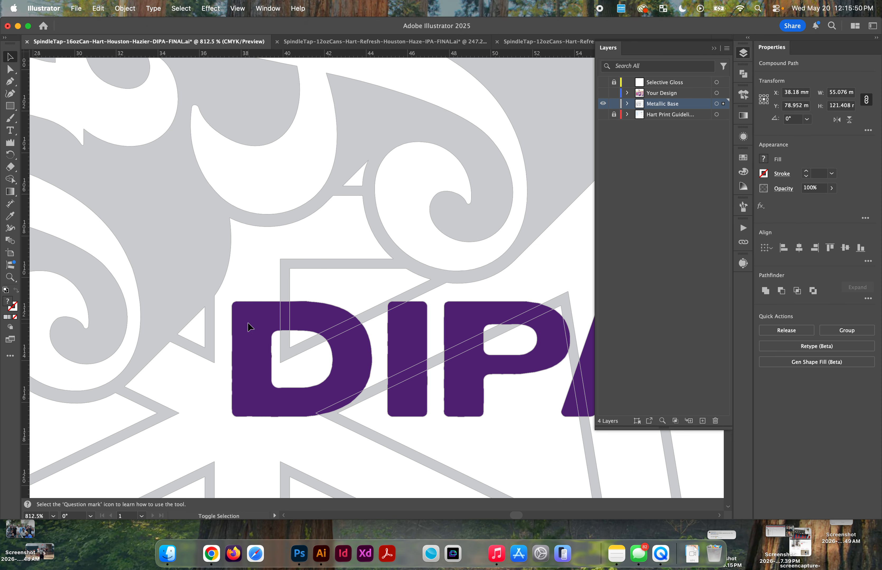
{"action": "left_click", "coordinate": [781, 291]}
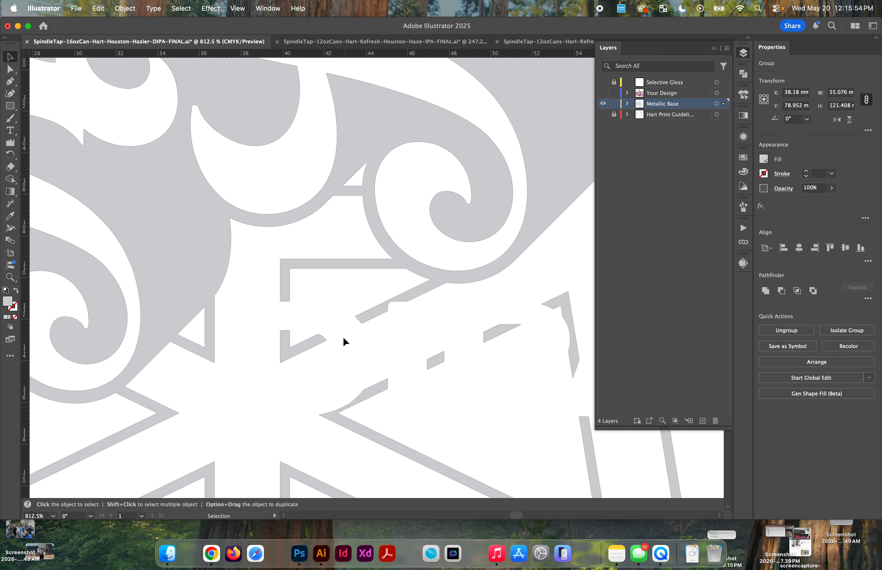
{"action": "key", "text": "super+z"}
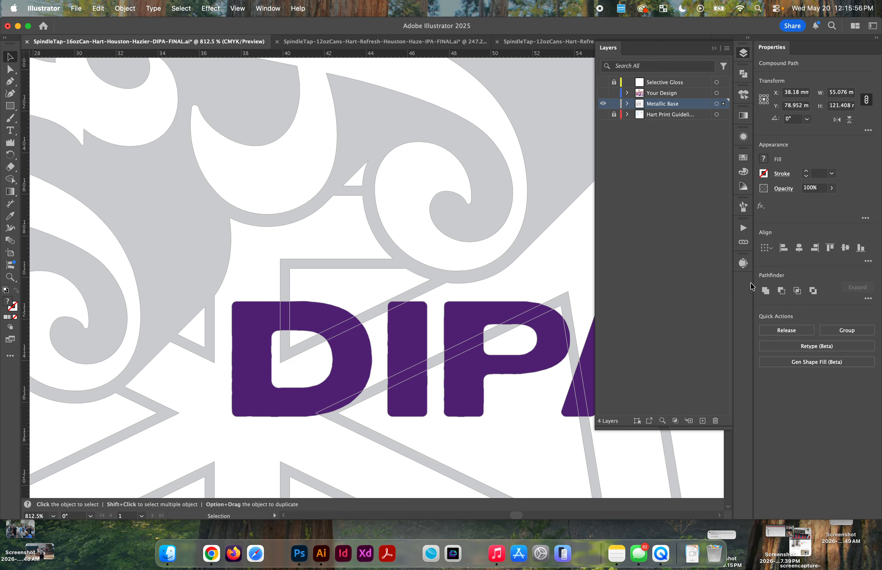
Step: Try Minus Front on the DIPA lettering and grey tap tower artwork, undo it, and delete the dark purple DIPA lettering
{"action": "left_click", "coordinate": [781, 291]}
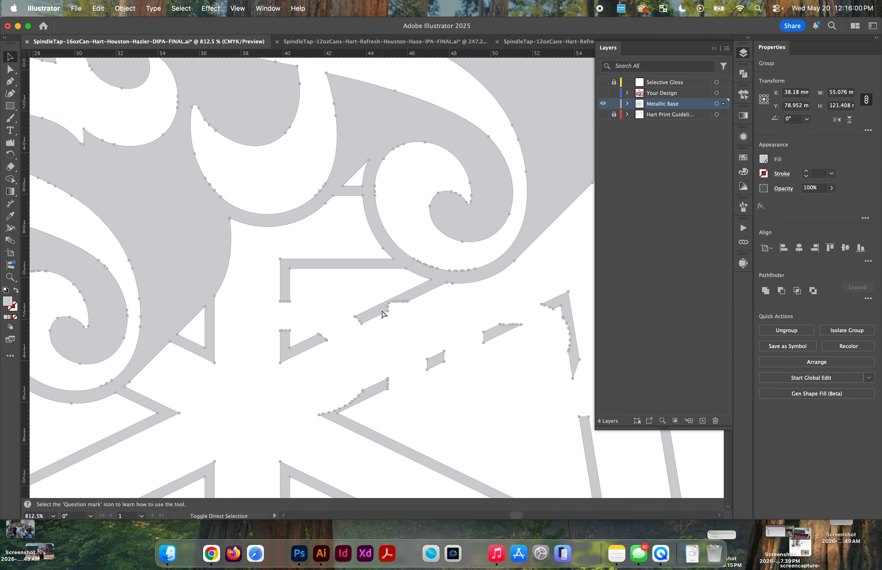
{"action": "key", "text": "super+z"}
{"action": "left_click", "coordinate": [356, 278]}
{"action": "left_click", "coordinate": [336, 331]}
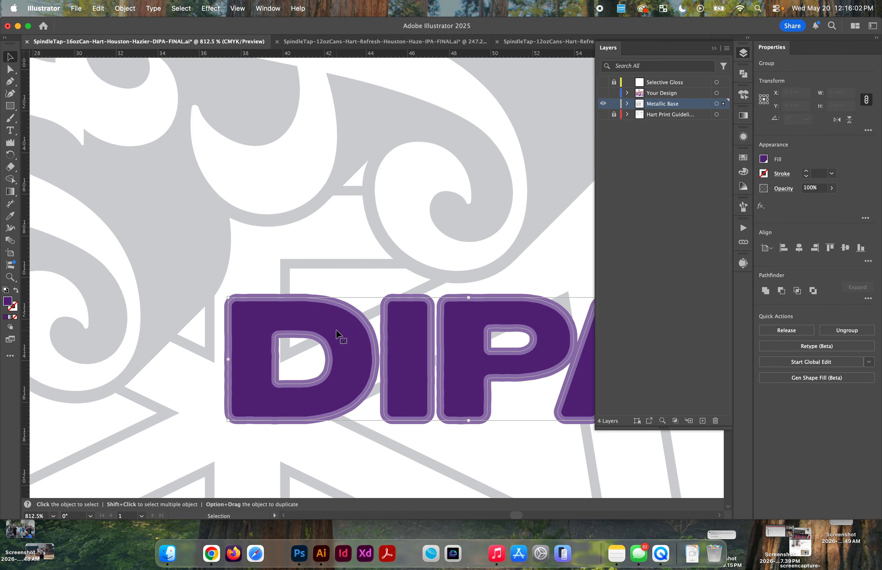
{"action": "key", "text": "Delete"}
Step: Unite the light purple DIPA outline with the grey tap tower artwork
{"action": "left_click", "coordinate": [348, 305]}
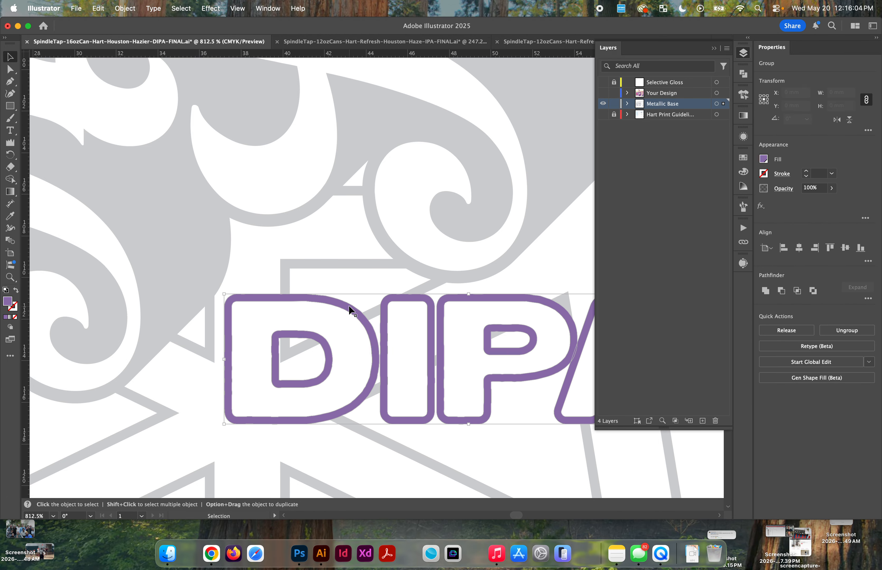
{"action": "scroll", "coordinate": [348, 305], "scroll_direction": "down", "scroll_amount": 3}
{"action": "left_click", "coordinate": [463, 267], "text": "shift"}
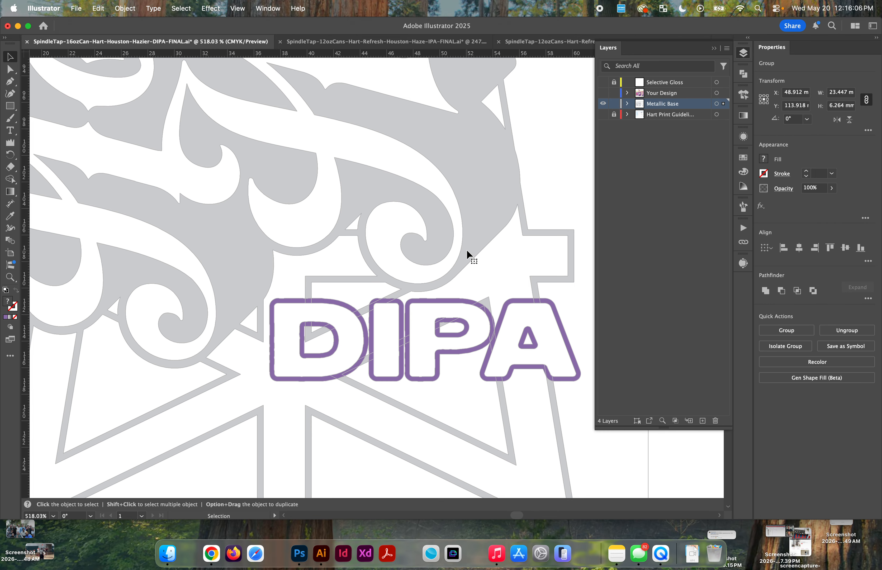
{"action": "left_click", "coordinate": [765, 292]}
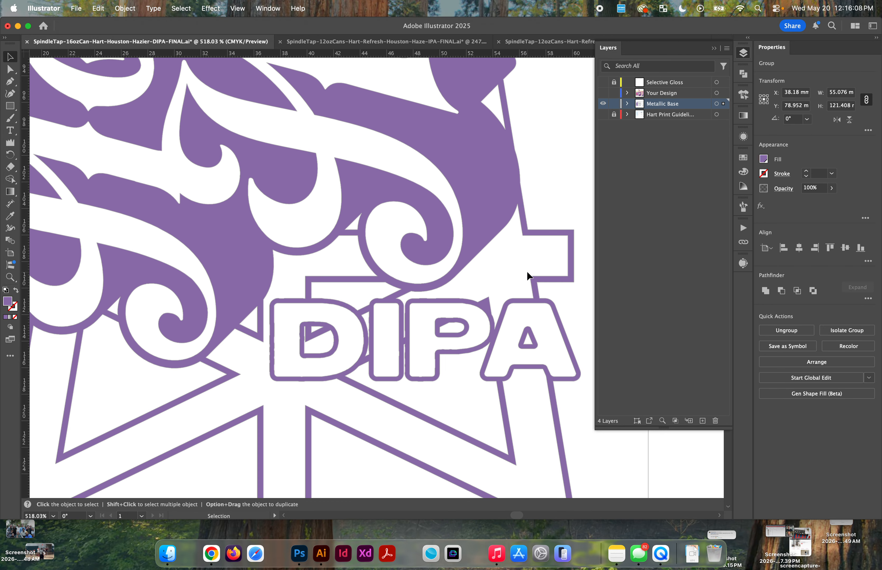
Step: Recolor the merged tap tower and DIPA artwork with the grey sampled from the government warning text
{"action": "scroll", "coordinate": [527, 271], "scroll_direction": "down", "scroll_amount": 5}
{"action": "key", "text": "i"}
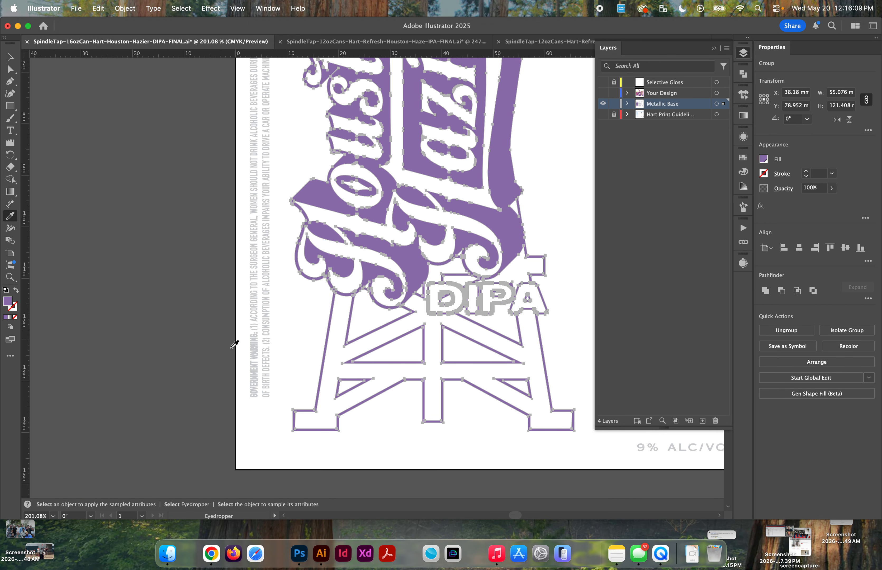
{"action": "left_click", "coordinate": [255, 364]}
{"action": "scroll", "coordinate": [256, 364], "scroll_direction": "down", "scroll_amount": 3}
{"action": "key", "text": "v"}
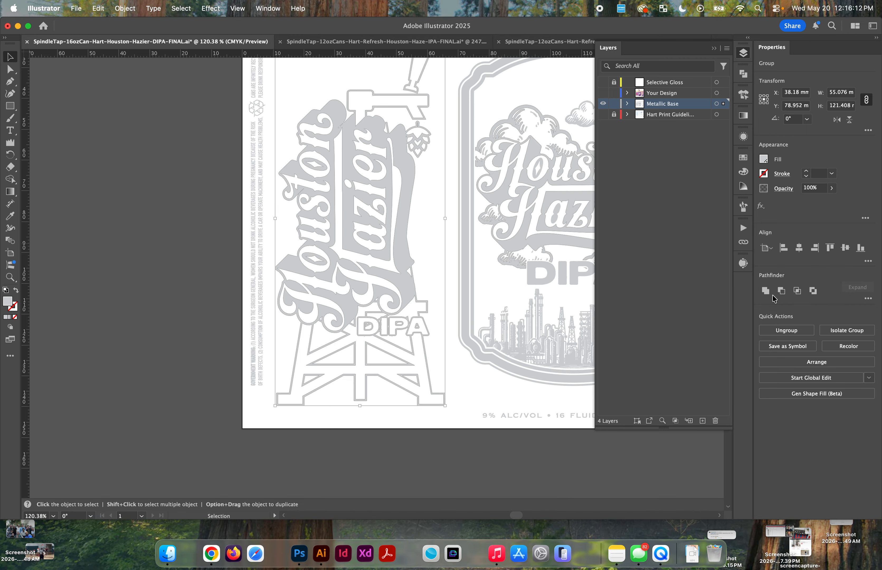
Step: Compare the Metallic Base layer on its own with the full can design by repeatedly hiding and showing the other layers, leaving all layers visible
{"action": "scroll", "coordinate": [387, 308], "scroll_direction": "down", "scroll_amount": 3}
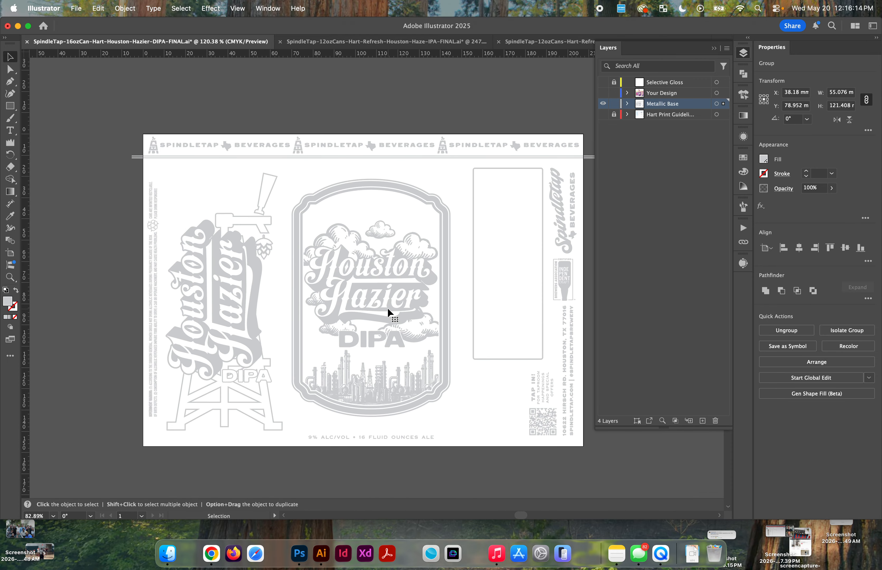
{"action": "scroll", "coordinate": [387, 308], "scroll_direction": "right", "scroll_amount": 3}
{"action": "scroll", "coordinate": [387, 308], "scroll_direction": "down", "scroll_amount": 1}
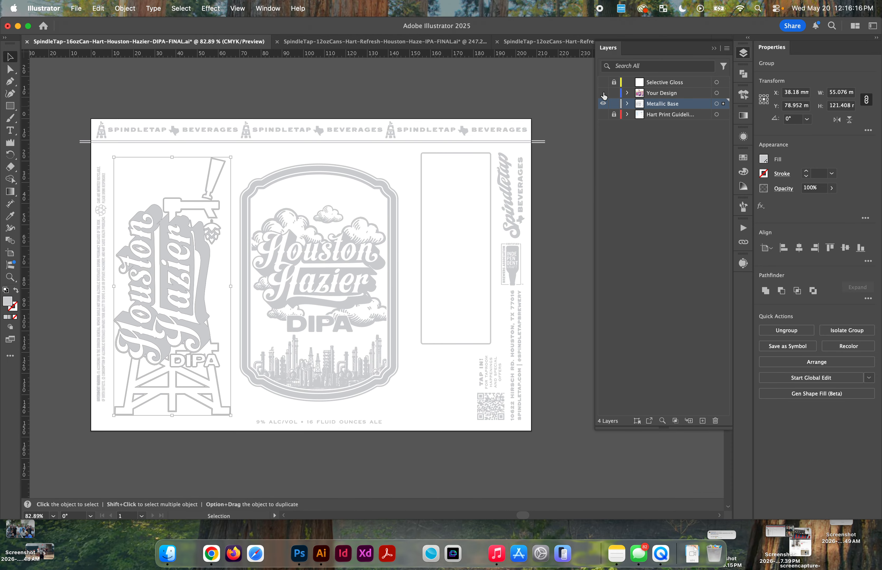
{"action": "left_click", "coordinate": [603, 94]}
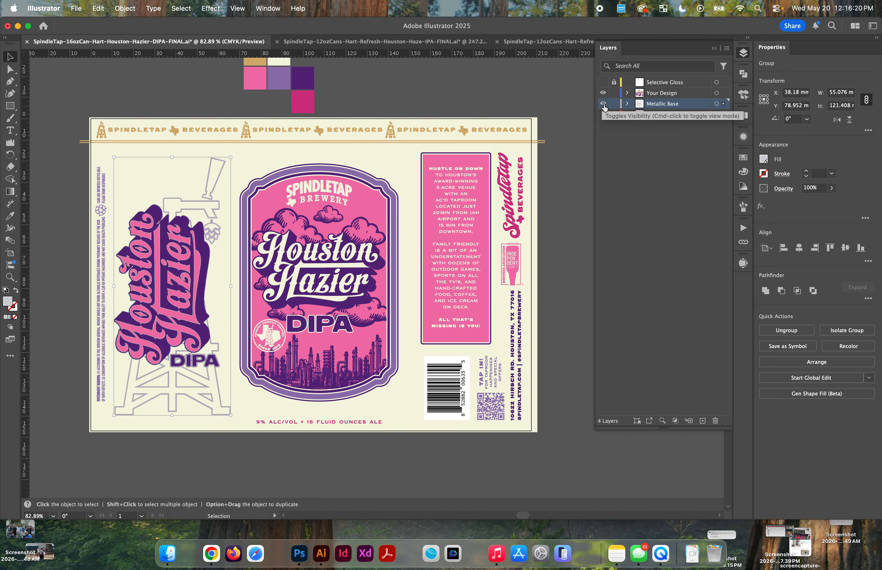
{"action": "left_click", "coordinate": [604, 105], "text": "alt"}
{"action": "left_click", "coordinate": [604, 105], "text": "alt"}
{"action": "left_click", "coordinate": [603, 106], "text": "alt"}
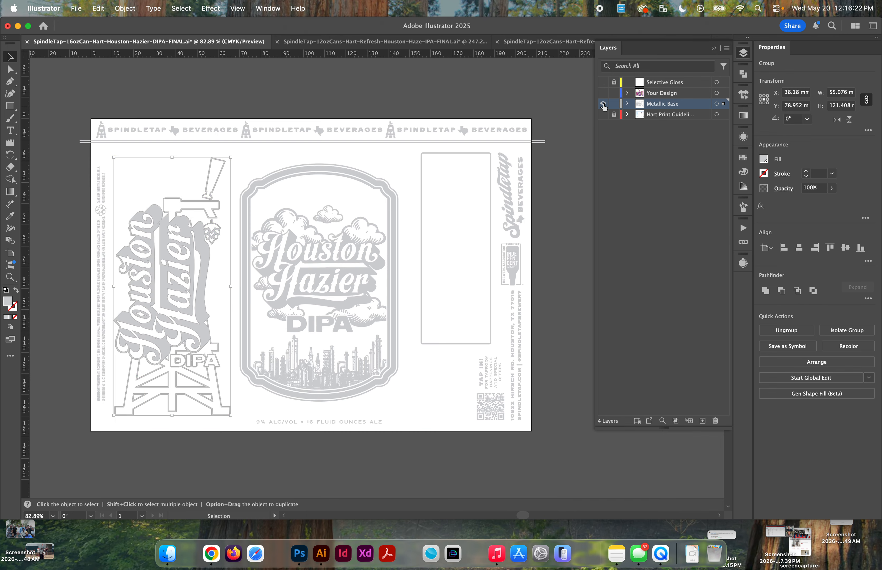
{"action": "left_click", "coordinate": [603, 106], "text": "alt"}
{"action": "left_click", "coordinate": [604, 105], "text": "alt"}
{"action": "left_click", "coordinate": [603, 105], "text": "alt"}
{"action": "left_click", "coordinate": [604, 105], "text": "alt"}
{"action": "left_click", "coordinate": [603, 105], "text": "alt"}
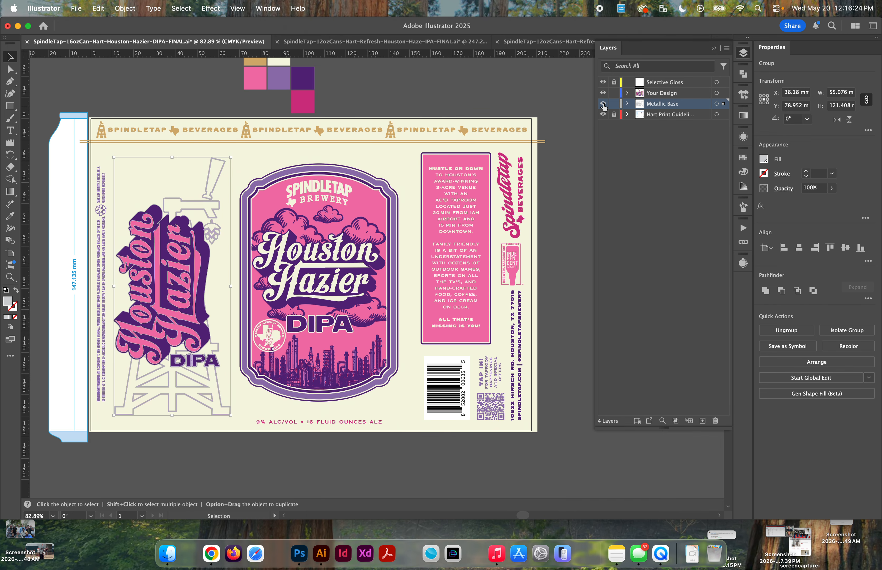
{"action": "left_click", "coordinate": [603, 105], "text": "alt"}
{"action": "left_click", "coordinate": [603, 105], "text": "alt"}
{"action": "left_click", "coordinate": [604, 105], "text": "alt"}
{"action": "left_click", "coordinate": [603, 105], "text": "alt"}
{"action": "left_click", "coordinate": [603, 105], "text": "alt"}
{"action": "left_click", "coordinate": [604, 105], "text": "alt"}
{"action": "left_click", "coordinate": [603, 106], "text": "alt"}
{"action": "left_click", "coordinate": [604, 105], "text": "alt"}
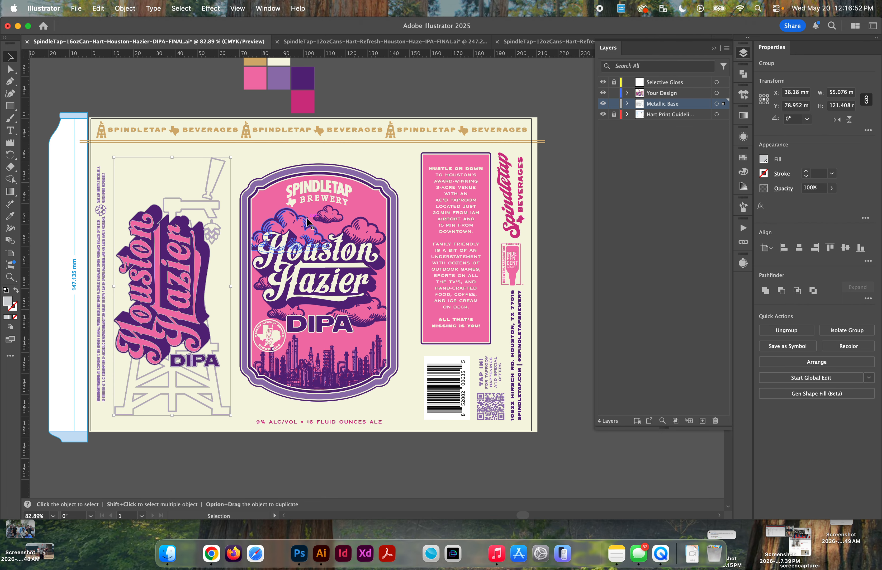
{"action": "left_click", "coordinate": [603, 106], "text": "alt"}
{"action": "left_click", "coordinate": [603, 105], "text": "alt"}
{"action": "left_click", "coordinate": [603, 105], "text": "alt"}
{"action": "left_click", "coordinate": [603, 105], "text": "alt"}
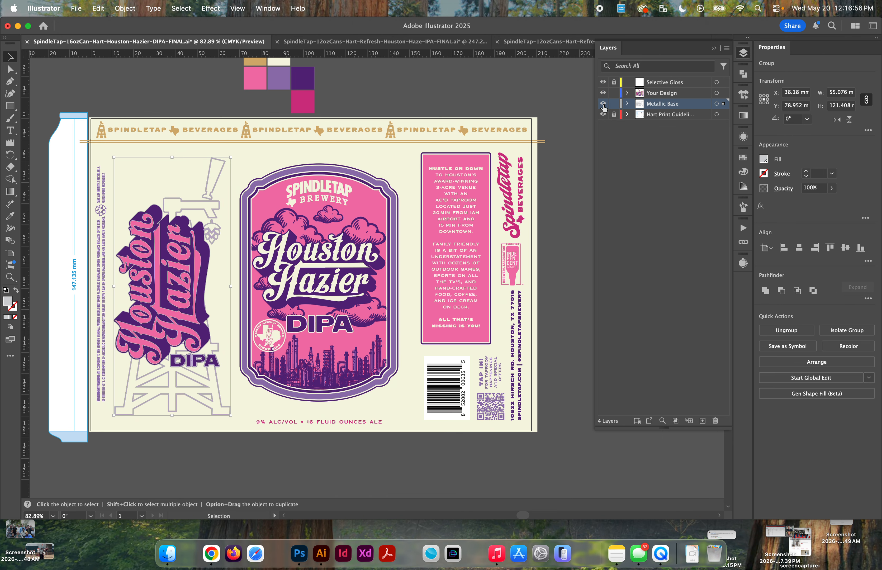
{"action": "left_click", "coordinate": [603, 106], "text": "alt"}
{"action": "left_click", "coordinate": [603, 105], "text": "alt"}
{"action": "left_click", "coordinate": [603, 105], "text": "alt"}
{"action": "left_click", "coordinate": [603, 106], "text": "alt"}
{"action": "left_click", "coordinate": [603, 105], "text": "alt"}
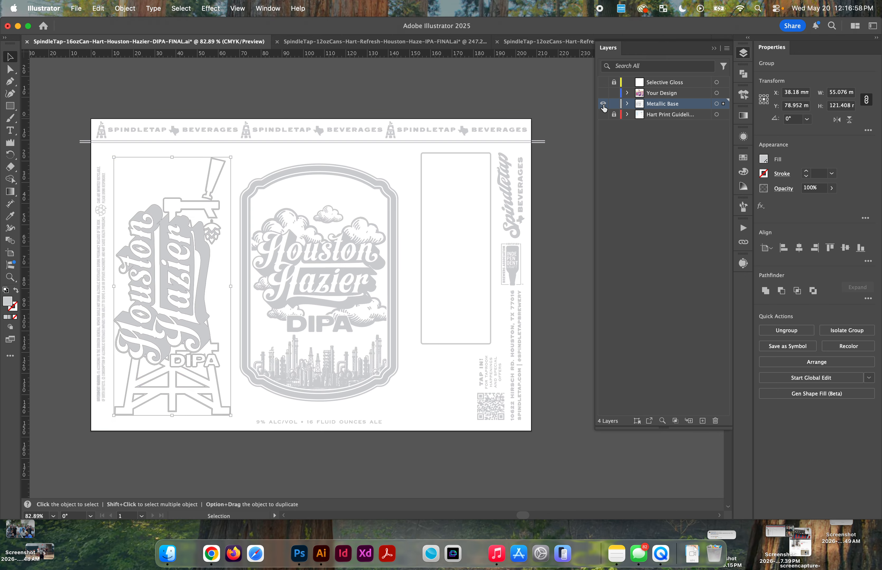
{"action": "left_click", "coordinate": [603, 105], "text": "alt"}
{"action": "left_click", "coordinate": [603, 105], "text": "alt"}
{"action": "left_click", "coordinate": [603, 105], "text": "alt"}
{"action": "left_click", "coordinate": [603, 105], "text": "alt"}
{"action": "left_click", "coordinate": [603, 106], "text": "alt"}
{"action": "left_click", "coordinate": [603, 105], "text": "alt"}
{"action": "left_click", "coordinate": [603, 106], "text": "alt"}
{"action": "left_click", "coordinate": [603, 106], "text": "alt"}
{"action": "left_click", "coordinate": [603, 105], "text": "alt"}
{"action": "left_click", "coordinate": [603, 105], "text": "alt"}
{"action": "left_click", "coordinate": [603, 105], "text": "alt"}
{"action": "left_click", "coordinate": [603, 105], "text": "alt"}
{"action": "left_click", "coordinate": [603, 105], "text": "alt"}
{"action": "left_click", "coordinate": [603, 105], "text": "alt"}
{"action": "left_click", "coordinate": [603, 105], "text": "alt"}
{"action": "left_click", "coordinate": [603, 105], "text": "alt"}
{"action": "left_click", "coordinate": [603, 105], "text": "alt"}
{"action": "left_click", "coordinate": [603, 105], "text": "alt"}
{"action": "left_click", "coordinate": [603, 105], "text": "alt"}
{"action": "left_click", "coordinate": [603, 106], "text": "alt"}
{"action": "left_click", "coordinate": [603, 105], "text": "alt"}
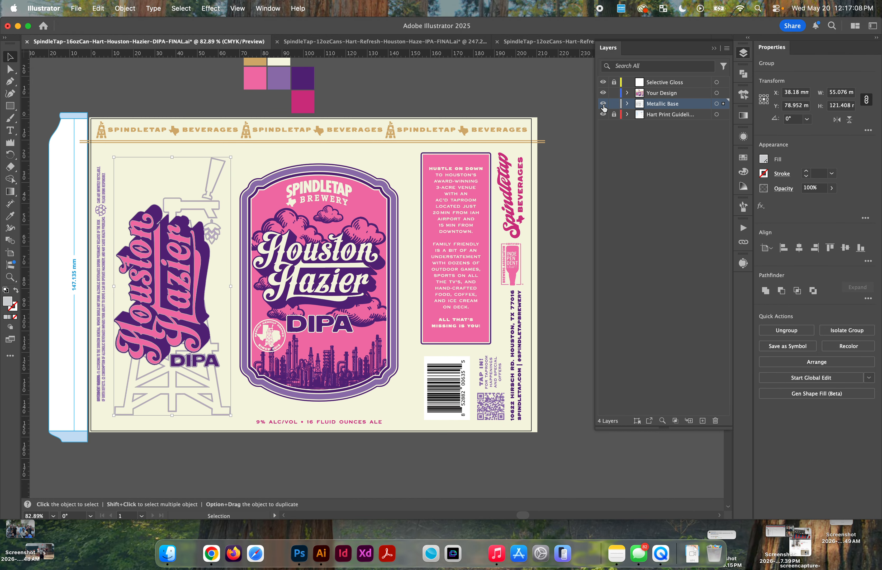
{"action": "left_click", "coordinate": [603, 105], "text": "alt"}
{"action": "left_click", "coordinate": [603, 105], "text": "alt"}
{"action": "left_click", "coordinate": [603, 105], "text": "alt"}
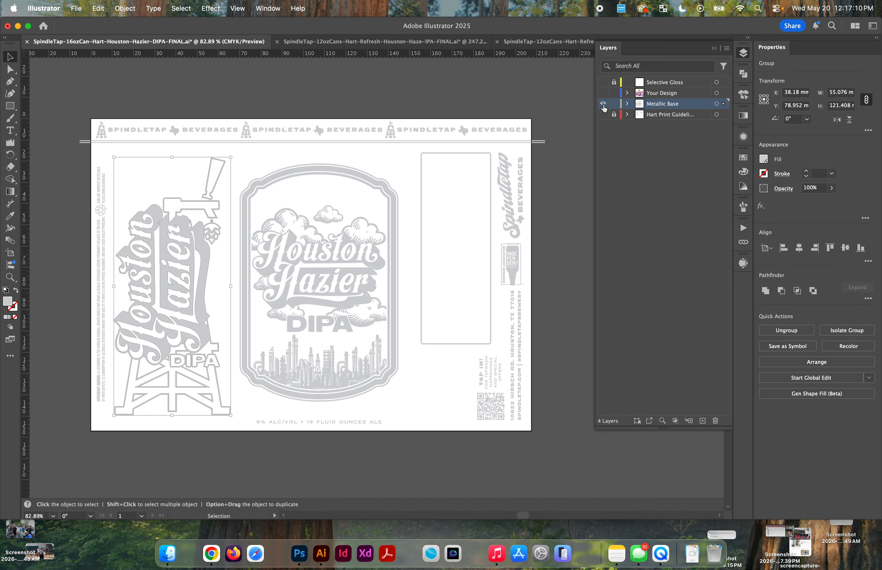
{"action": "left_click", "coordinate": [603, 105], "text": "alt"}
{"action": "left_click", "coordinate": [603, 105], "text": "alt"}
{"action": "left_click", "coordinate": [603, 105], "text": "alt"}
{"action": "left_click", "coordinate": [603, 106], "text": "alt"}
{"action": "left_click", "coordinate": [603, 105], "text": "alt"}
{"action": "left_click", "coordinate": [603, 105], "text": "alt"}
{"action": "left_click", "coordinate": [603, 105], "text": "alt"}
{"action": "left_click", "coordinate": [603, 105], "text": "alt"}
{"action": "left_click", "coordinate": [604, 105], "text": "alt"}
{"action": "left_click", "coordinate": [603, 105], "text": "alt"}
{"action": "left_click", "coordinate": [603, 106], "text": "alt"}
{"action": "left_click", "coordinate": [603, 105], "text": "alt"}
{"action": "left_click", "coordinate": [603, 106], "text": "alt"}
{"action": "left_click", "coordinate": [603, 105], "text": "alt"}
{"action": "left_click", "coordinate": [603, 105], "text": "alt"}
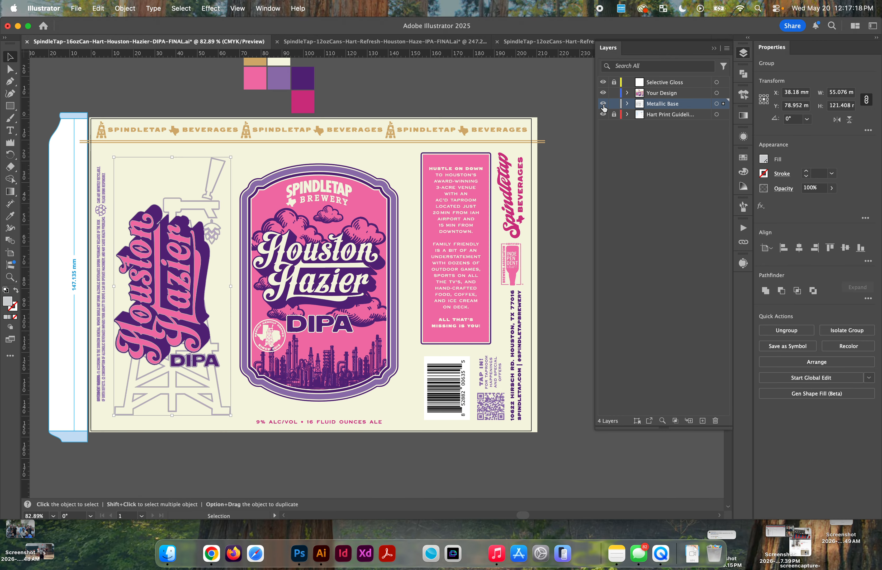
{"action": "left_click", "coordinate": [603, 106], "text": "alt"}
{"action": "left_click", "coordinate": [603, 105], "text": "alt"}
{"action": "left_click", "coordinate": [603, 106], "text": "alt"}
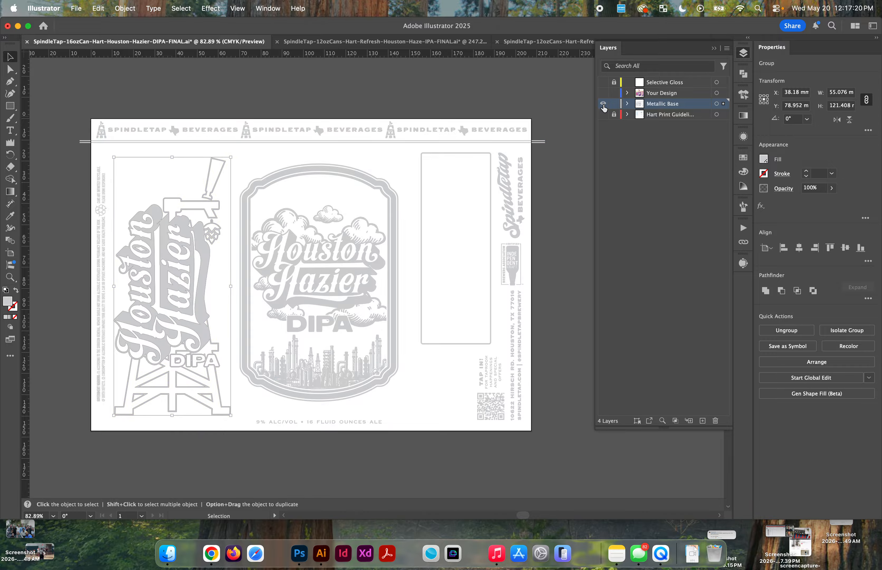
{"action": "left_click", "coordinate": [603, 105], "text": "alt"}
{"action": "left_click", "coordinate": [603, 105], "text": "alt"}
{"action": "left_click", "coordinate": [603, 105], "text": "alt"}
{"action": "left_click", "coordinate": [603, 105], "text": "alt"}
{"action": "left_click", "coordinate": [603, 105], "text": "alt"}
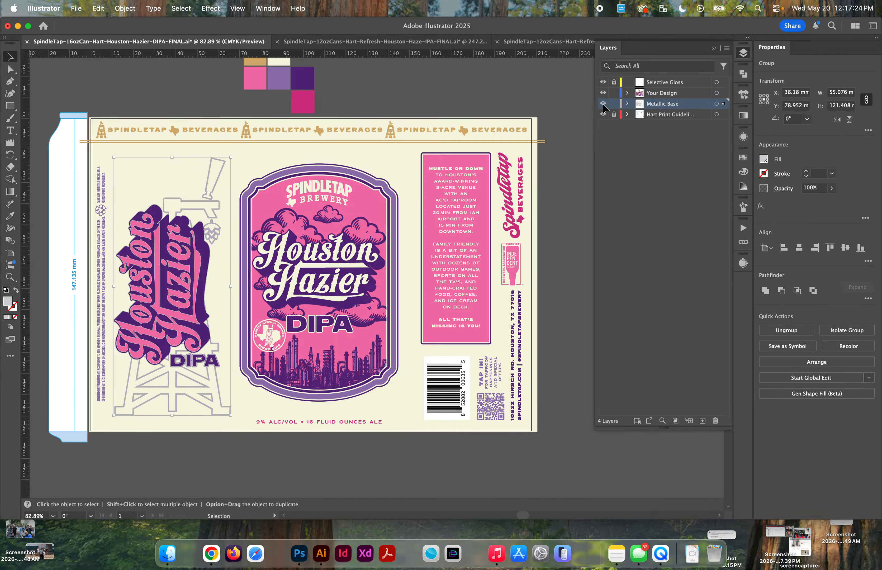
Step: Apply Outline Stroke to all unlocked artwork, and clear the selection
{"action": "left_click", "coordinate": [535, 99]}
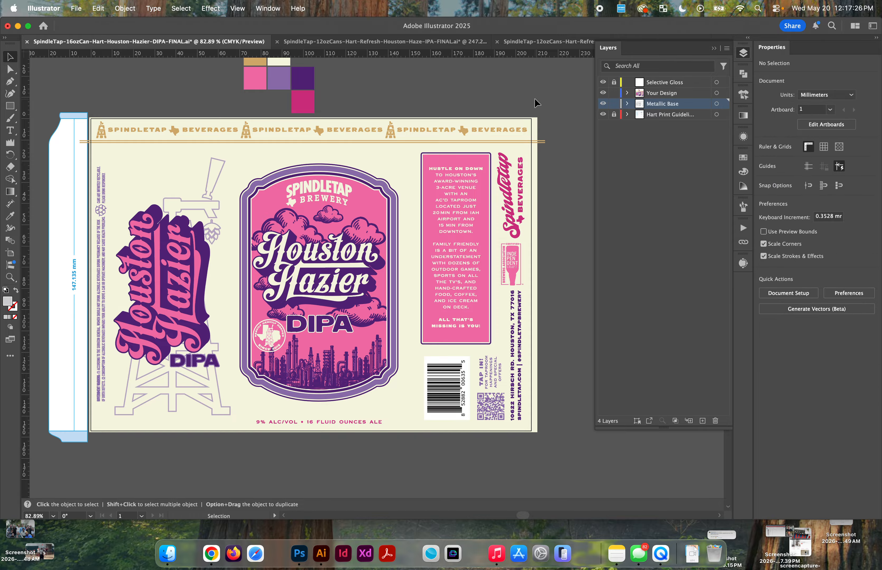
{"action": "key", "text": "super+a"}
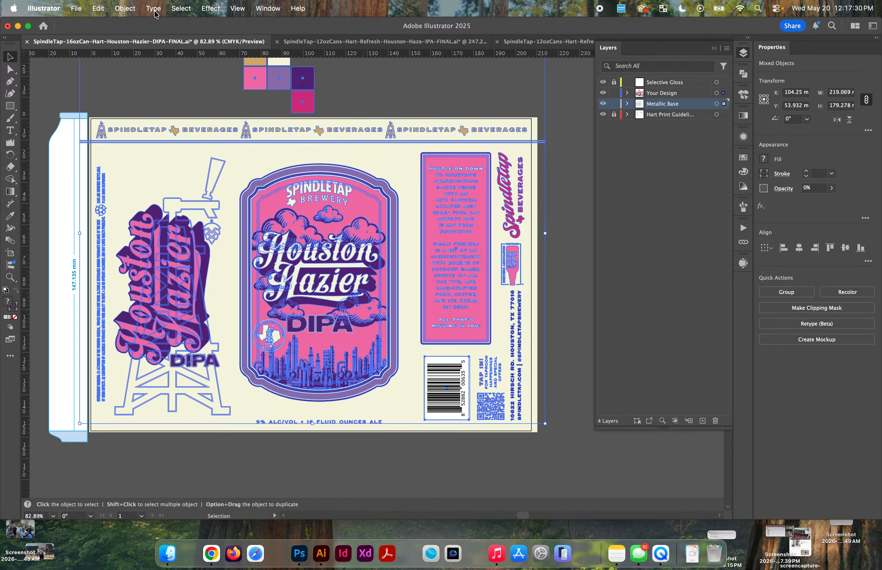
{"action": "left_click", "coordinate": [130, 12]}
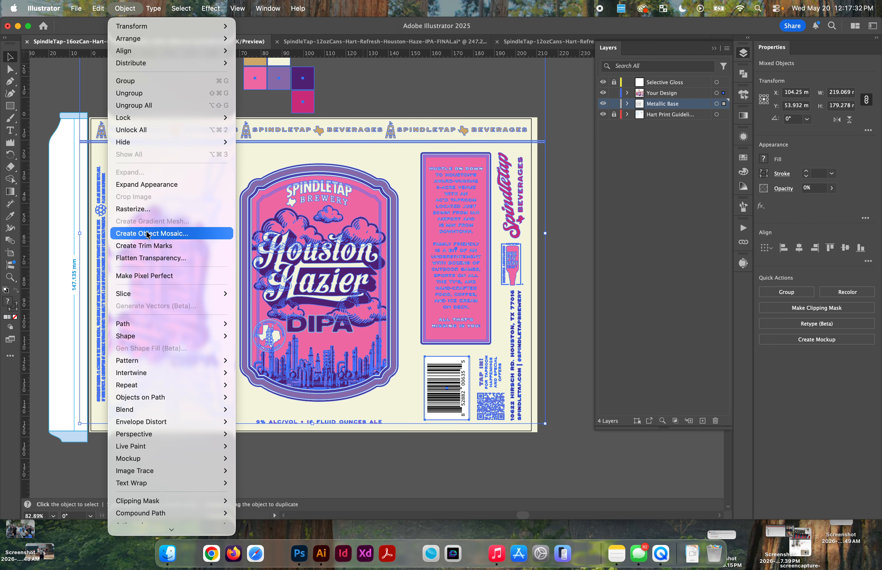
{"action": "mouse_move", "coordinate": [143, 328]}
{"action": "left_click", "coordinate": [260, 353]}
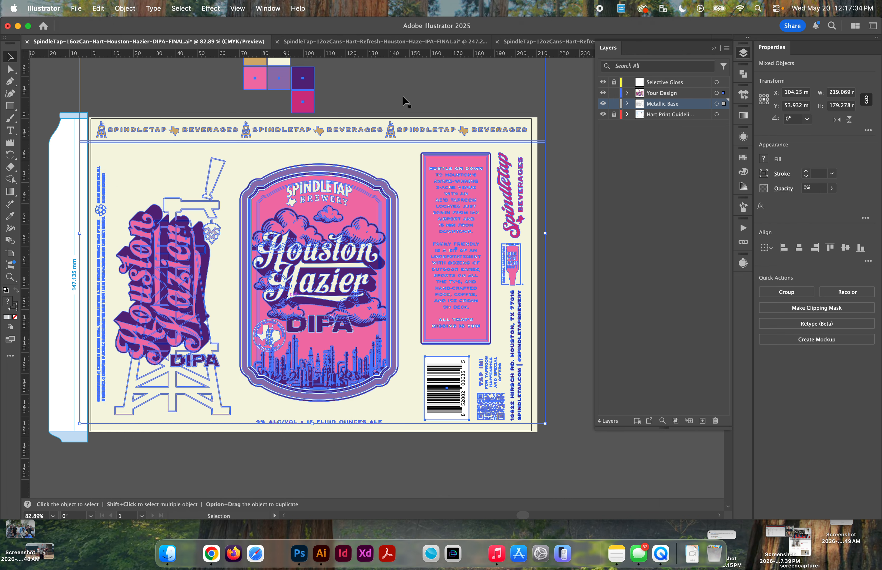
{"action": "left_click", "coordinate": [405, 85]}
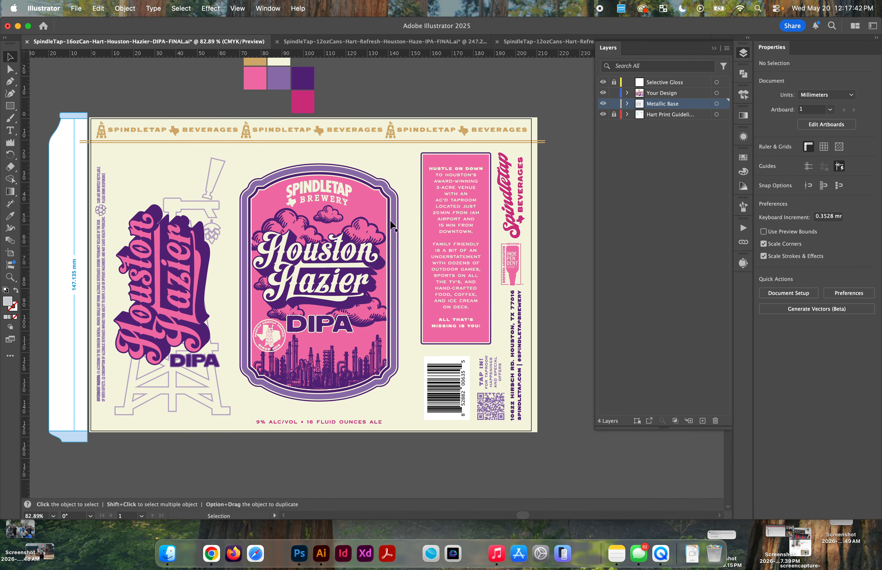
Step: Check the paths of the alcohol content line, badge frame, Spindletap logo and gold band lines, and of all the artwork together
{"action": "left_click", "coordinate": [346, 427]}
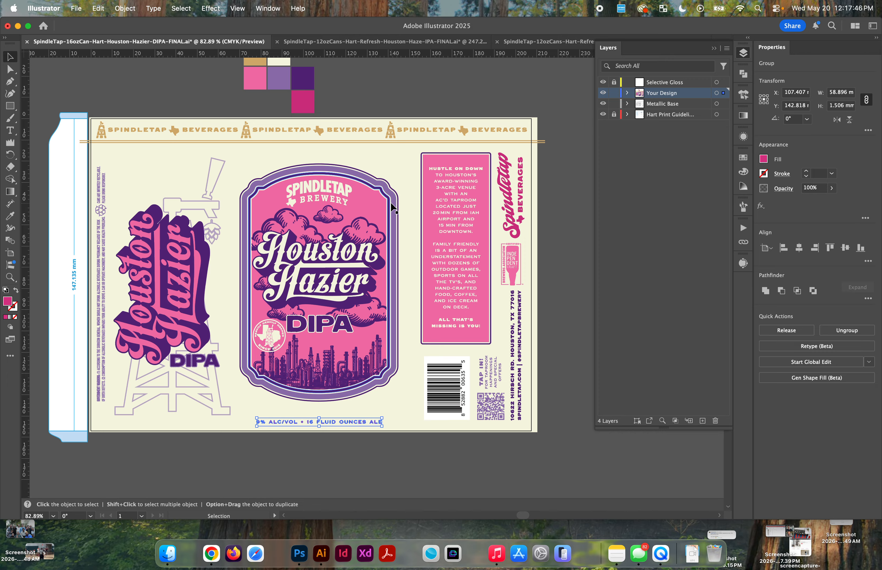
{"action": "left_click", "coordinate": [358, 231]}
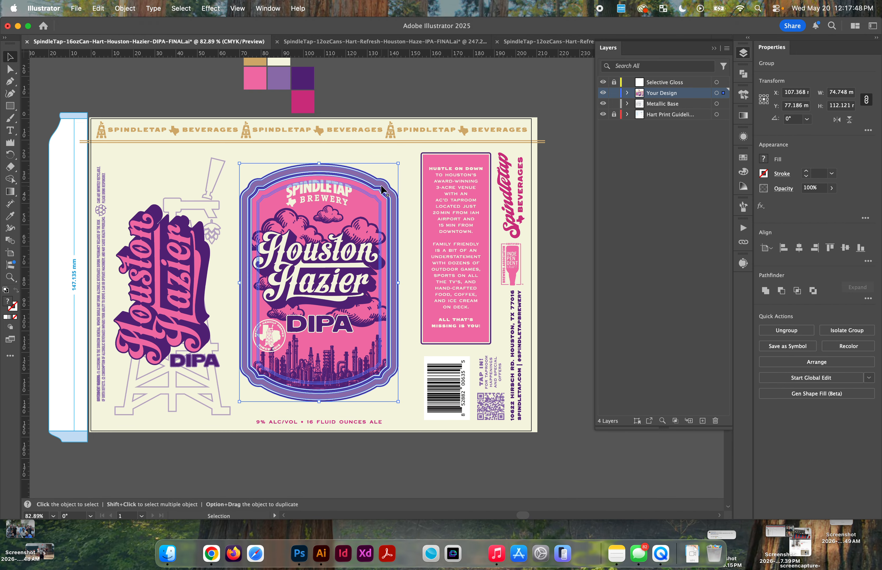
{"action": "left_click", "coordinate": [407, 97]}
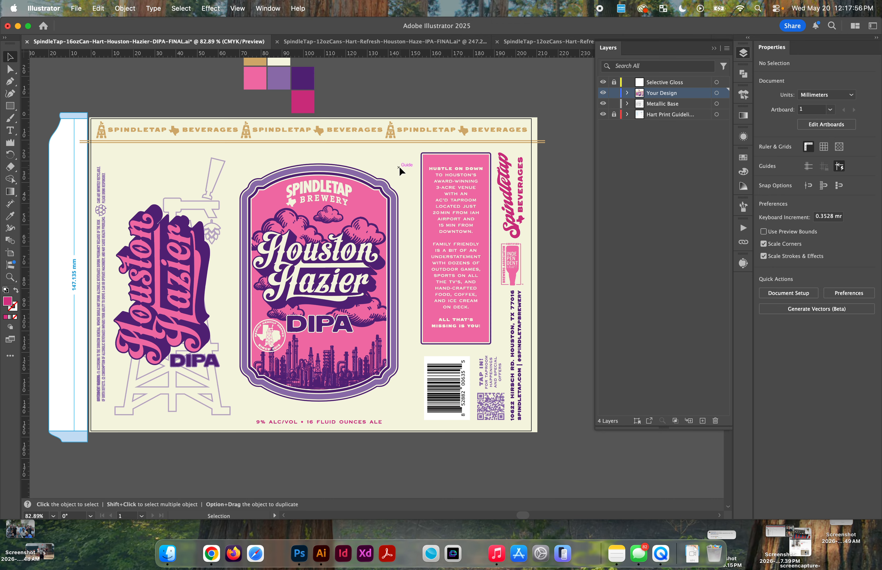
{"action": "left_click", "coordinate": [455, 172]}
{"action": "left_click", "coordinate": [543, 169]}
{"action": "left_click", "coordinate": [545, 142]}
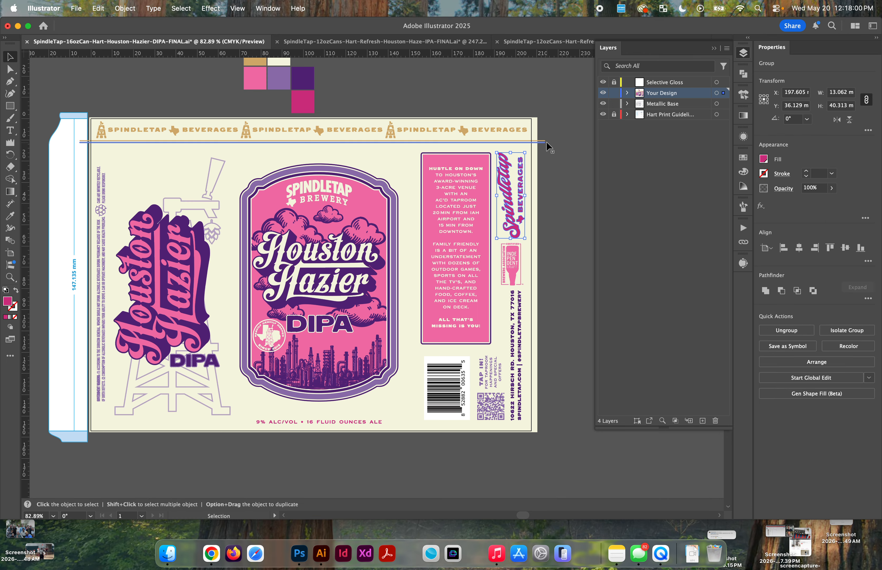
{"action": "key", "text": "a"}
{"action": "left_click", "coordinate": [184, 231]}
{"action": "key", "text": "v"}
{"action": "key", "text": "super+a"}
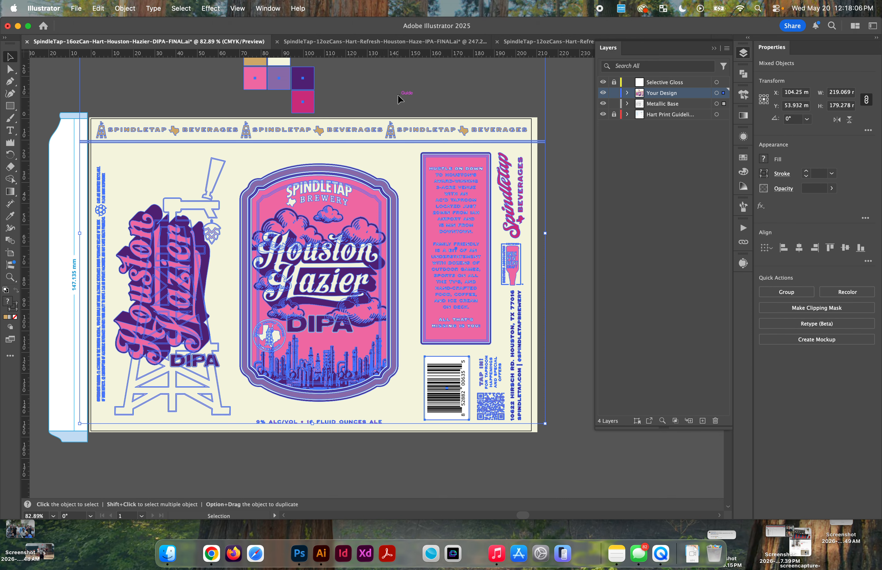
{"action": "left_click", "coordinate": [407, 84]}
{"action": "key", "text": "a"}
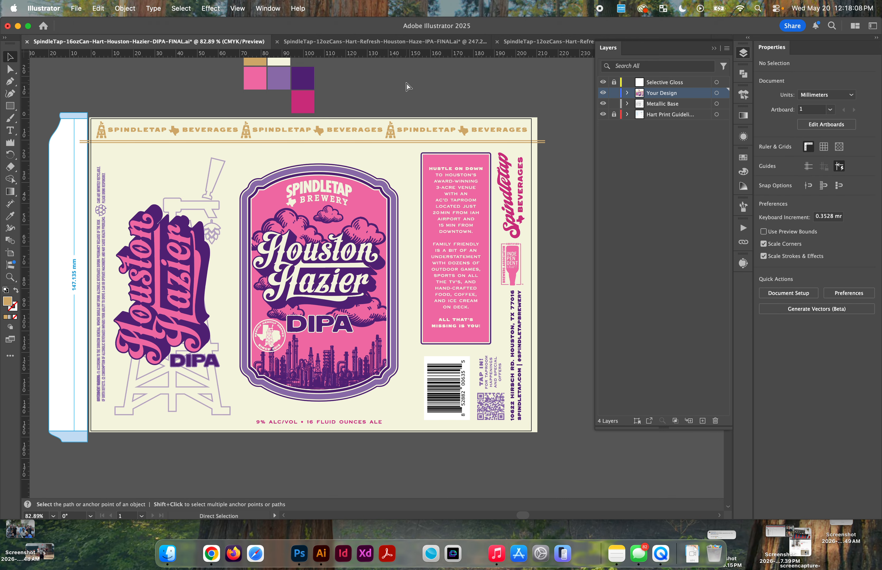
{"action": "key", "text": "v"}
Step: Save the document, and save it as the PDF SpindleTap-16ozCan-Hart-Houston-Hazier-DIPA-FINAL with the Illustrator Default preset
{"action": "key", "text": "super+s"}
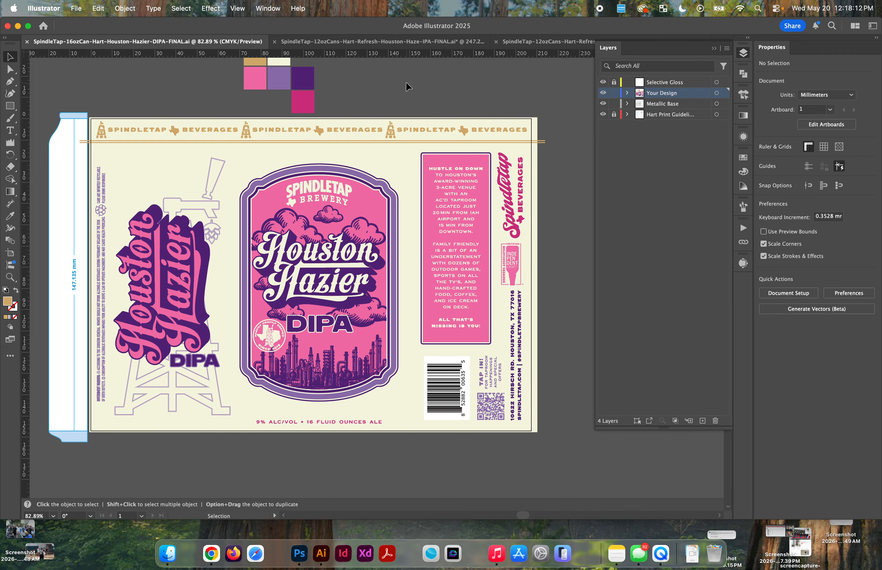
{"action": "key", "text": "super+shift+s"}
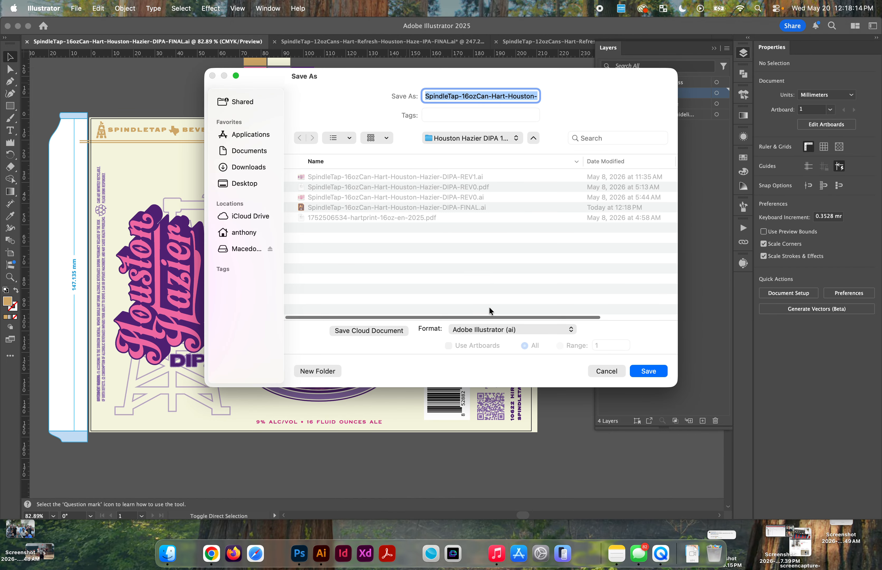
{"action": "left_click", "coordinate": [489, 328]}
{"action": "left_click", "coordinate": [484, 365]}
{"action": "left_click", "coordinate": [648, 371]}
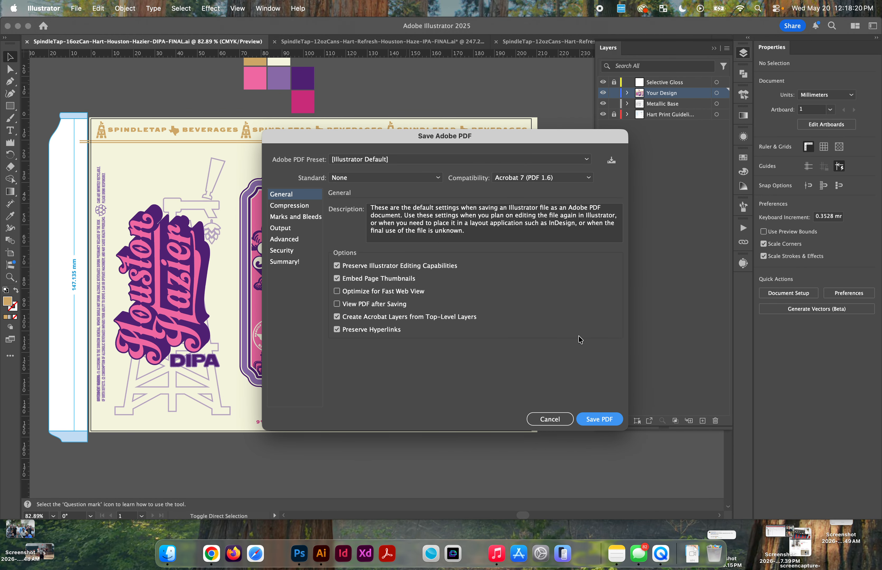
{"action": "key", "text": "Return"}
Step: Export all artboards as a PNG at High (300 ppi) with Type Optimized anti-aliasing and a white background
{"action": "left_click", "coordinate": [76, 14]}
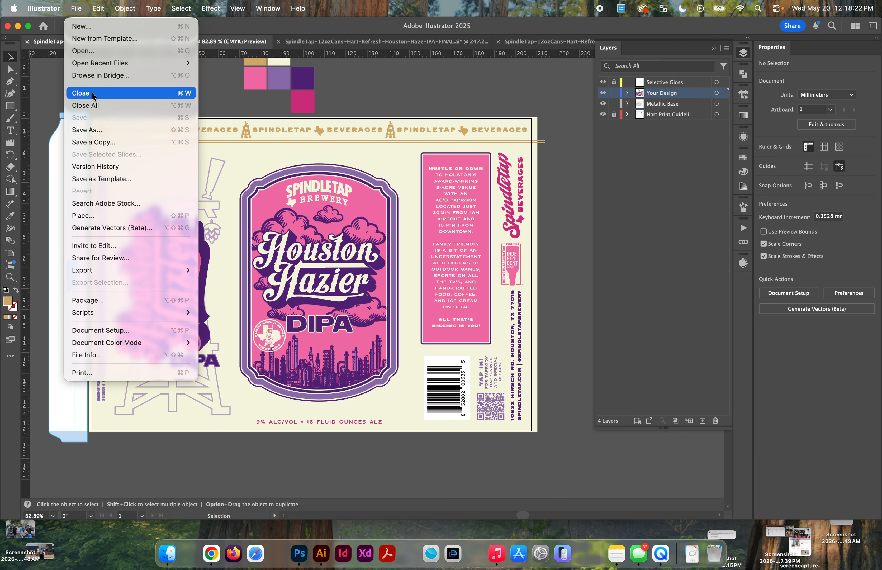
{"action": "mouse_move", "coordinate": [140, 270]}
{"action": "left_click", "coordinate": [217, 282]}
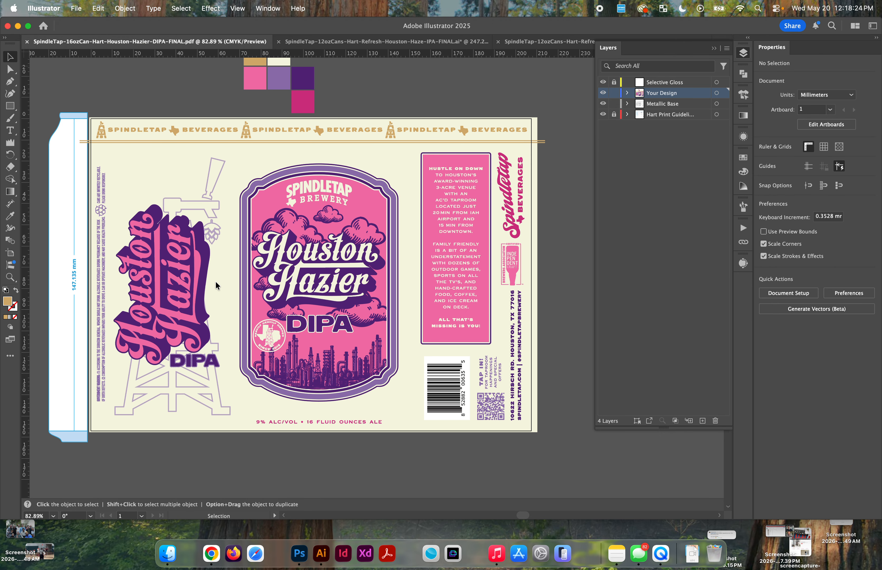
{"action": "left_click", "coordinate": [389, 346]}
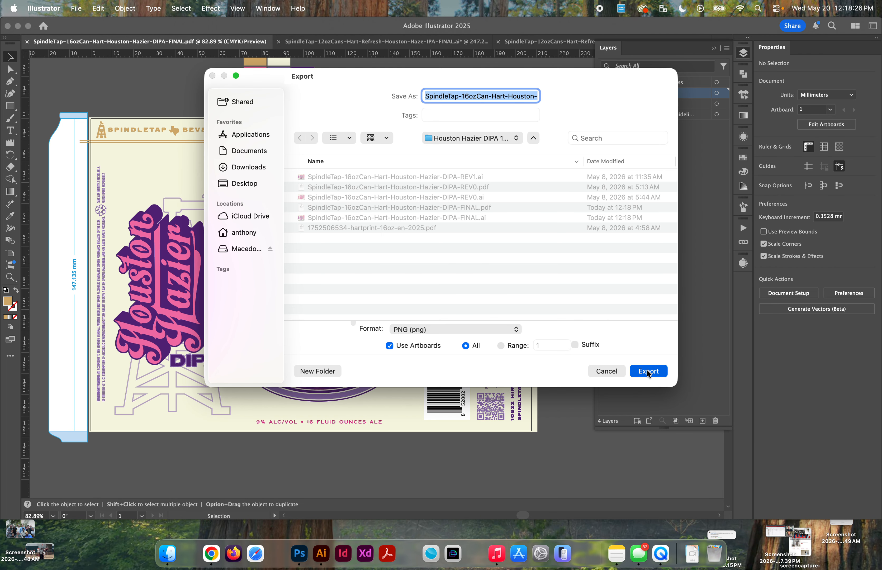
{"action": "left_click", "coordinate": [647, 370]}
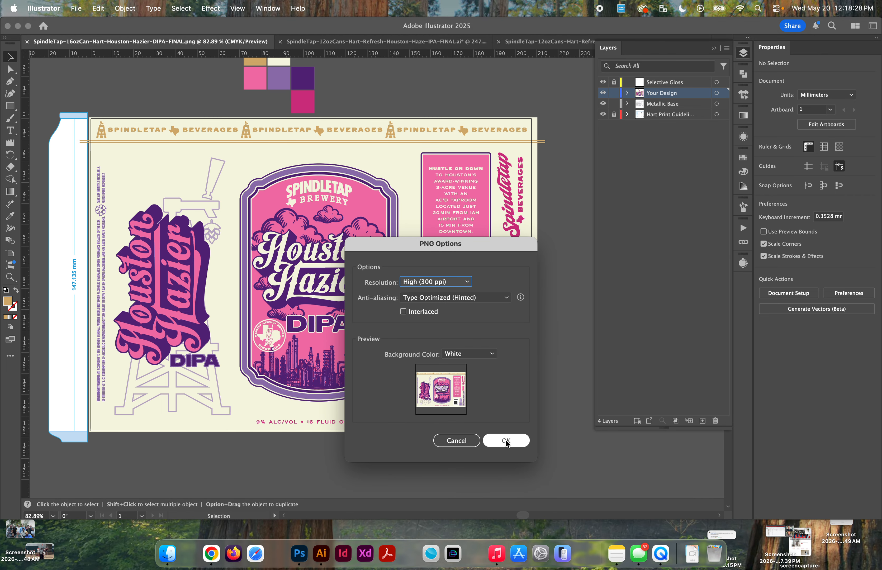
{"action": "left_click", "coordinate": [506, 441]}
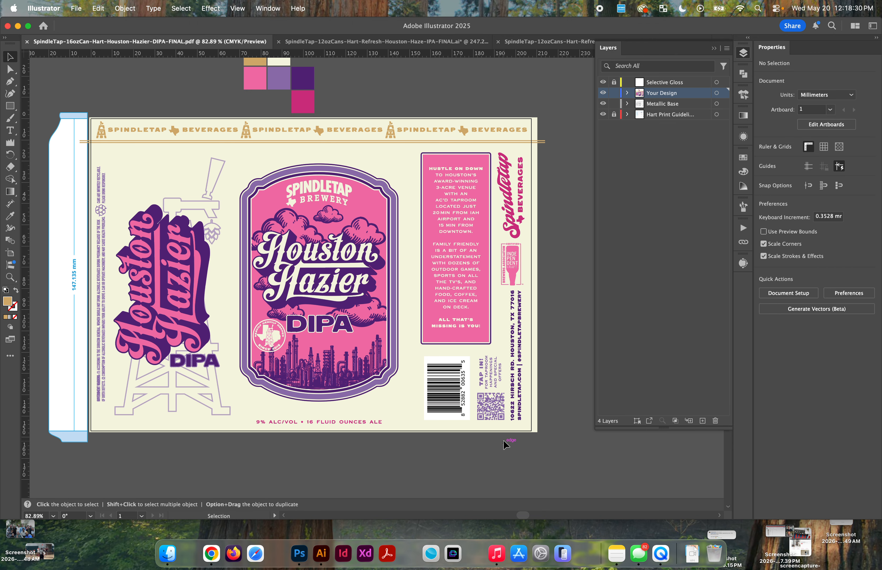